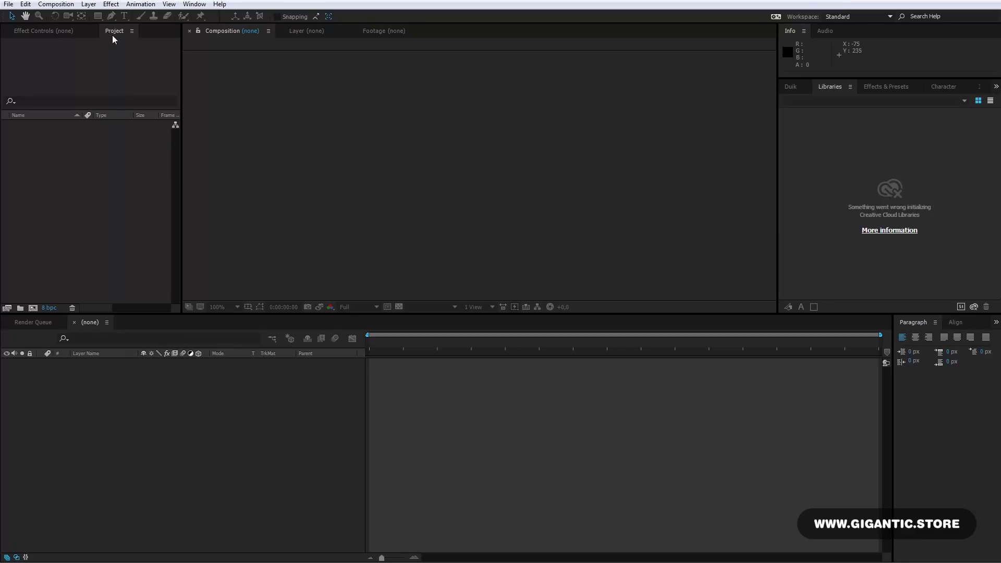
Import the Gigantic Face Illustrator file as a composition with footage dimensions set to Layer Size
{"action": "left_click", "coordinate": [195, 5]}
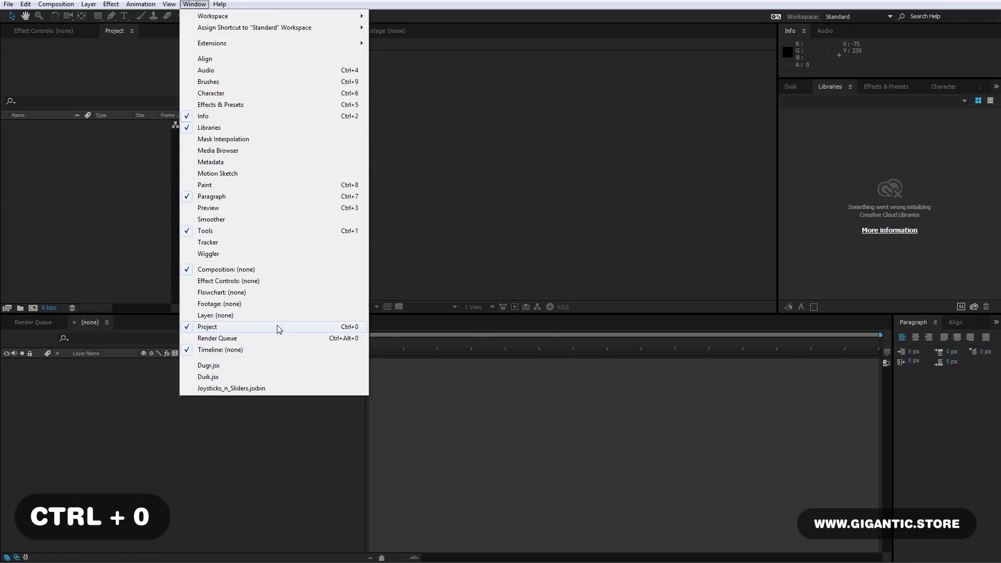
{"action": "left_click", "coordinate": [61, 180]}
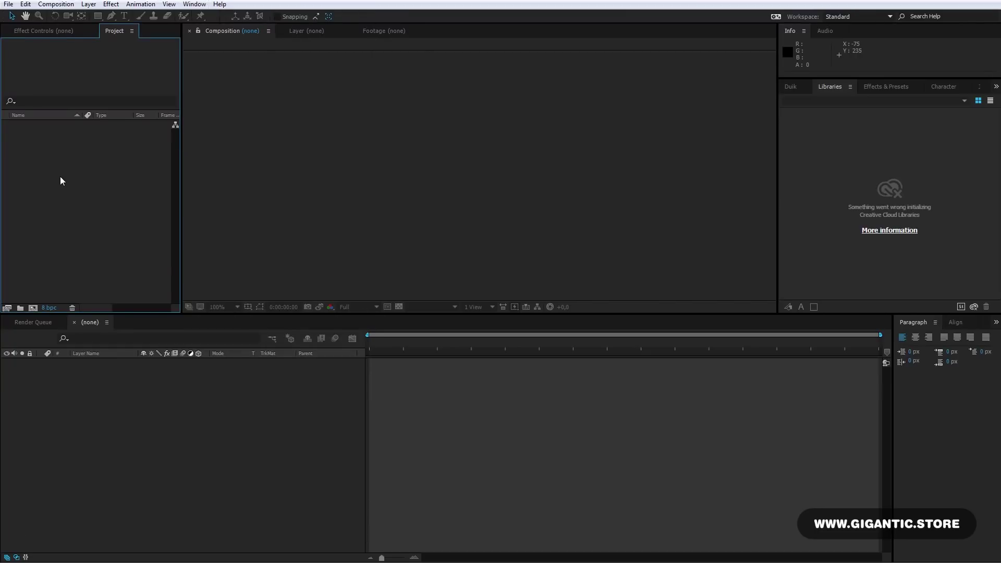
{"action": "right_click", "coordinate": [63, 169]}
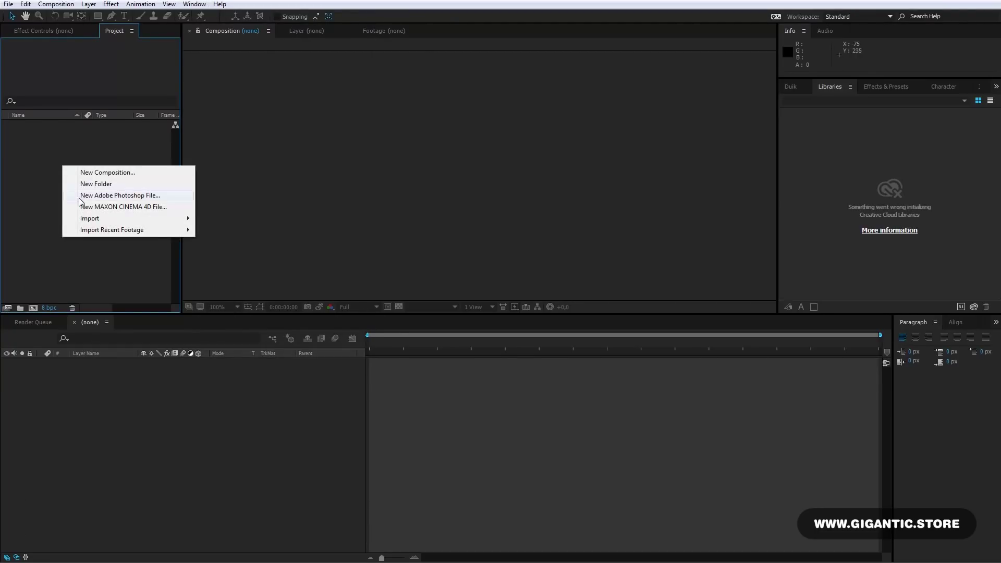
{"action": "mouse_move", "coordinate": [89, 220]}
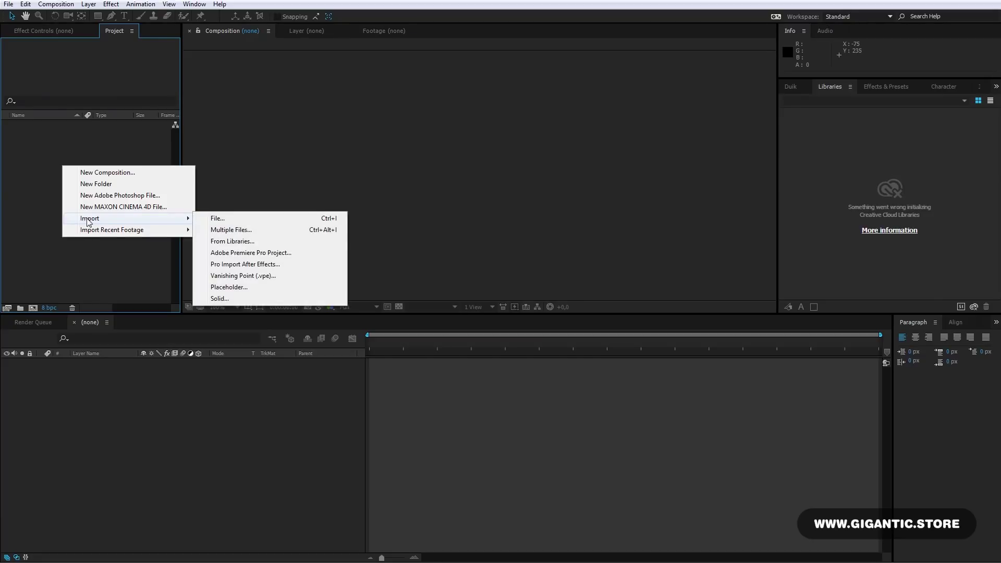
{"action": "left_click", "coordinate": [217, 219]}
{"action": "left_click_drag", "start_coordinate": [357, 47], "coordinate": [478, 98]}
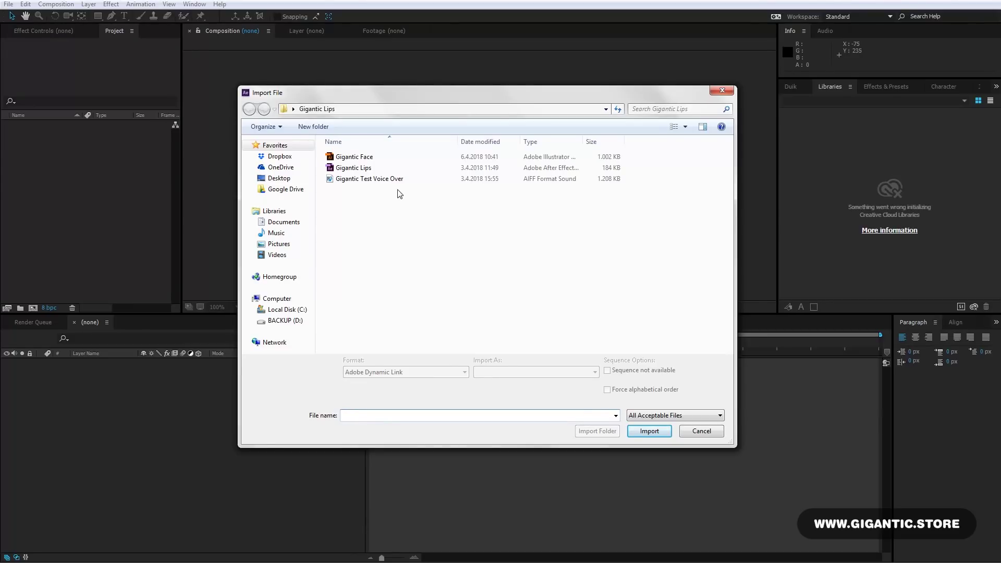
{"action": "left_click", "coordinate": [385, 159]}
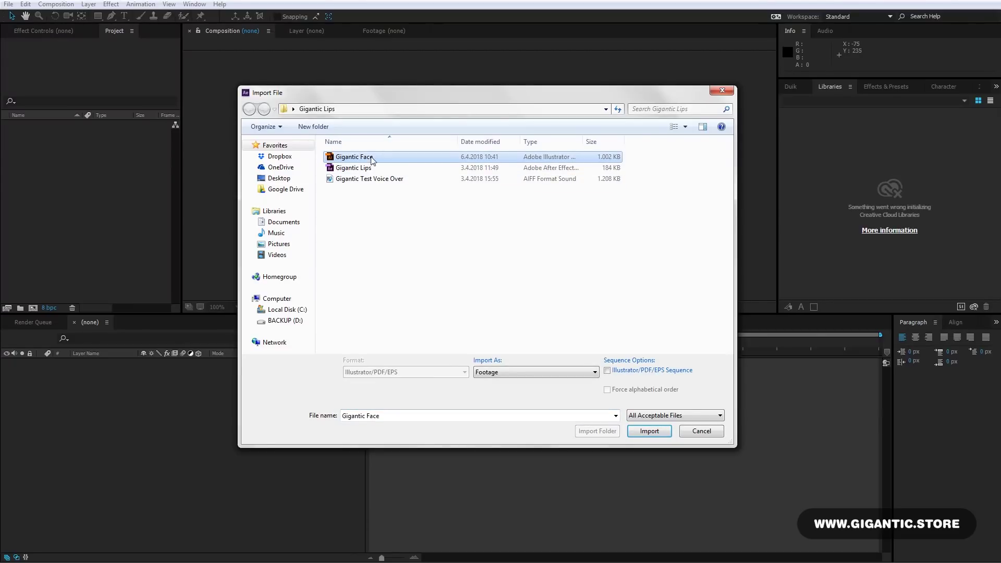
{"action": "left_click", "coordinate": [662, 430]}
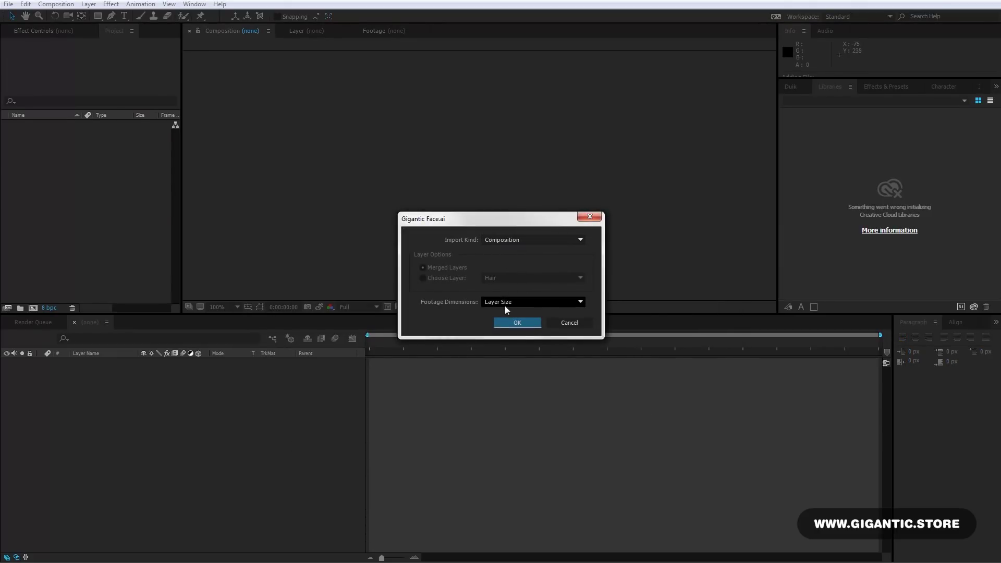
{"action": "left_click", "coordinate": [524, 321]}
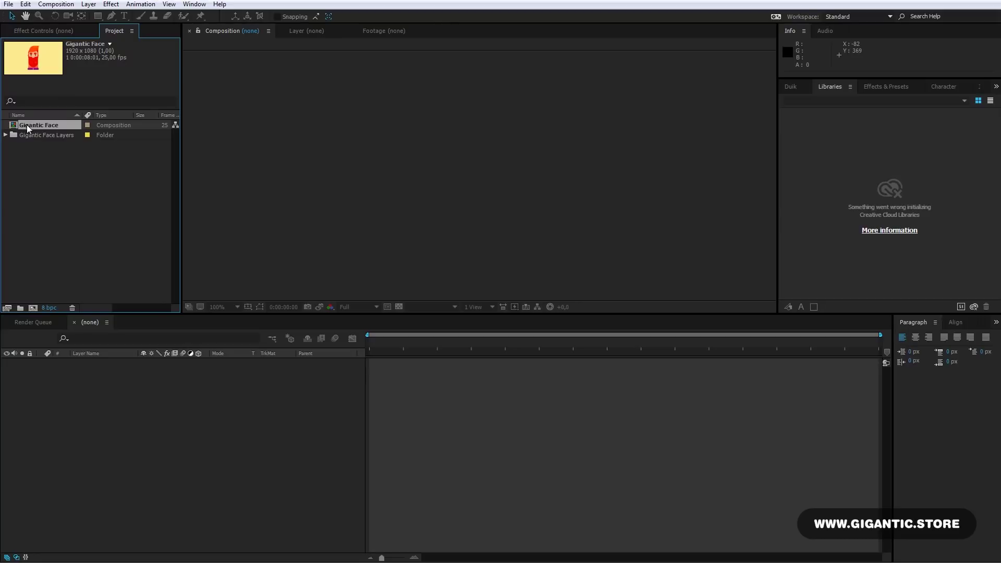
Check the contents of the Gigantic Face Layers folder and open the Gigantic Face composition
{"action": "left_click", "coordinate": [5, 135]}
{"action": "left_click", "coordinate": [51, 135]}
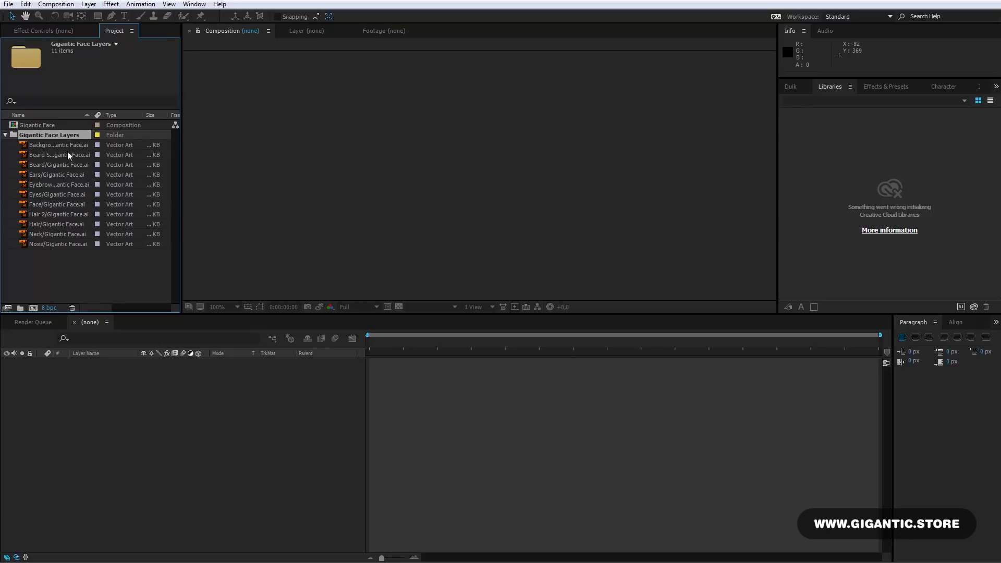
{"action": "left_click", "coordinate": [5, 135]}
{"action": "left_click", "coordinate": [15, 126]}
{"action": "double_click", "coordinate": [15, 126]}
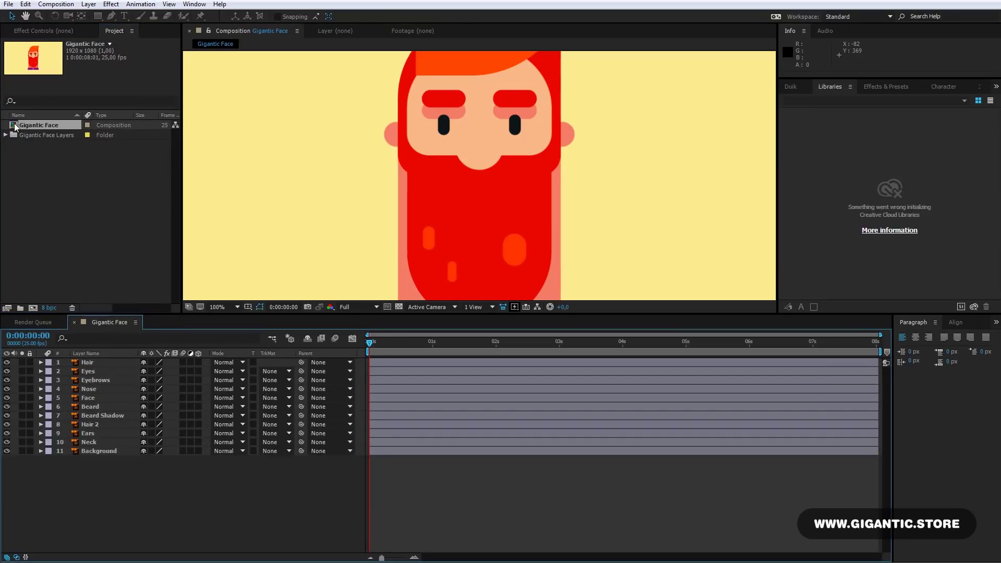
{"action": "left_click", "coordinate": [221, 307]}
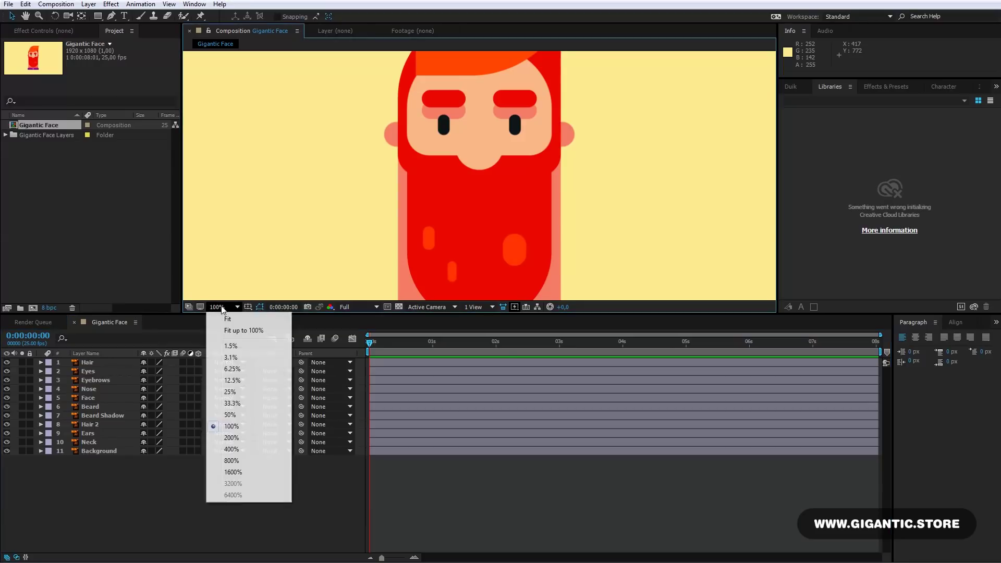
{"action": "left_click", "coordinate": [230, 414]}
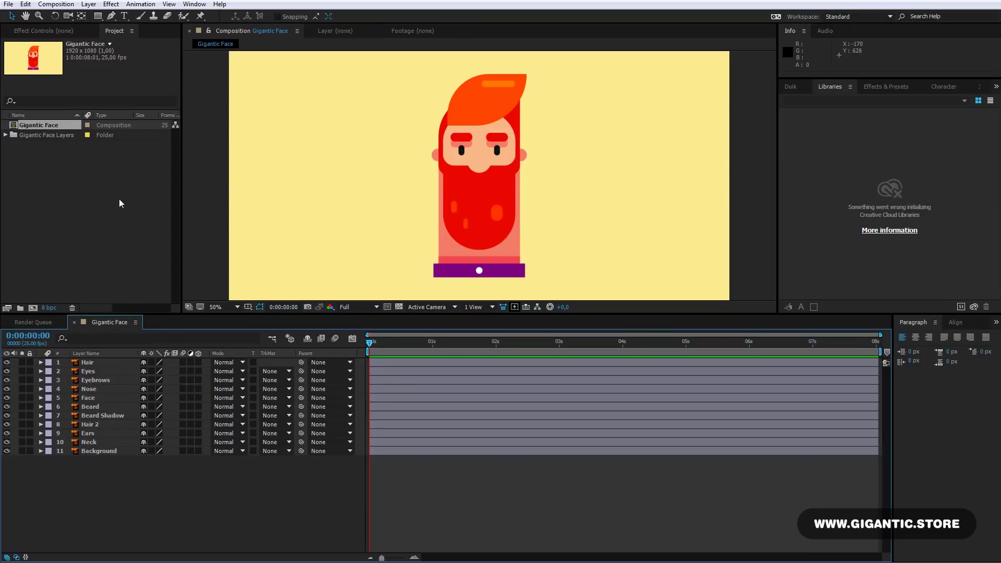
Import the Gigantic Lips After Effects file as a project
{"action": "right_click", "coordinate": [82, 186]}
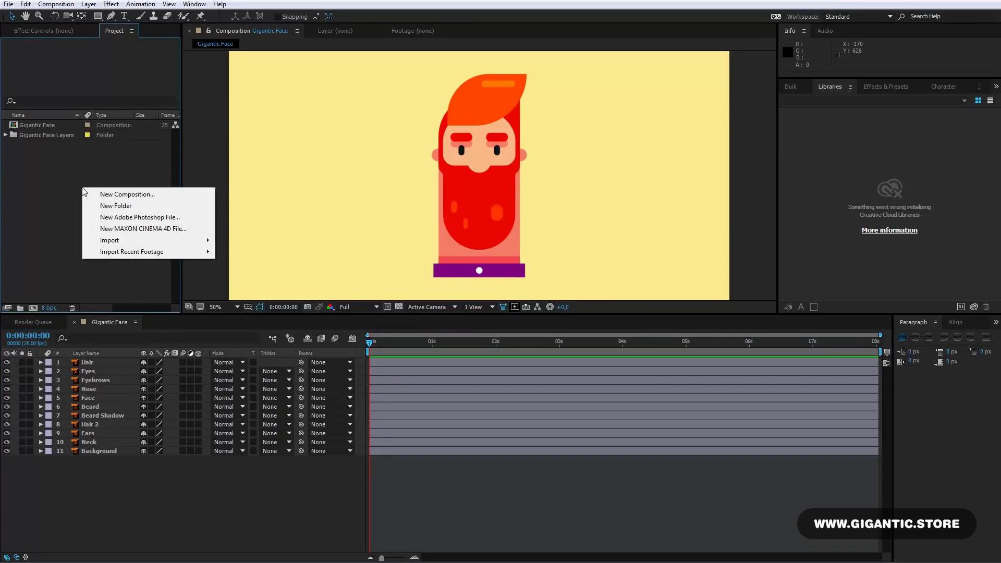
{"action": "mouse_move", "coordinate": [104, 240]}
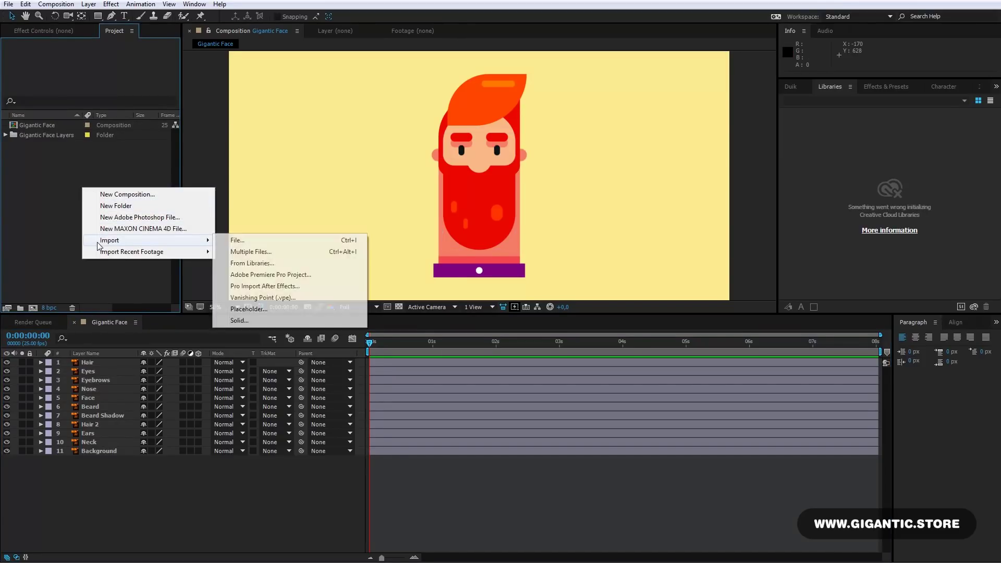
{"action": "left_click", "coordinate": [229, 240]}
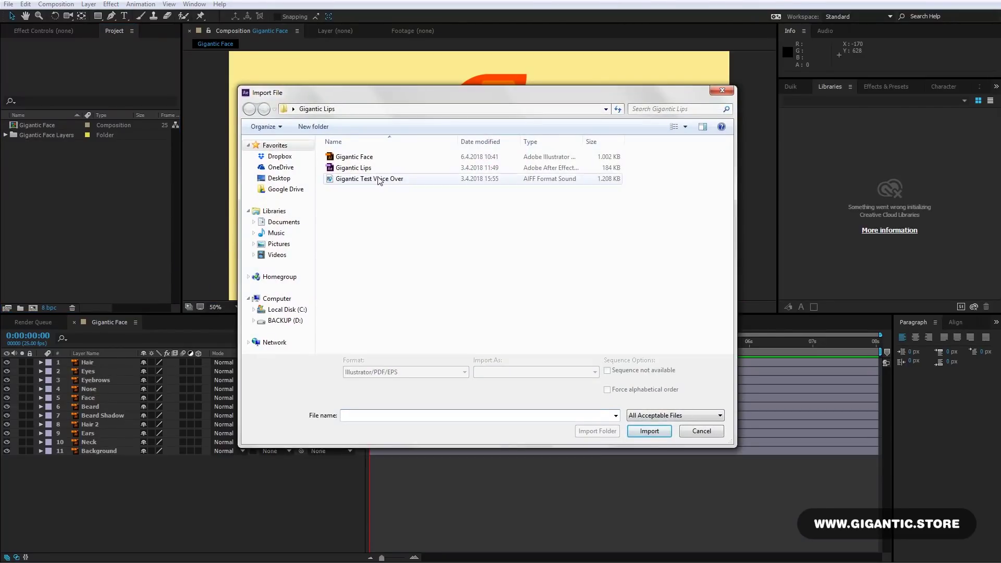
{"action": "left_click", "coordinate": [355, 169]}
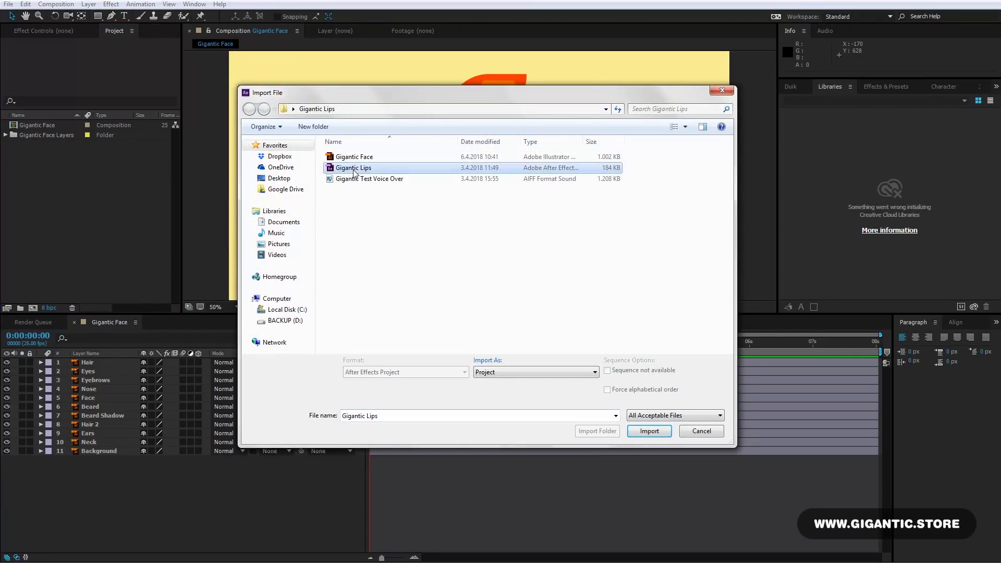
{"action": "left_click", "coordinate": [657, 438]}
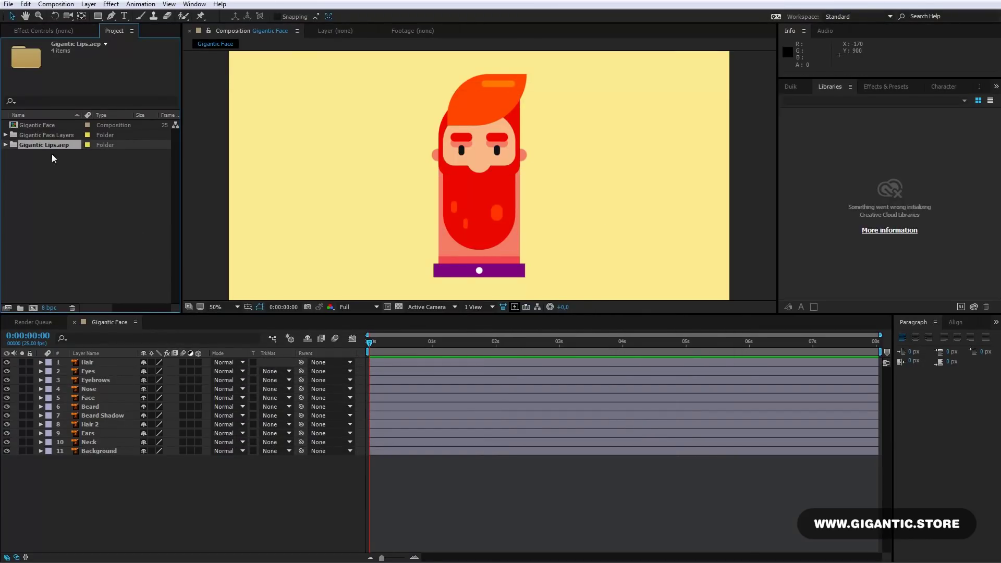
Open the Lips Animation composition from the imported Gigantic Lips.aep folder
{"action": "left_click", "coordinate": [6, 145]}
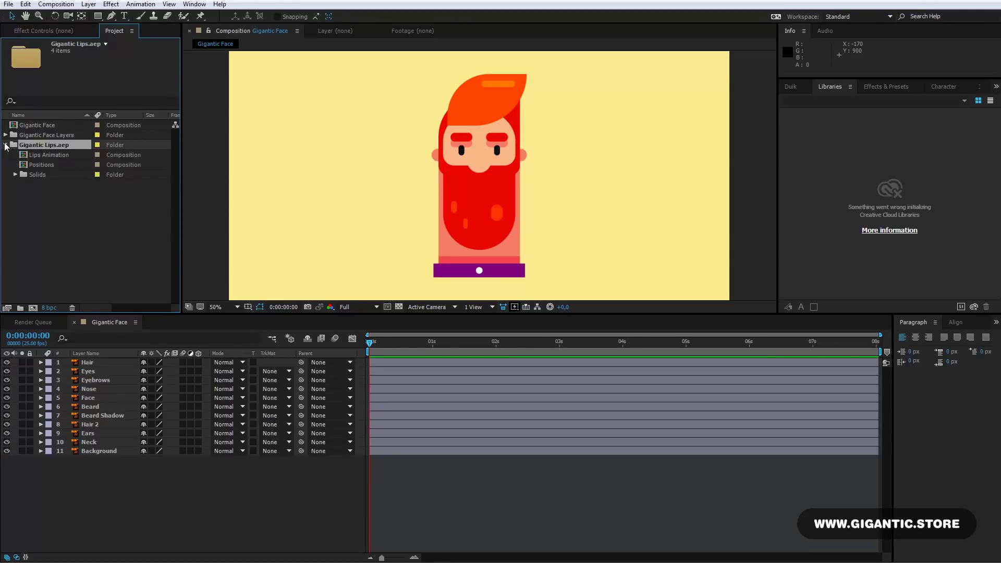
{"action": "left_click", "coordinate": [38, 154]}
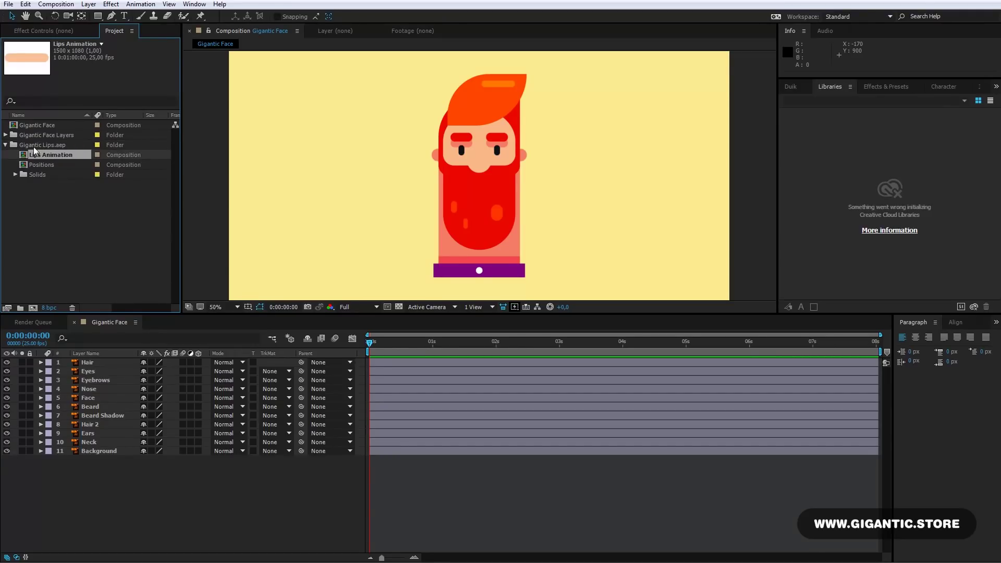
{"action": "double_click", "coordinate": [27, 154]}
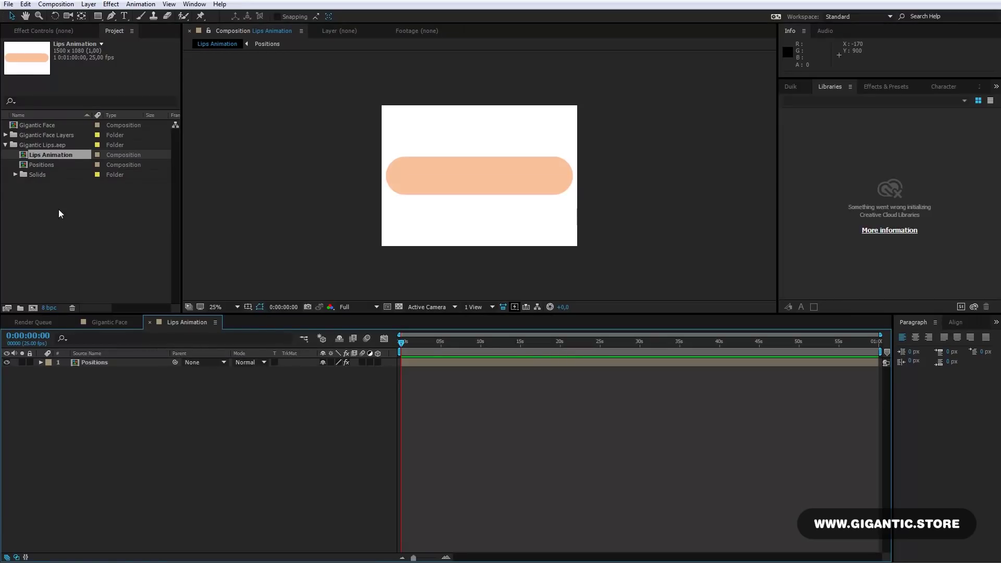
Copy the Positions layer from Lips Animation into the Gigantic Face composition, above the Hair layer
{"action": "left_click", "coordinate": [451, 362]}
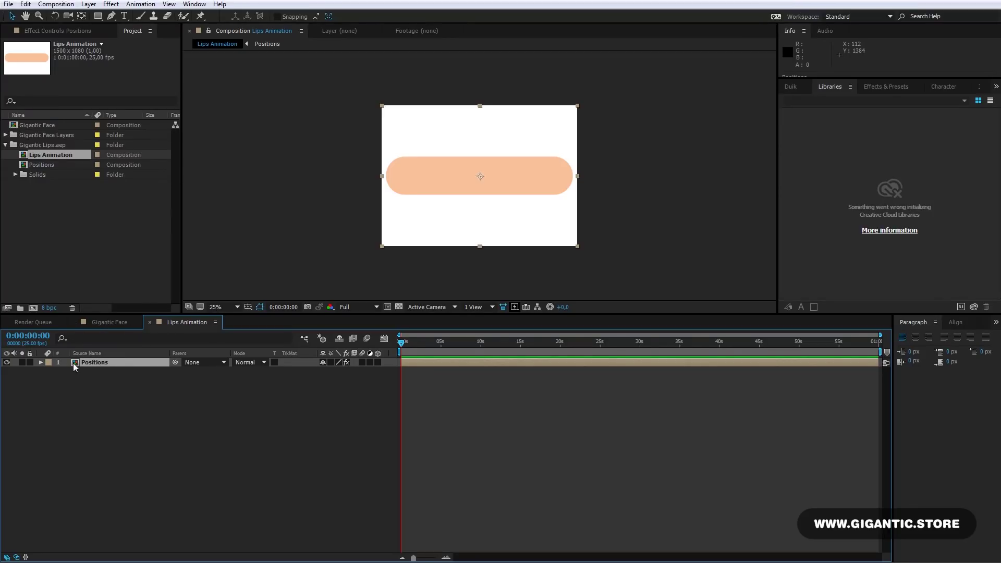
{"action": "key", "text": "ctrl+c"}
{"action": "left_click", "coordinate": [150, 323]}
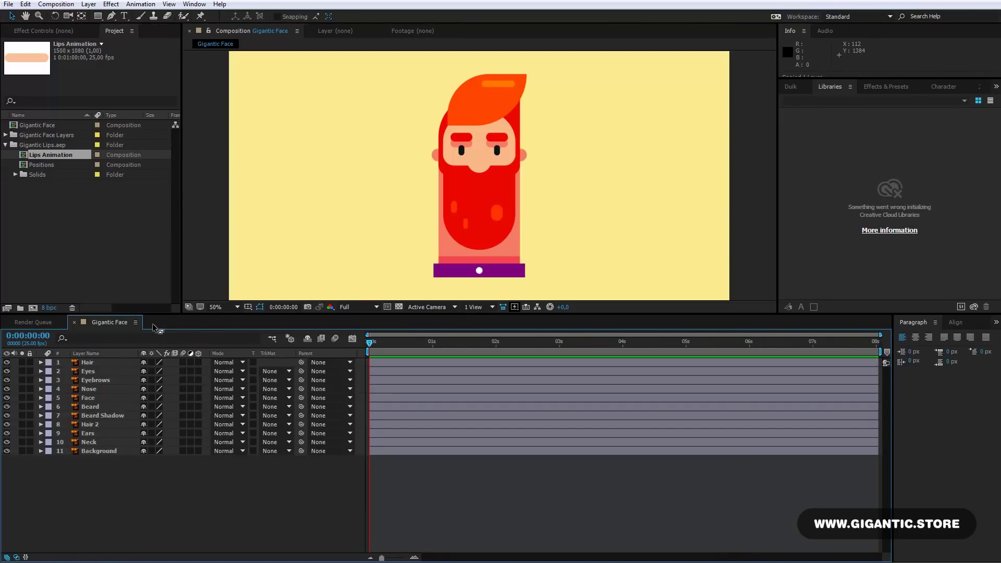
{"action": "left_click", "coordinate": [89, 363]}
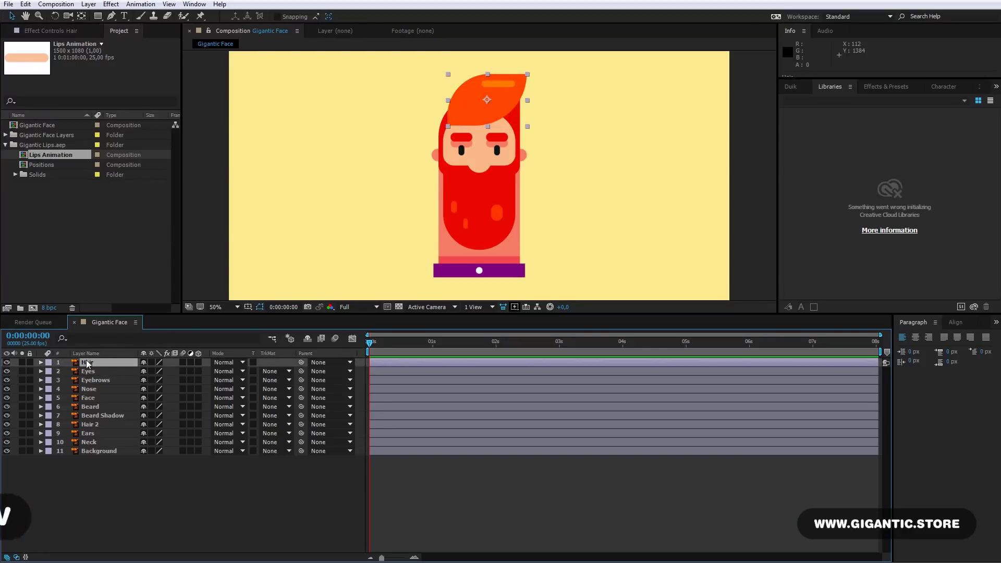
{"action": "key", "text": "ctrl+v"}
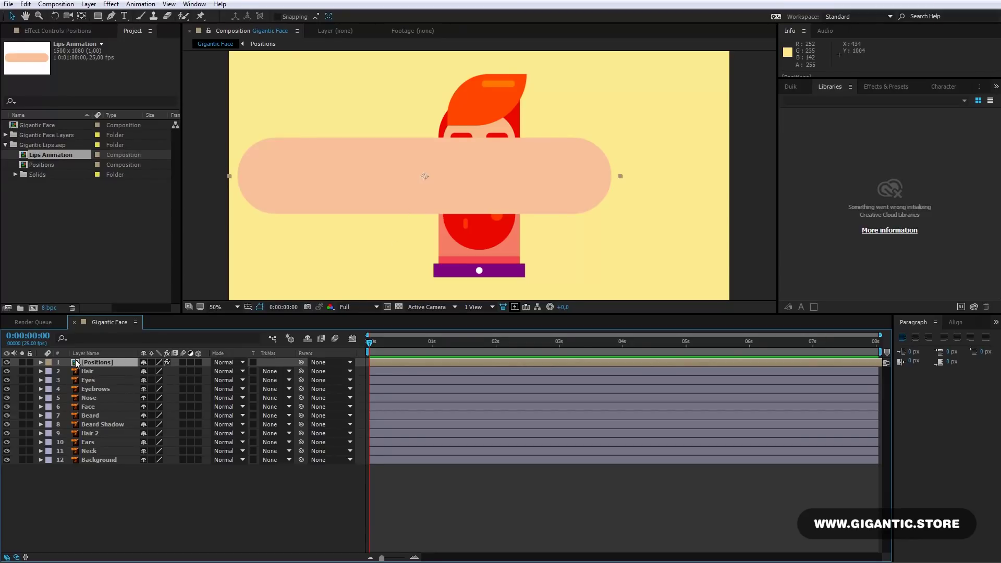
Scale the Positions layer to 10% and place the mouth on the beard just below the nose
{"action": "key", "text": "s"}
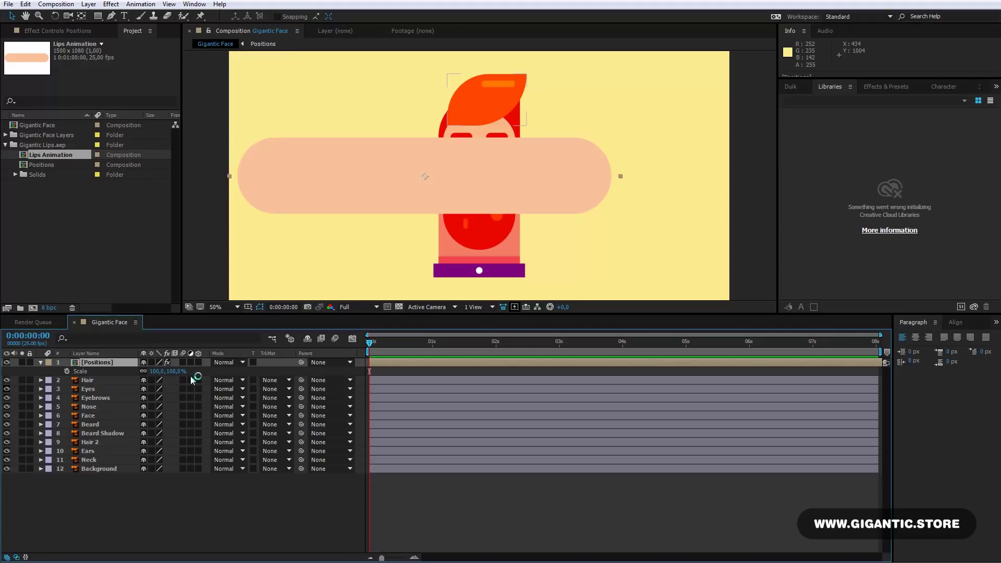
{"action": "left_click_drag", "start_coordinate": [170, 371], "coordinate": [123, 371]}
{"action": "left_click", "coordinate": [156, 371]}
{"action": "type", "text": "10"}
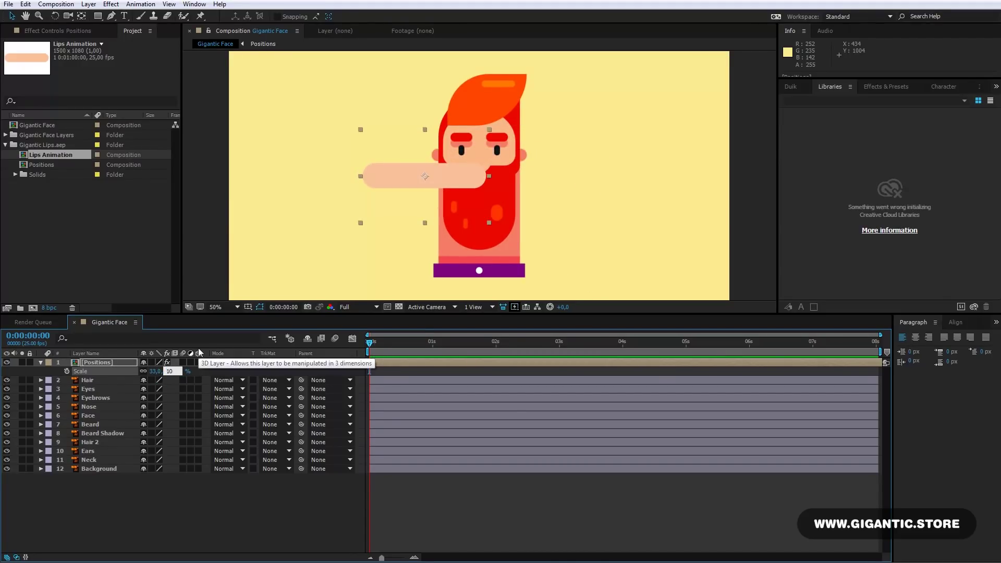
{"action": "key", "text": "Return"}
{"action": "left_click_drag", "start_coordinate": [435, 179], "coordinate": [491, 189]}
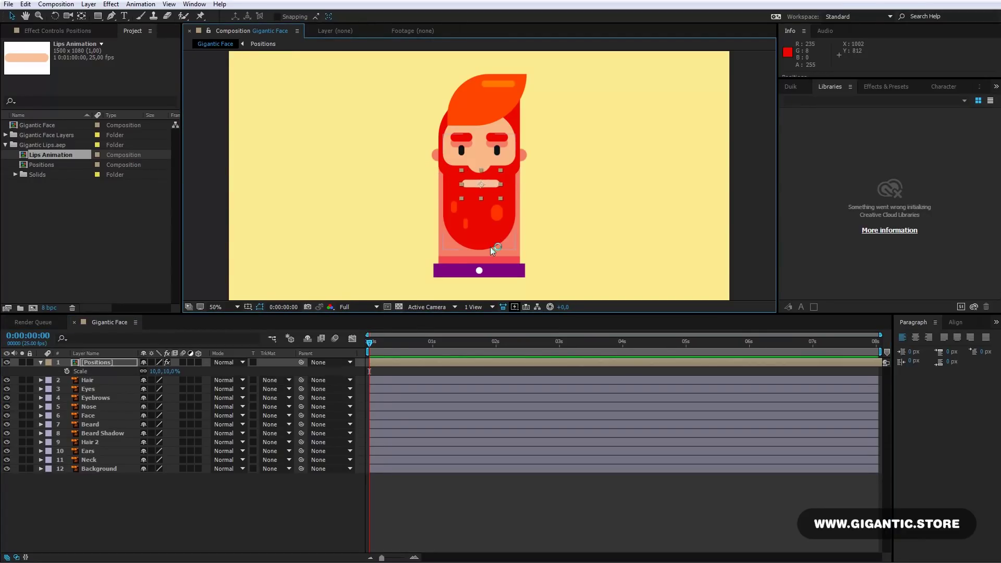
{"action": "left_click", "coordinate": [421, 521]}
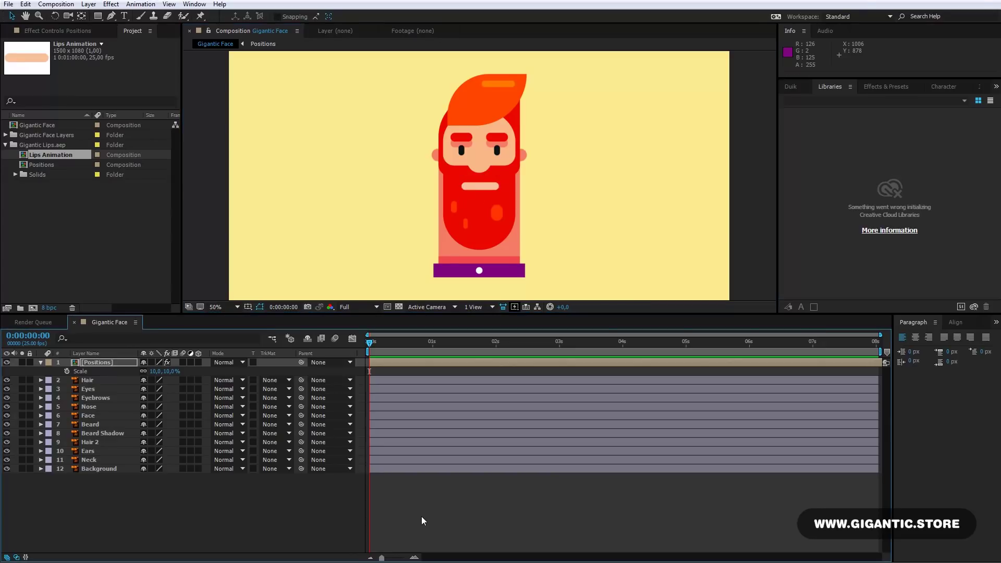
Test mouth shapes with the Positions layer's Slider Control, leaving the slider at about 78
{"action": "left_click", "coordinate": [392, 359]}
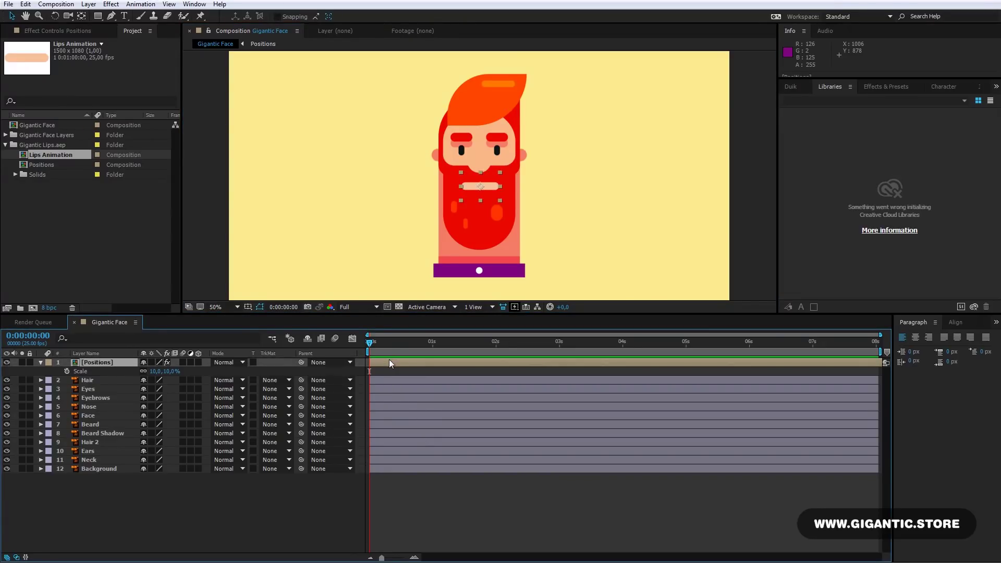
{"action": "left_click", "coordinate": [53, 31]}
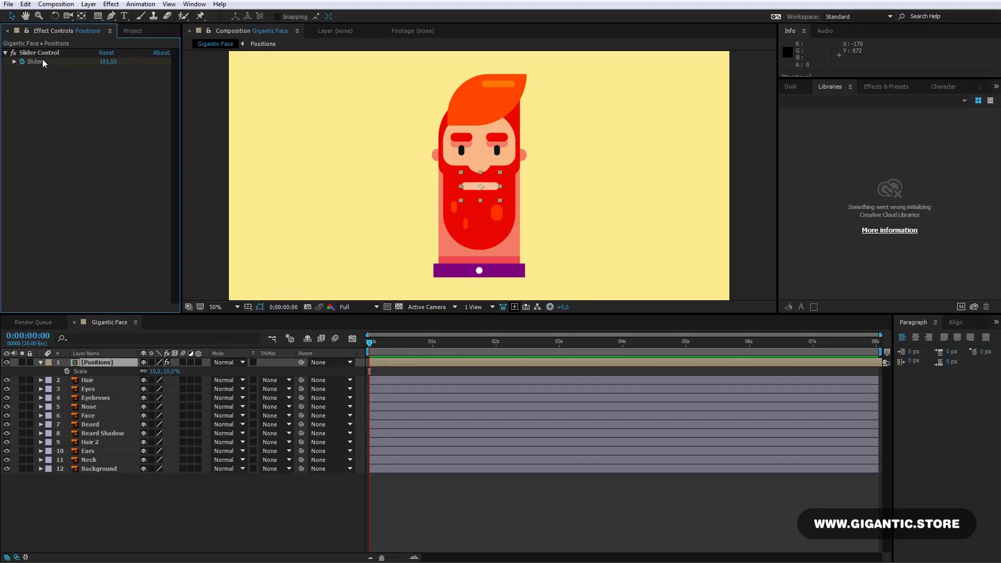
{"action": "left_click", "coordinate": [15, 62]}
{"action": "mouse_move", "coordinate": [148, 77]}
{"action": "left_mouse_down"}
{"action": "mouse_move", "coordinate": [63, 74]}
{"action": "mouse_move", "coordinate": [133, 76]}
{"action": "left_mouse_up"}
{"action": "left_click", "coordinate": [237, 307]}
{"action": "left_click", "coordinate": [219, 433]}
{"action": "mouse_move", "coordinate": [68, 78]}
{"action": "left_mouse_down"}
{"action": "mouse_move", "coordinate": [40, 73]}
{"action": "mouse_move", "coordinate": [81, 76]}
{"action": "left_mouse_up"}
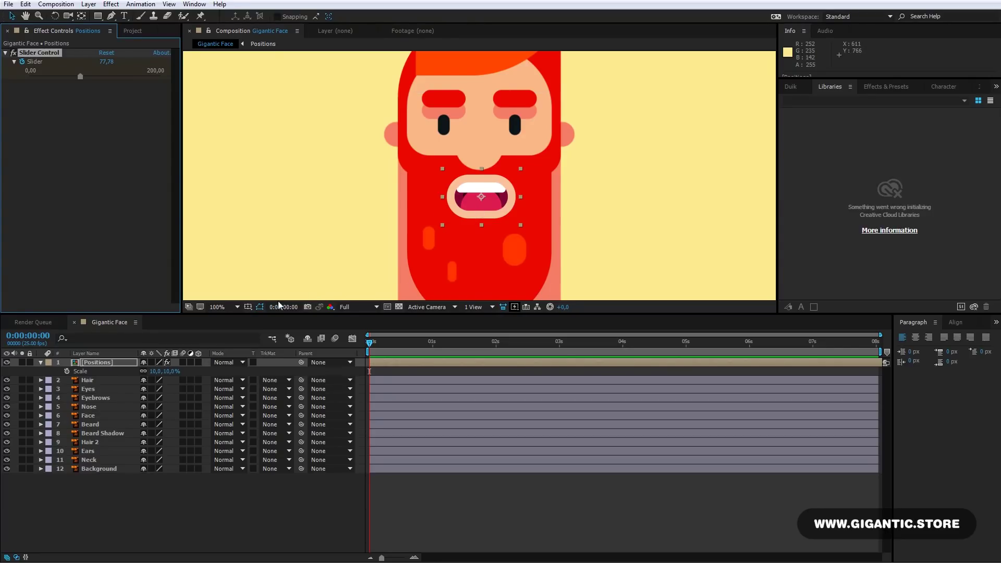
Open the Positions composition and review the marked mouth shapes along the timeline, returning to the first frame
{"action": "double_click", "coordinate": [383, 363]}
{"action": "left_click", "coordinate": [461, 343]}
{"action": "left_click", "coordinate": [521, 343]}
{"action": "left_click", "coordinate": [578, 341]}
{"action": "key", "text": "k"}
{"action": "key", "text": "k"}
{"action": "key", "text": "k"}
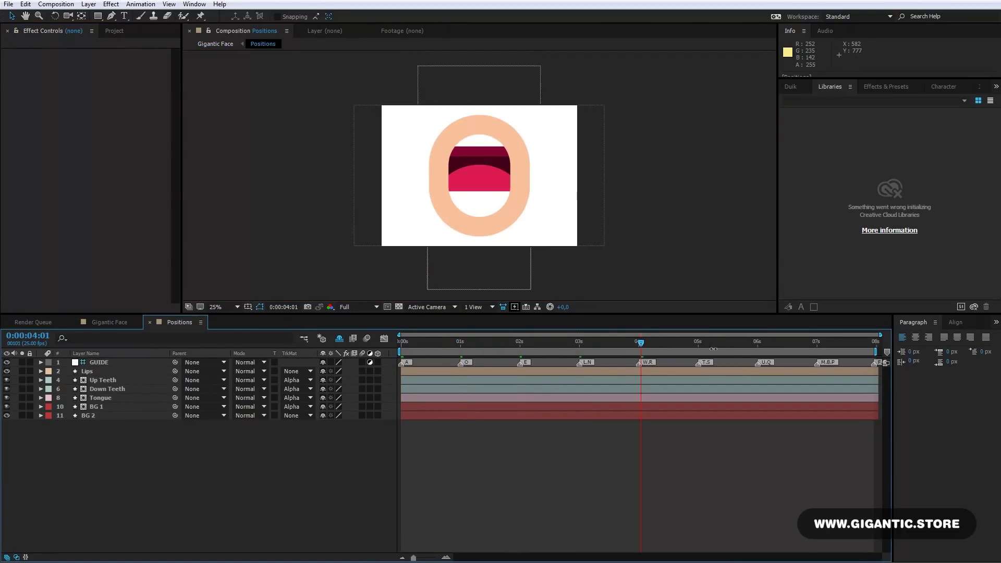
{"action": "left_click", "coordinate": [816, 342]}
{"action": "left_click_drag", "start_coordinate": [816, 347], "coordinate": [401, 344]}
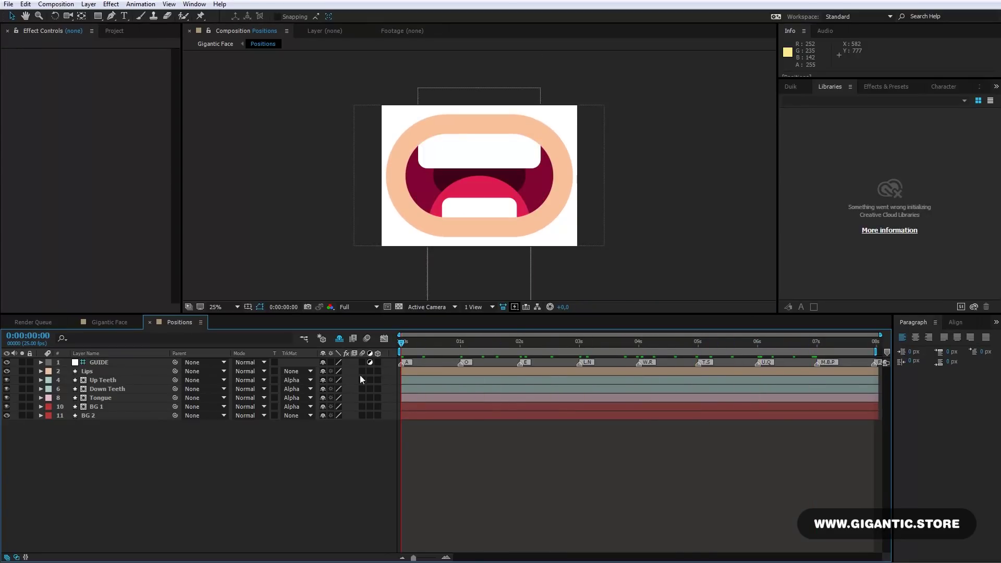
Try a black (000000) stroke color on the Lips layer, then cancel the color change
{"action": "left_click", "coordinate": [97, 371]}
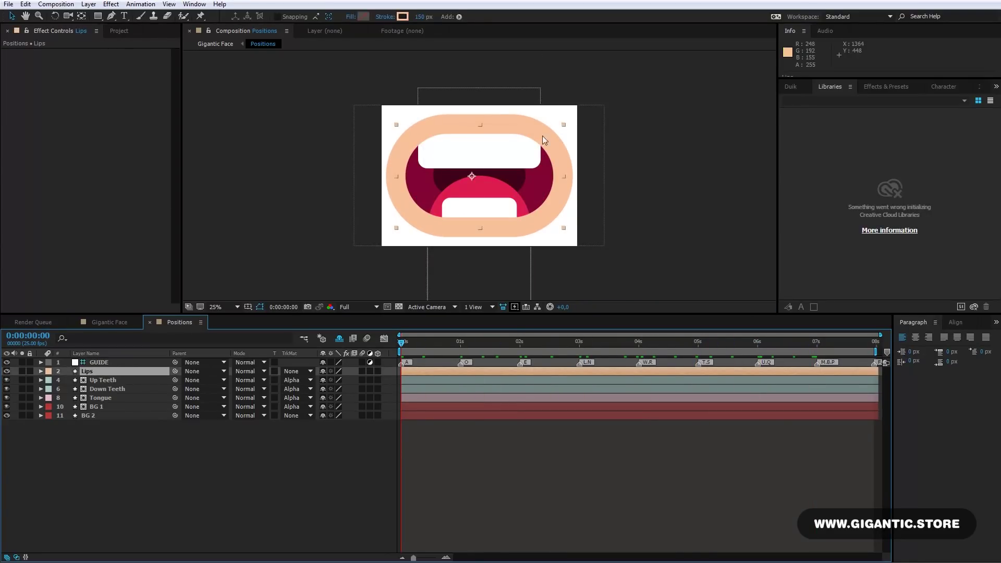
{"action": "left_click", "coordinate": [401, 19]}
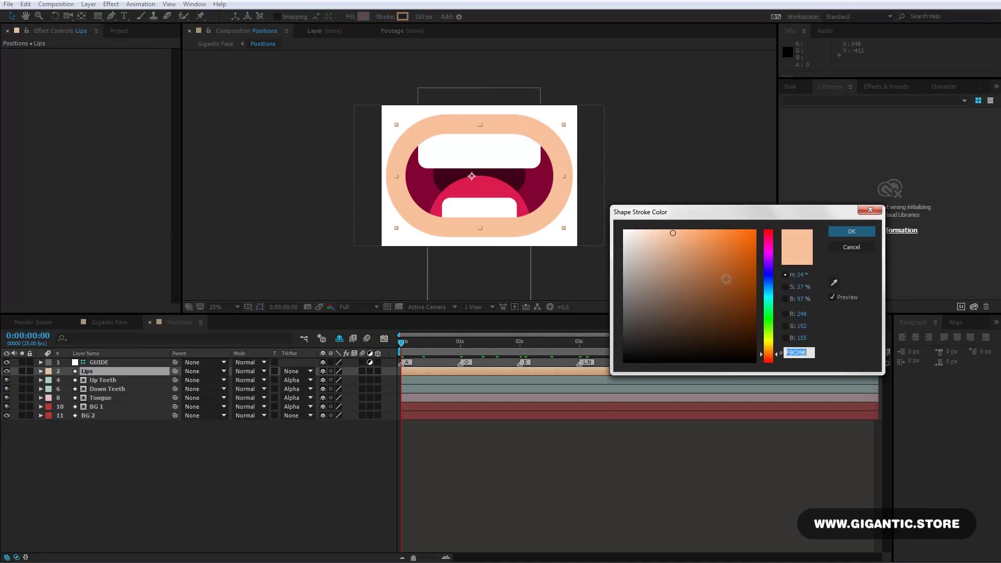
{"action": "mouse_move", "coordinate": [719, 297]}
{"action": "left_mouse_down"}
{"action": "mouse_move", "coordinate": [576, 385]}
{"action": "mouse_move", "coordinate": [617, 360]}
{"action": "left_mouse_up"}
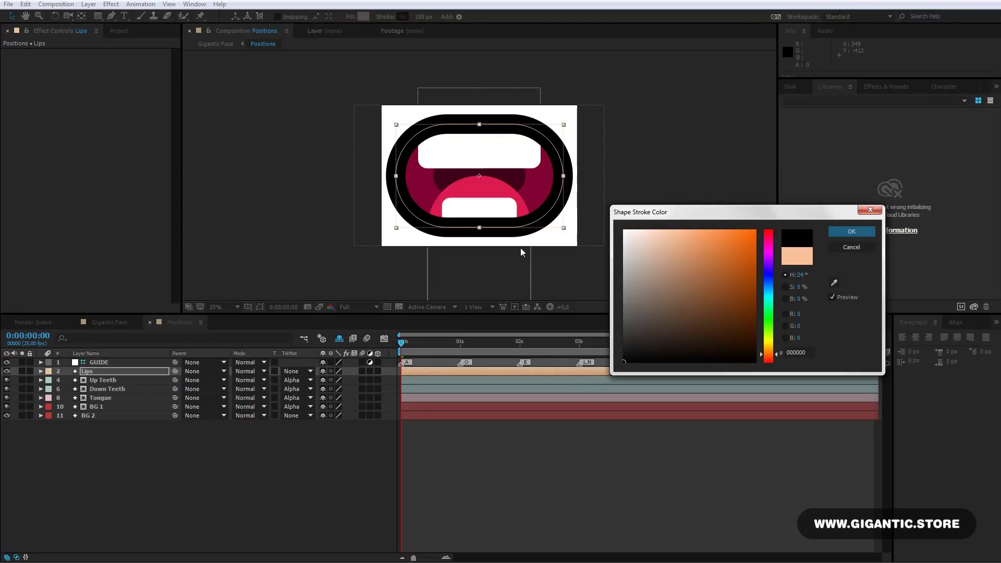
{"action": "left_click", "coordinate": [851, 247]}
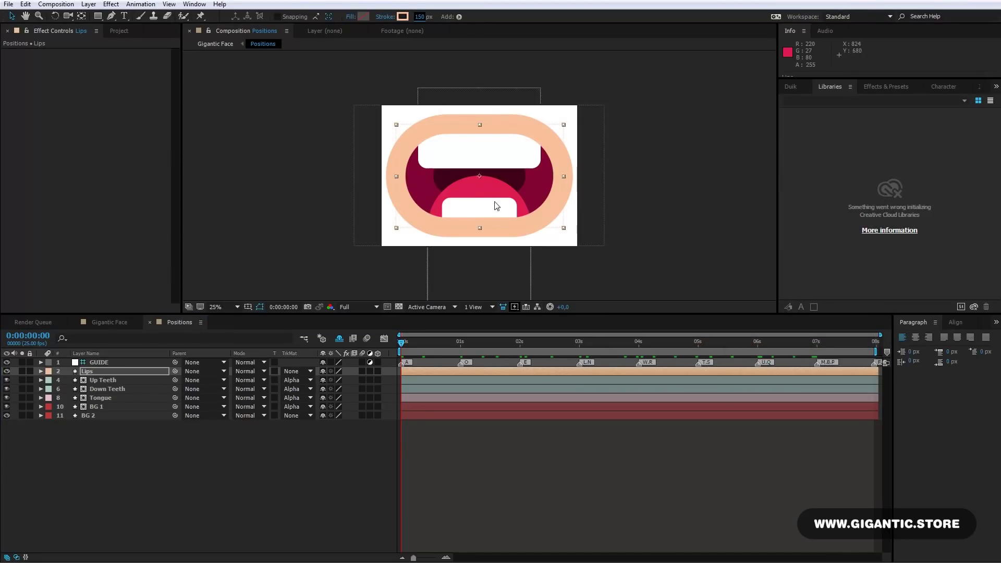
Try a black (000000) fill on the BG 2 mouth background layer, then cancel the color change
{"action": "left_click", "coordinate": [142, 406]}
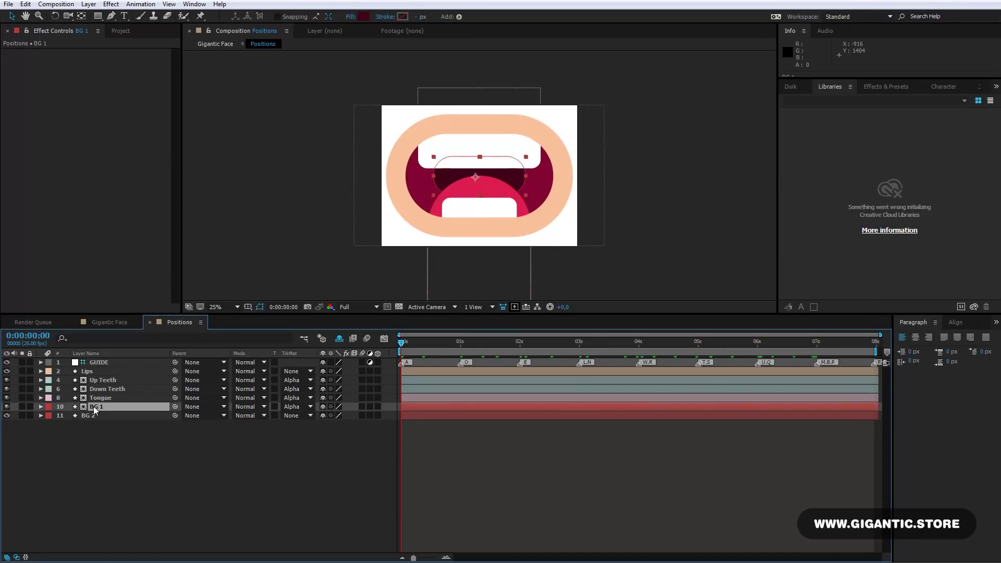
{"action": "left_click", "coordinate": [97, 397]}
{"action": "left_click", "coordinate": [87, 414]}
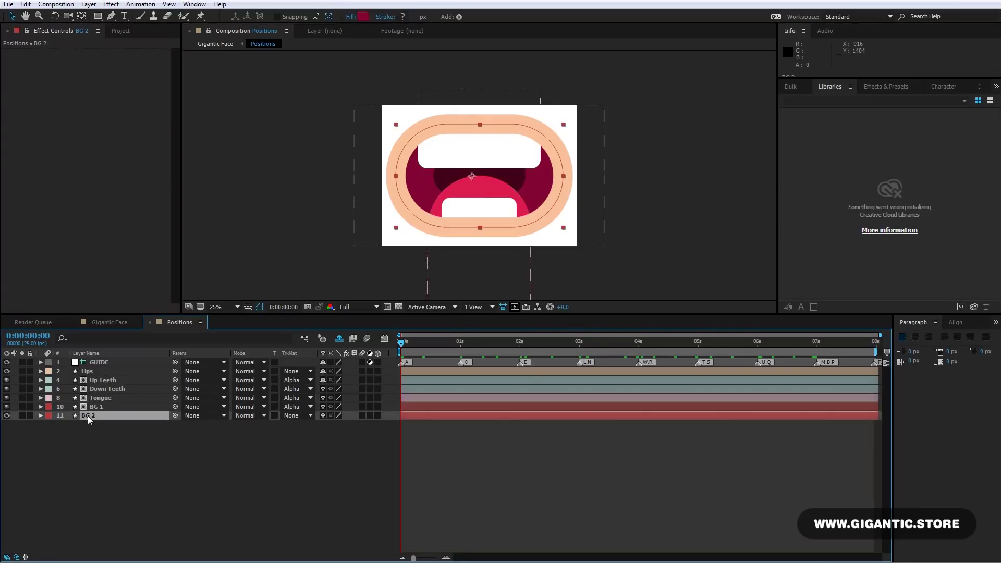
{"action": "left_click", "coordinate": [362, 16]}
{"action": "left_click", "coordinate": [623, 360]}
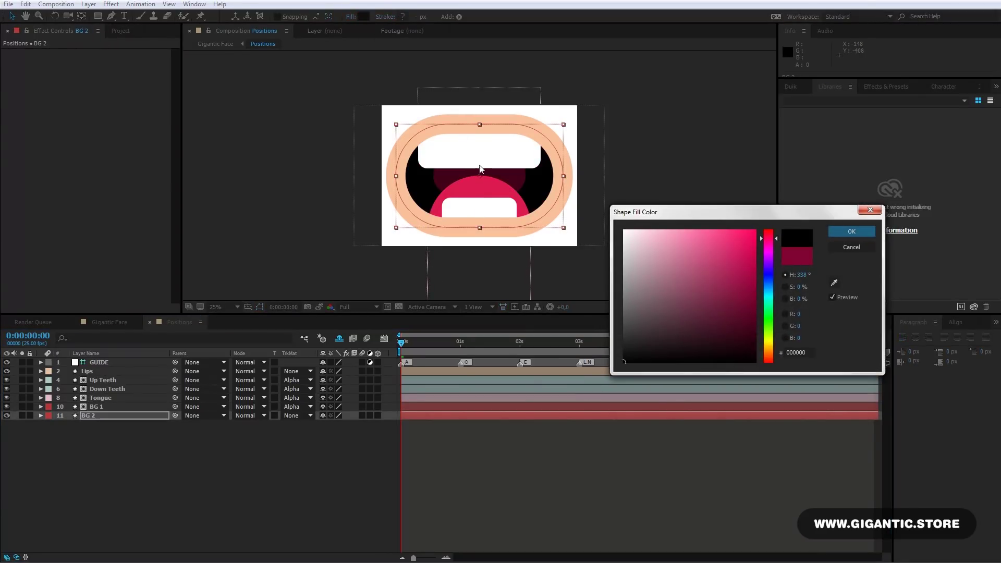
{"action": "left_click", "coordinate": [851, 246]}
Reveal the Lips layer's keyframed properties, try a Roundness of 100 on the first frame, and undo it
{"action": "left_click", "coordinate": [87, 371]}
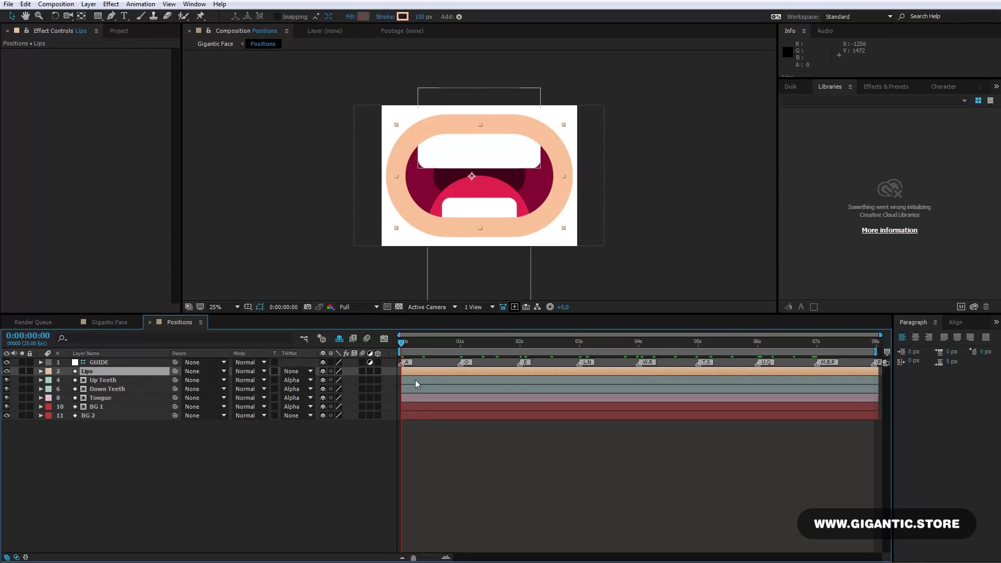
{"action": "key", "text": "u"}
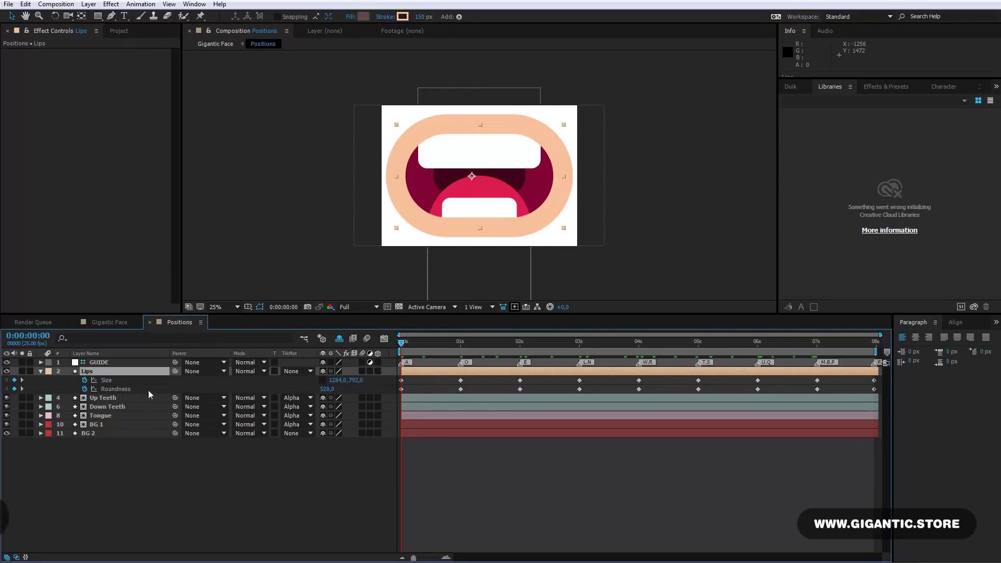
{"action": "left_click", "coordinate": [327, 388]}
{"action": "type", "text": "100"}
{"action": "key", "text": "Return"}
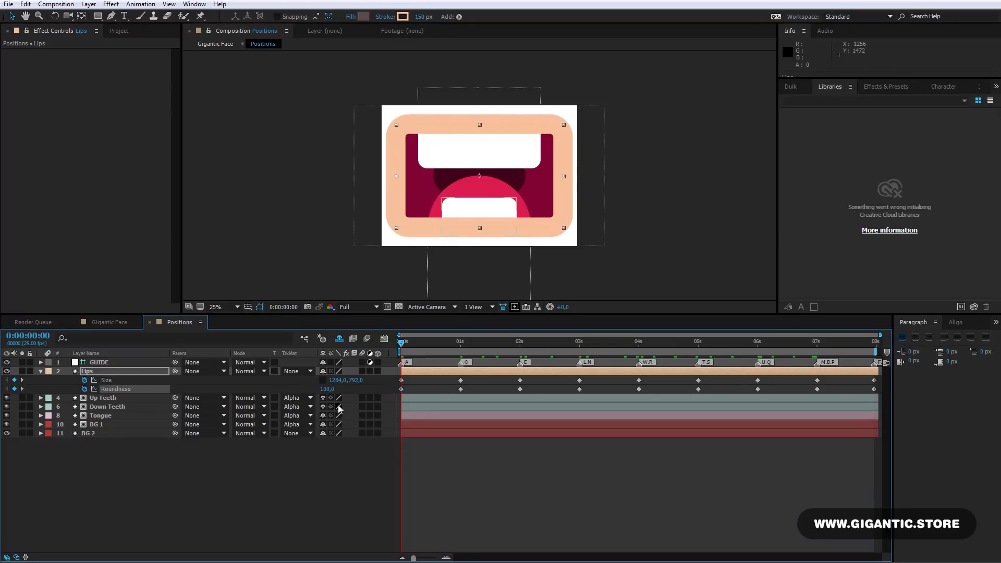
{"action": "key", "text": "ctrl+z"}
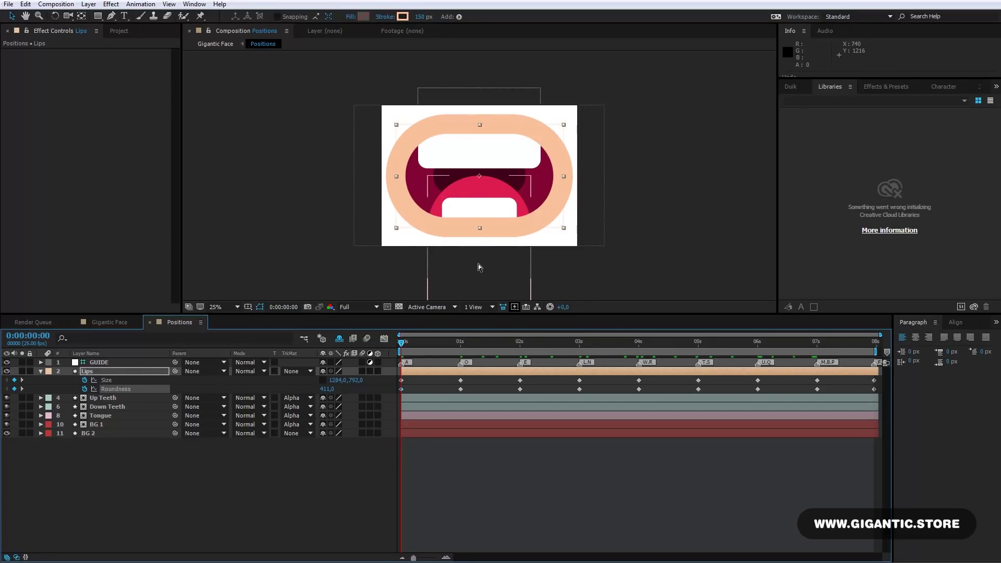
Close the Positions composition, then import Gigantic Test Voice Over and place it in Gigantic Face between the Positions and Hair layers
{"action": "left_click", "coordinate": [150, 322]}
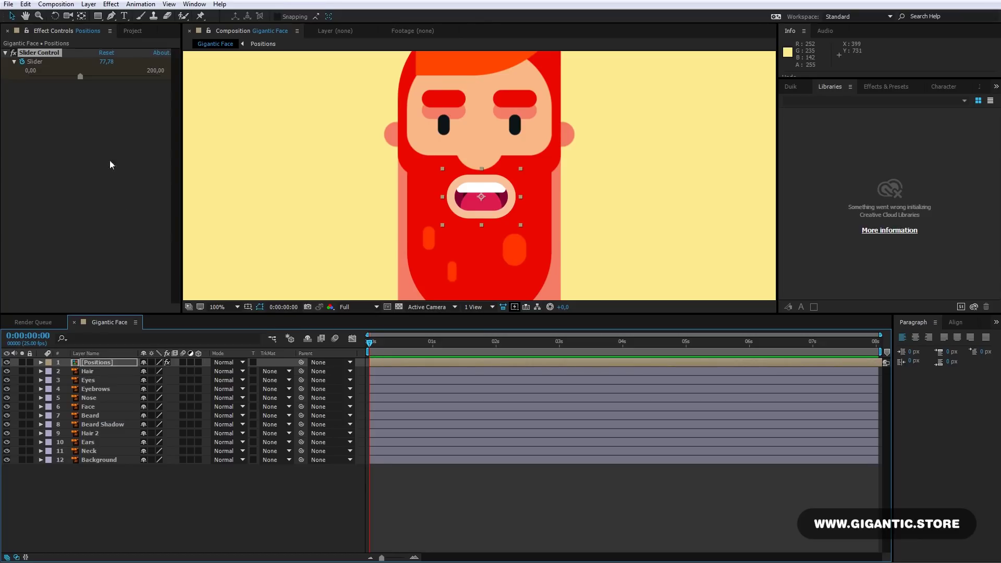
{"action": "left_click", "coordinate": [132, 31]}
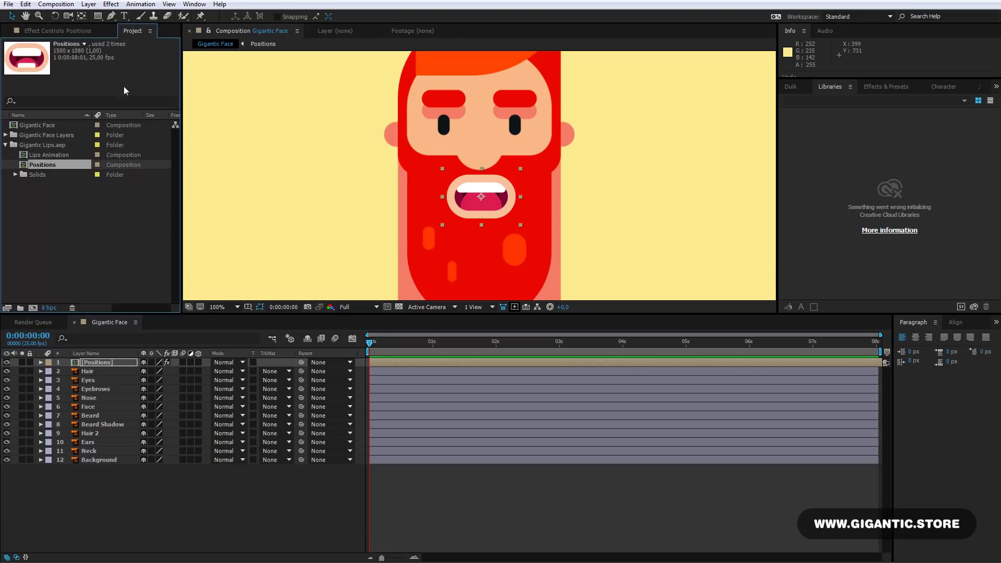
{"action": "right_click", "coordinate": [52, 200]}
{"action": "mouse_move", "coordinate": [90, 254]}
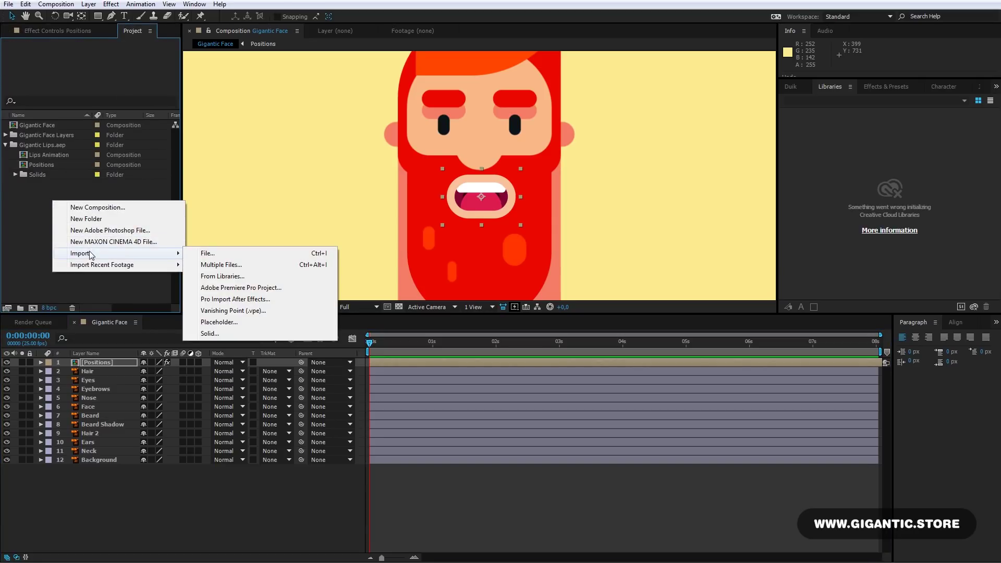
{"action": "left_click", "coordinate": [216, 252]}
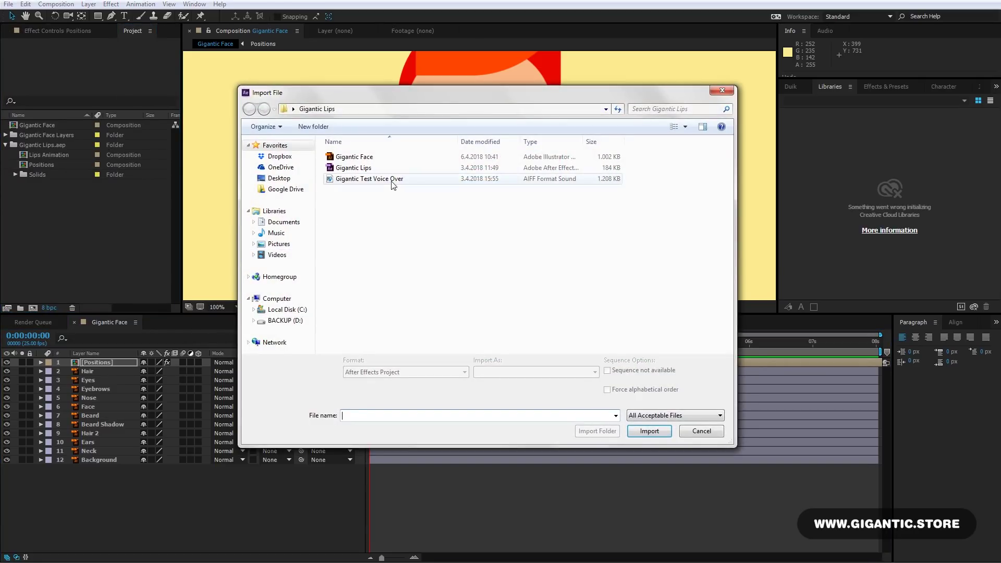
{"action": "left_click", "coordinate": [393, 180]}
{"action": "left_click", "coordinate": [655, 435]}
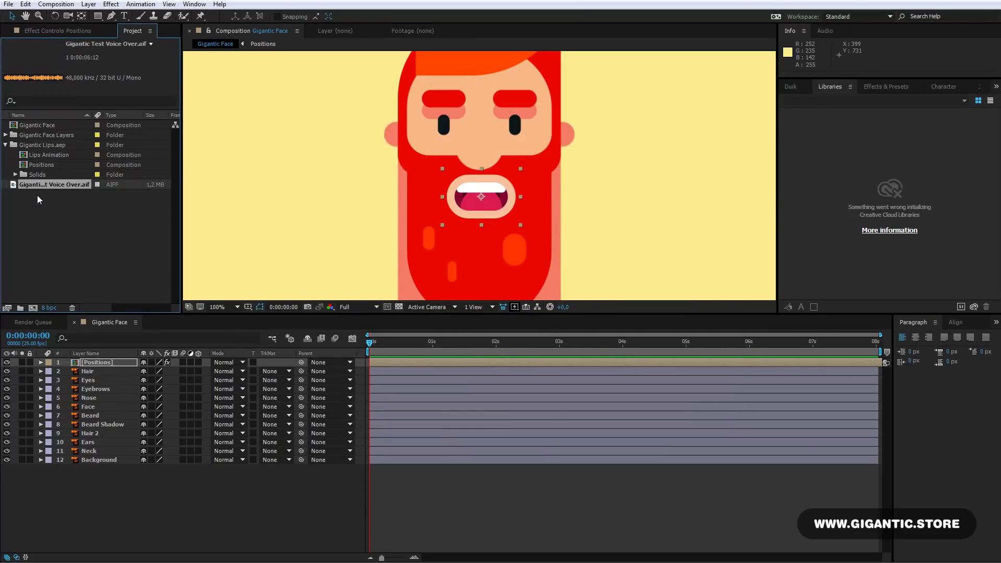
{"action": "left_click_drag", "start_coordinate": [13, 186], "coordinate": [90, 375]}
Show the voice-over layer's audio waveform and shorten the work area to end where the audio ends
{"action": "left_click", "coordinate": [110, 362]}
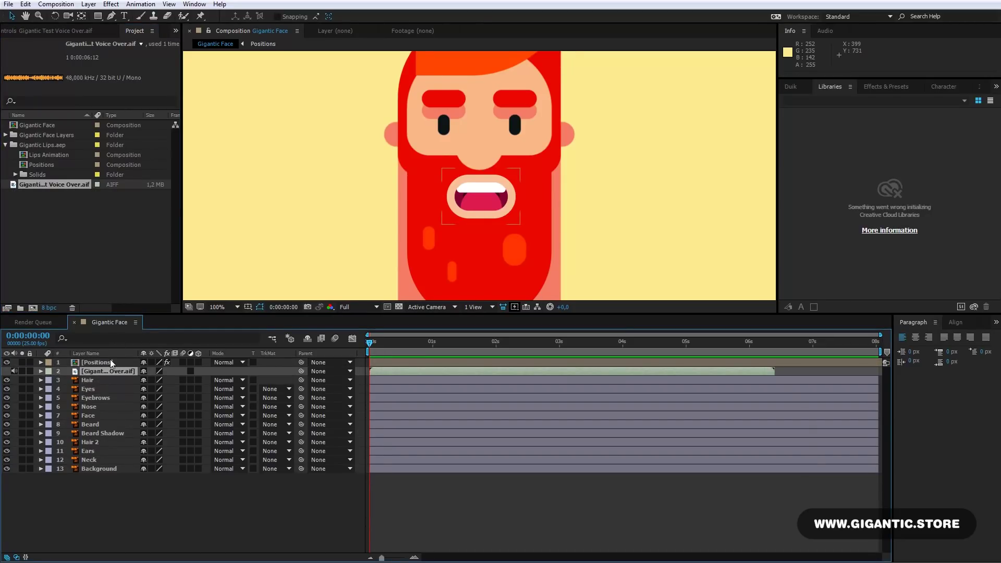
{"action": "key", "text": "l"}
{"action": "key", "text": "l"}
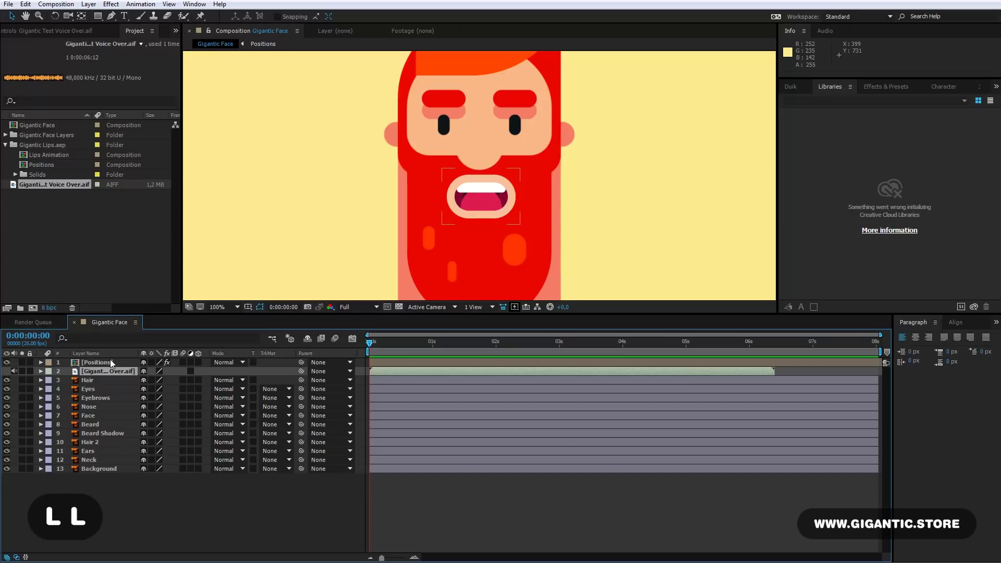
{"action": "left_click", "coordinate": [108, 368]}
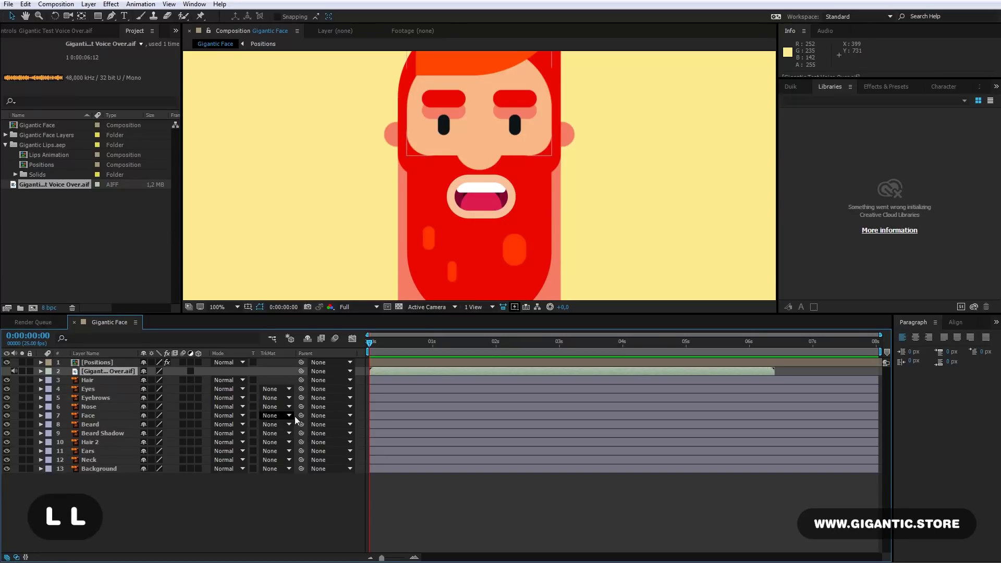
{"action": "key", "text": "l"}
{"action": "key", "text": "l"}
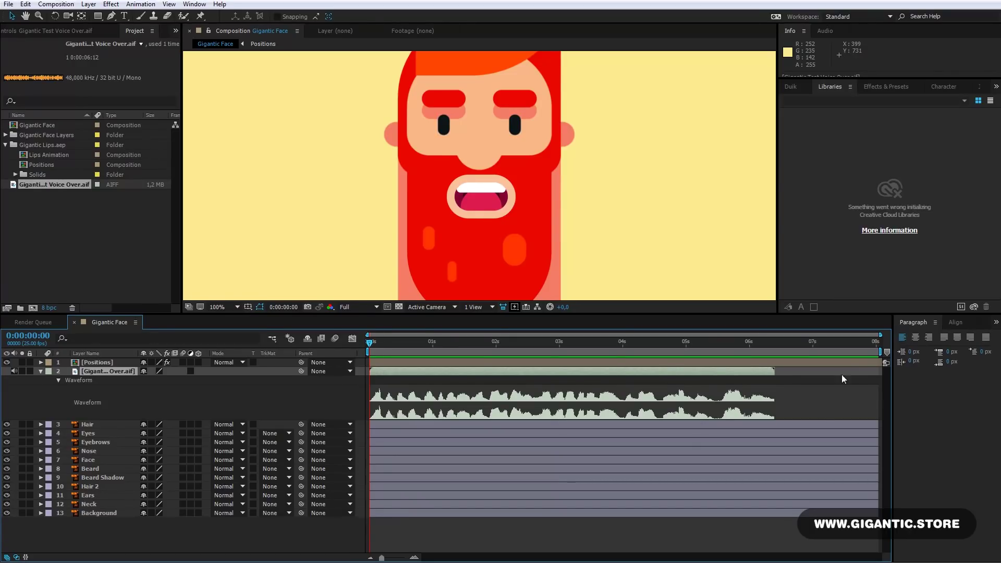
{"action": "left_click_drag", "start_coordinate": [877, 349], "coordinate": [774, 351]}
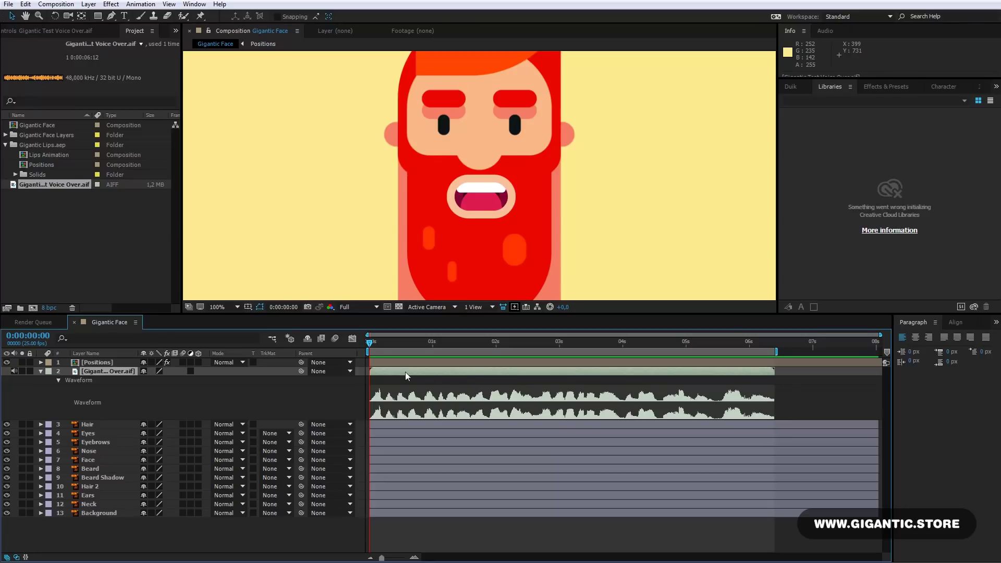
Set the voice-over layer's label color to Purple and the Positions layer's label color to Cyan
{"action": "left_click", "coordinate": [49, 371]}
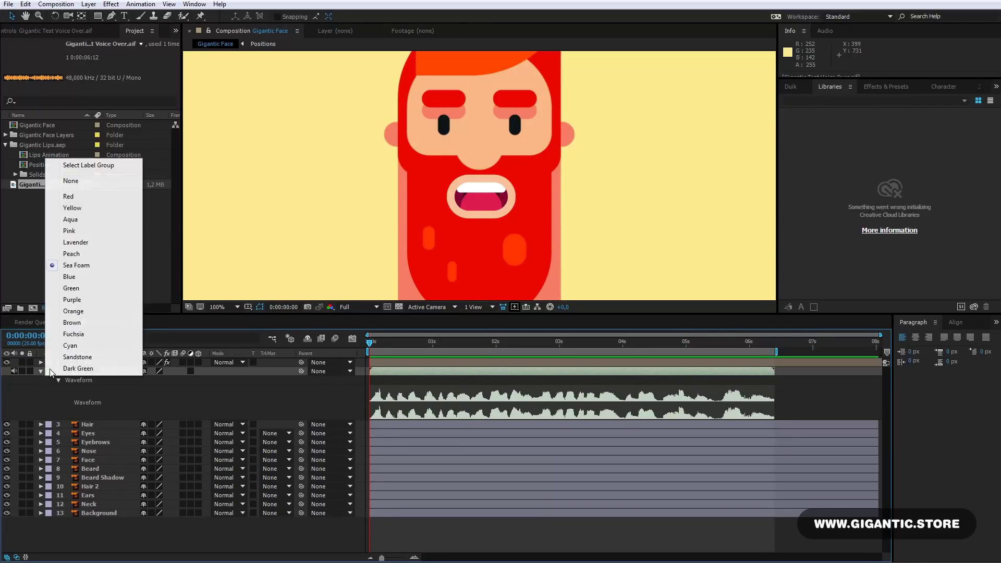
{"action": "left_click", "coordinate": [72, 300]}
{"action": "left_click", "coordinate": [414, 362]}
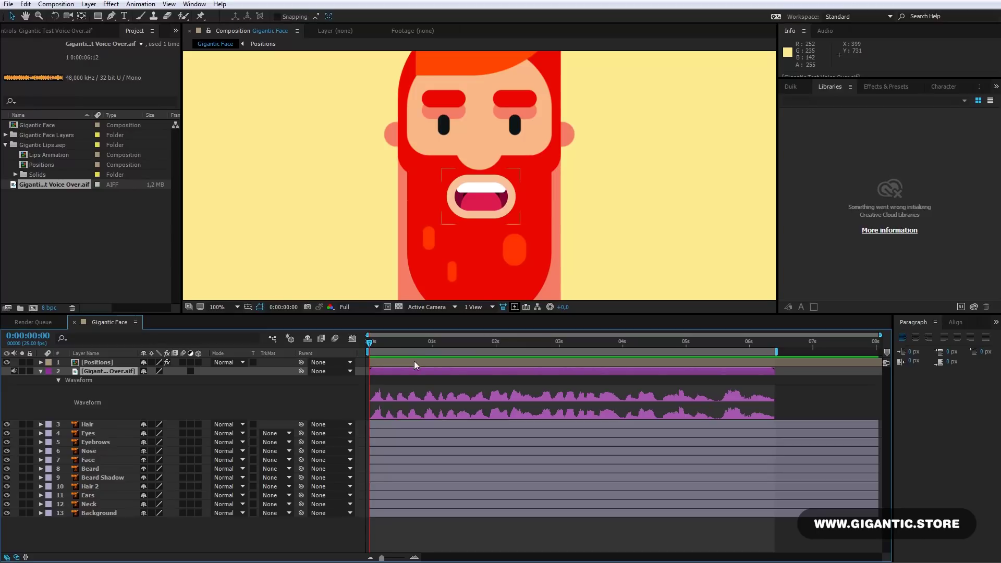
{"action": "left_click", "coordinate": [48, 362]}
{"action": "left_click", "coordinate": [73, 341]}
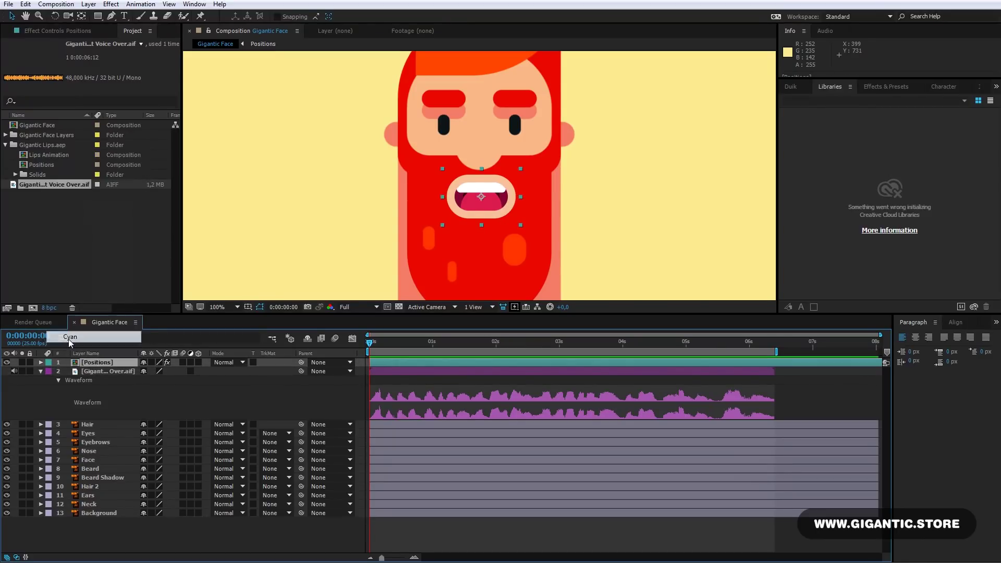
{"action": "left_click", "coordinate": [409, 531]}
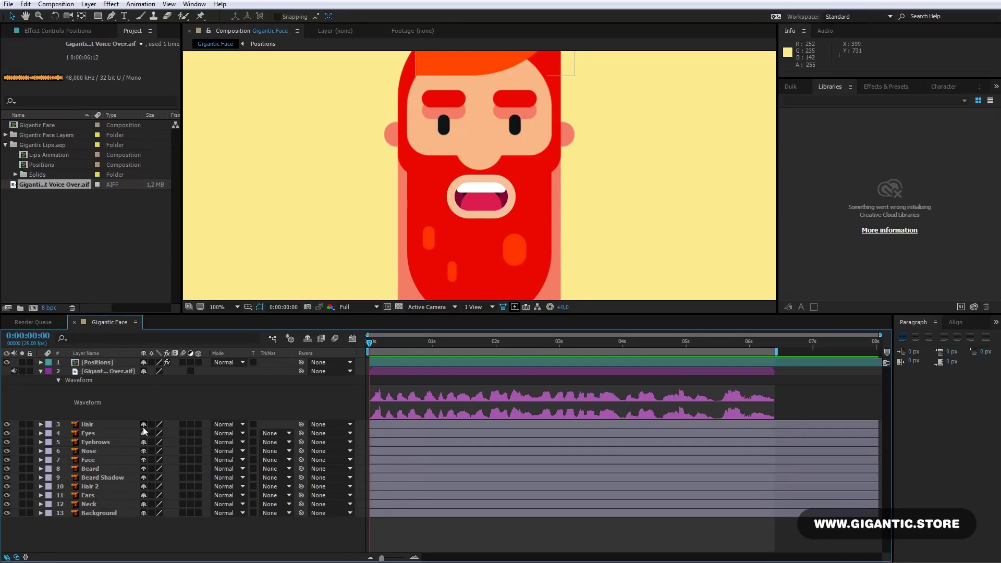
Mark all layers from Hair through Background as shy and hide the shy layers in the timeline
{"action": "left_click_drag", "start_coordinate": [143, 424], "coordinate": [144, 516]}
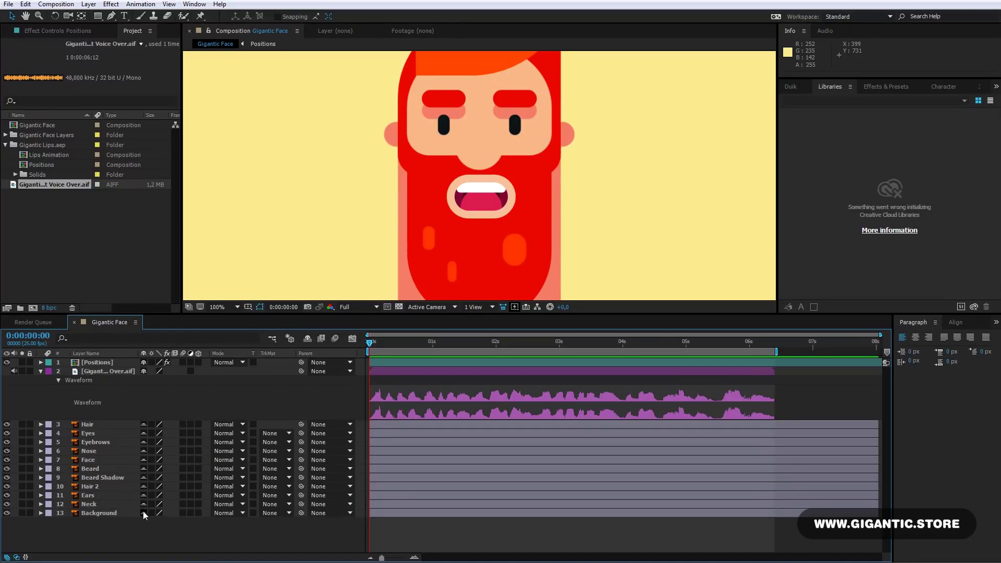
{"action": "left_click", "coordinate": [306, 338]}
{"action": "left_click", "coordinate": [307, 339]}
{"action": "left_click", "coordinate": [308, 339]}
{"action": "left_click", "coordinate": [308, 340]}
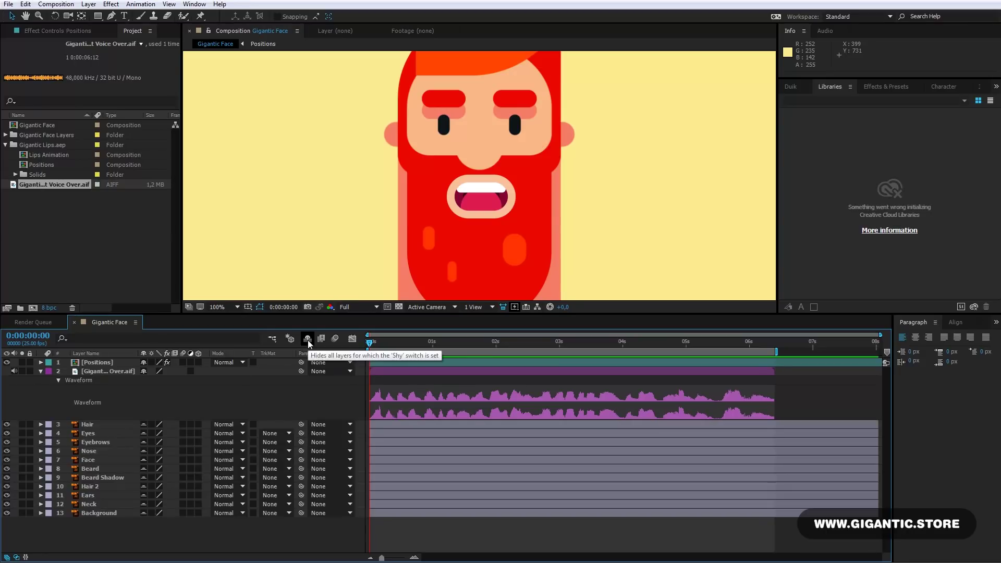
{"action": "left_click", "coordinate": [309, 341]}
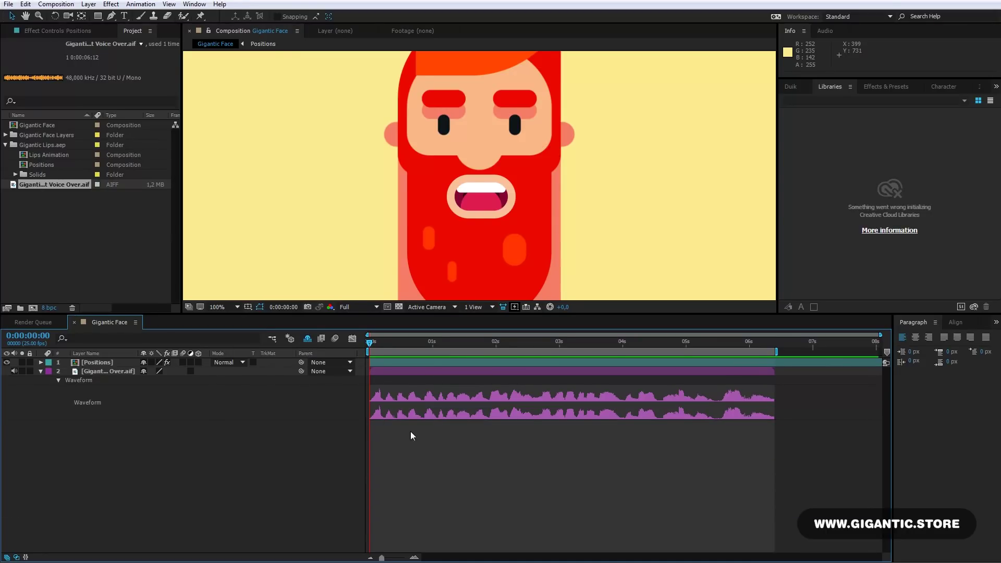
Preview the voice-over and add layer markers to it at the speech beats, up to 0:00:01:15
{"action": "key", "text": "space"}
{"action": "left_click", "coordinate": [411, 369]}
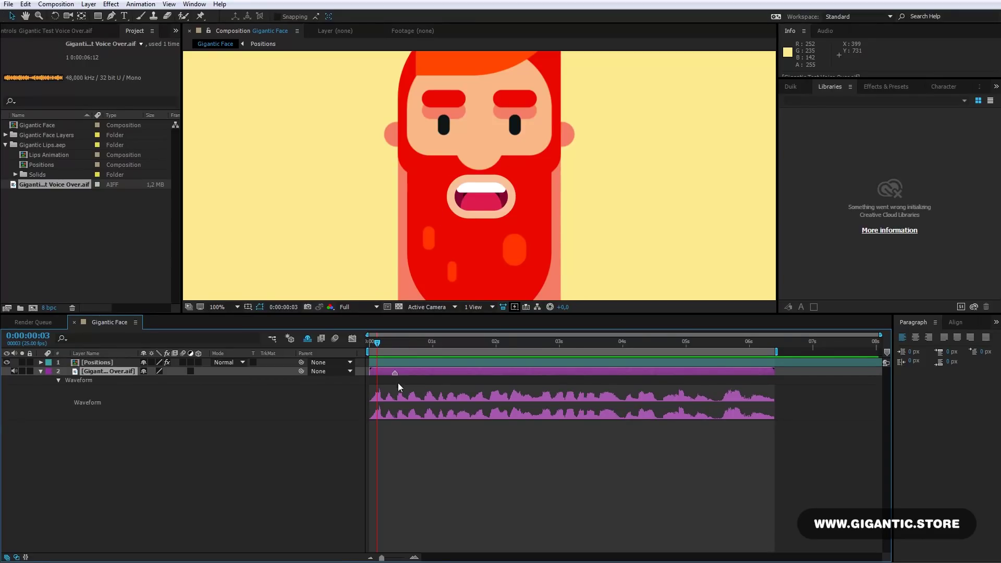
{"action": "left_click", "coordinate": [405, 342]}
{"action": "key", "text": "KP_Multiply"}
{"action": "left_click", "coordinate": [450, 343]}
{"action": "left_click", "coordinate": [470, 342]}
{"action": "key", "text": "KP_Multiply"}
Try labelling the voice-over marker at 0:00:00:15 with the comment "Gigantic", then remove the comment
{"action": "left_click", "coordinate": [408, 344]}
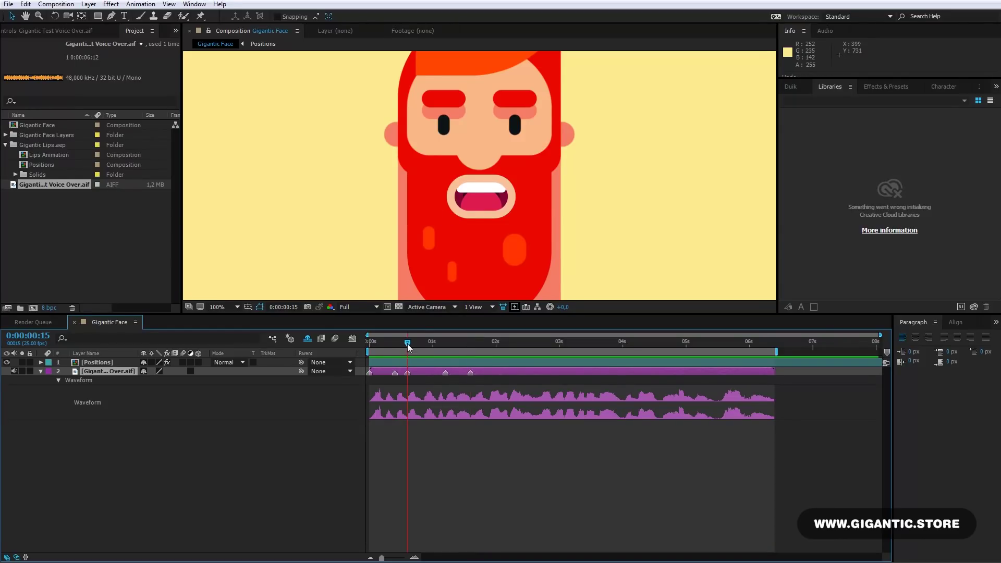
{"action": "double_click", "coordinate": [407, 373]}
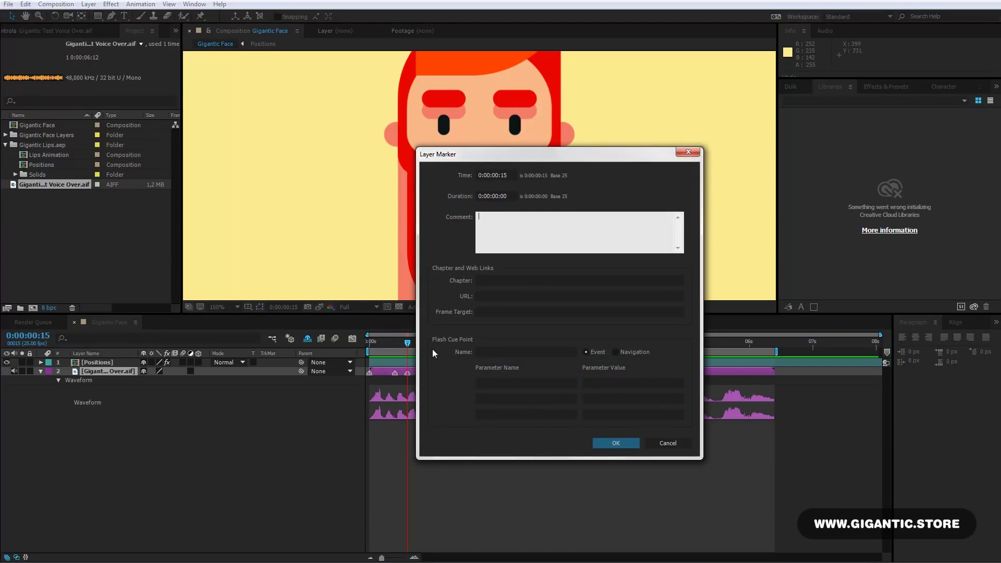
{"action": "type", "text": "Gigantic"}
{"action": "left_click", "coordinate": [617, 442]}
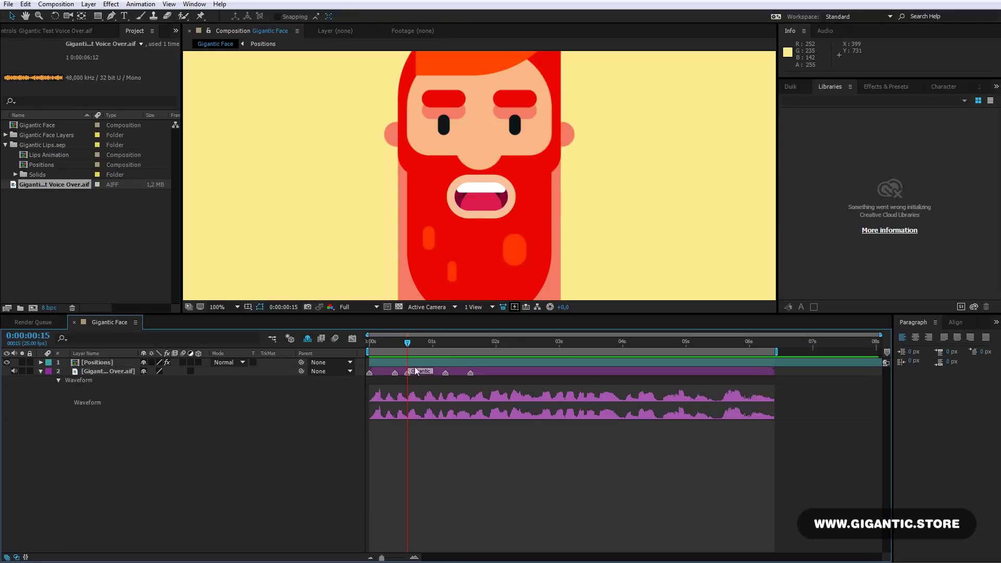
{"action": "left_click", "coordinate": [425, 386]}
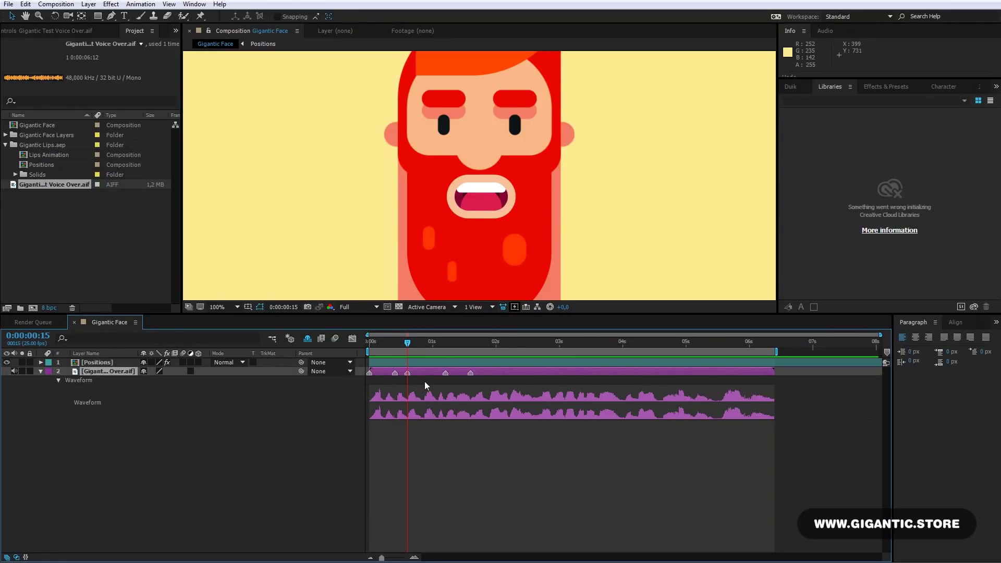
Preview the voice-over from the marker at 0:00:01:15 and move the current time to 0:00:01:22
{"action": "left_click", "coordinate": [470, 343]}
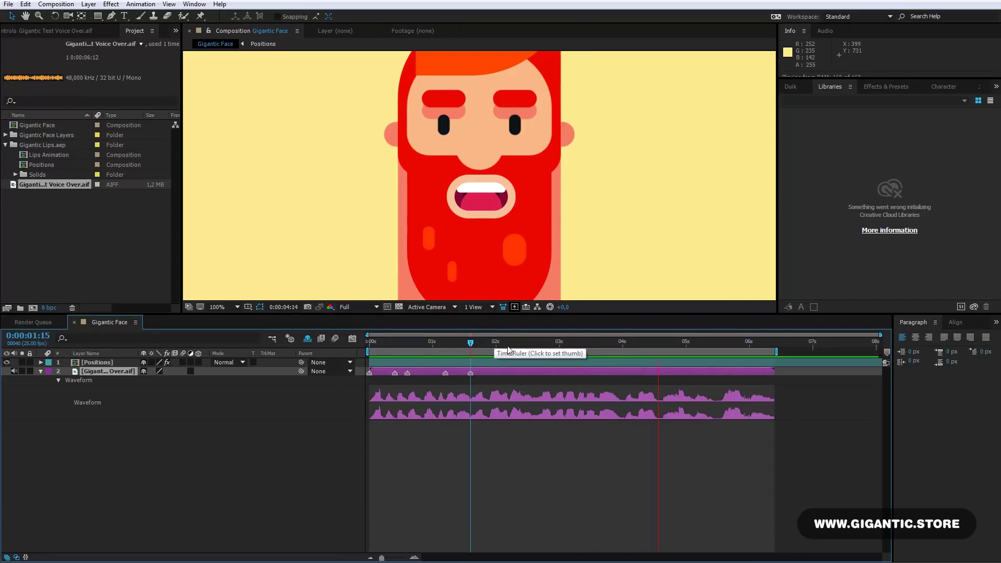
{"action": "mouse_move", "coordinate": [471, 345]}
{"action": "left_mouse_down"}
{"action": "mouse_move", "coordinate": [548, 346]}
{"action": "mouse_move", "coordinate": [489, 348]}
{"action": "left_mouse_up"}
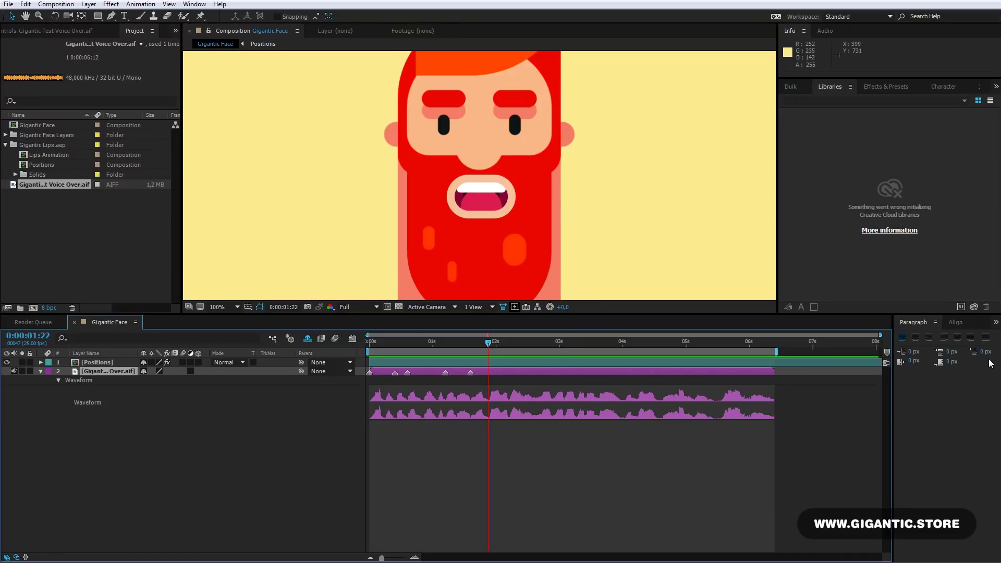
Mark the voice-over's speech beats from 0:00:01:22 through 0:00:02:15 and just past it, previewing the audio up to 0:00:03:10
{"action": "key", "text": "KP_Multiply"}
{"action": "left_click", "coordinate": [509, 342]}
{"action": "key", "text": "KP_Multiply"}
{"action": "left_click", "coordinate": [533, 343]}
{"action": "key", "text": "space"}
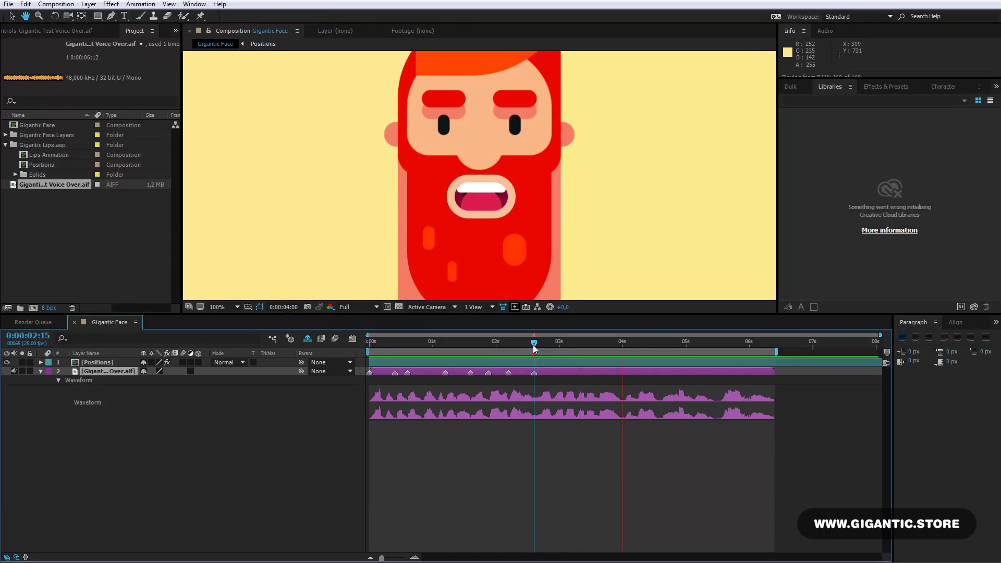
{"action": "left_click_drag", "start_coordinate": [540, 344], "coordinate": [584, 347]}
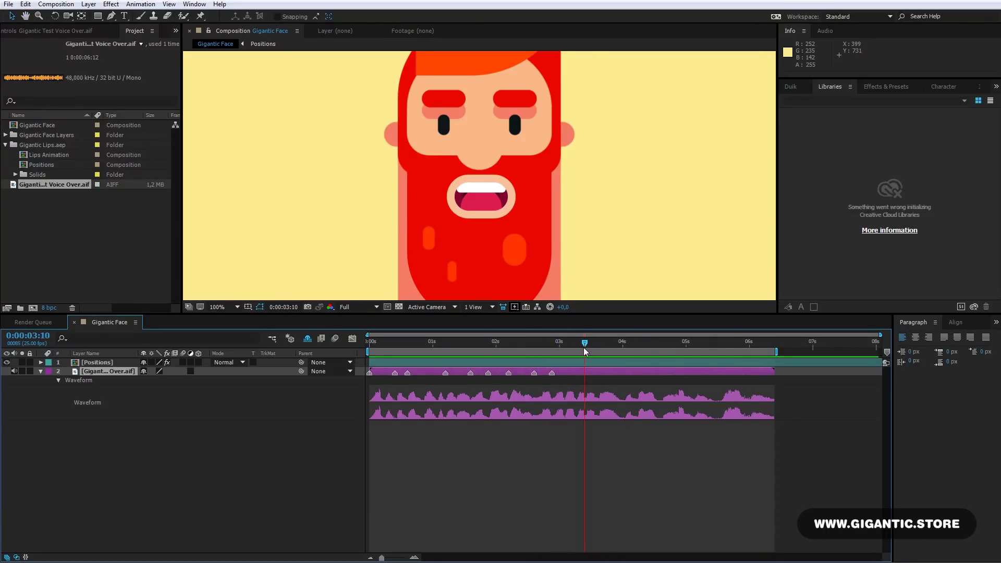
Add layer markers to the remaining speech beats of the voice-over, from 0:00:03:10 to 0:00:06:10
{"action": "key", "text": "Page_Down"}
{"action": "key", "text": "Page_Down"}
{"action": "key", "text": "KP_Multiply"}
{"action": "key", "text": "Page_Down"}
{"action": "left_click_drag", "start_coordinate": [637, 340], "coordinate": [665, 342]}
{"action": "left_click_drag", "start_coordinate": [667, 342], "coordinate": [717, 343]}
{"action": "key", "text": "KP_Multiply"}
{"action": "key", "text": "KP_Multiply"}
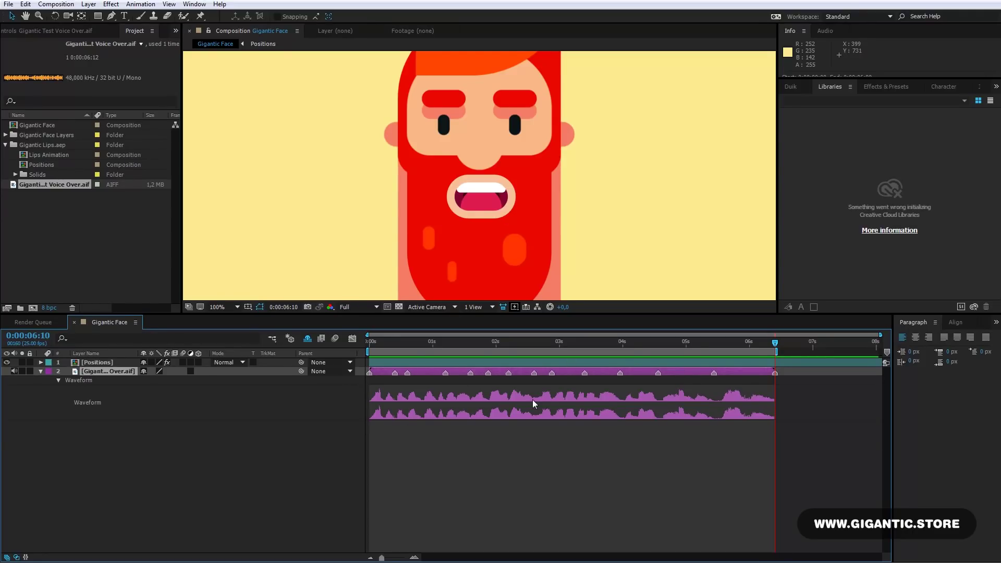
Reveal the keyframed properties of the Positions layer and set its Slider to 176,98 at 0:00:00:00 for a closed mouth
{"action": "left_click", "coordinate": [373, 343]}
{"action": "left_click", "coordinate": [379, 364]}
{"action": "key", "text": "u"}
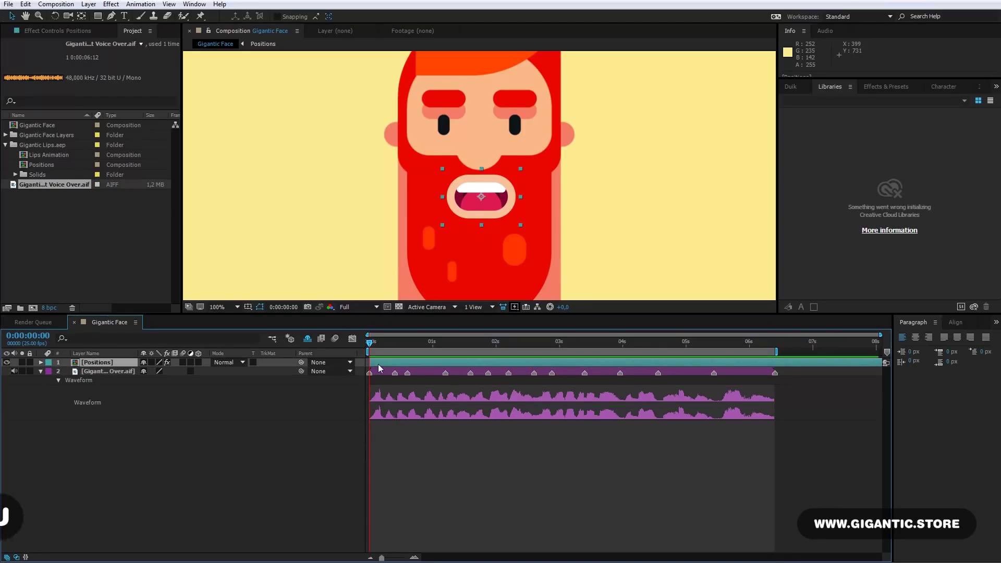
{"action": "left_click", "coordinate": [384, 342]}
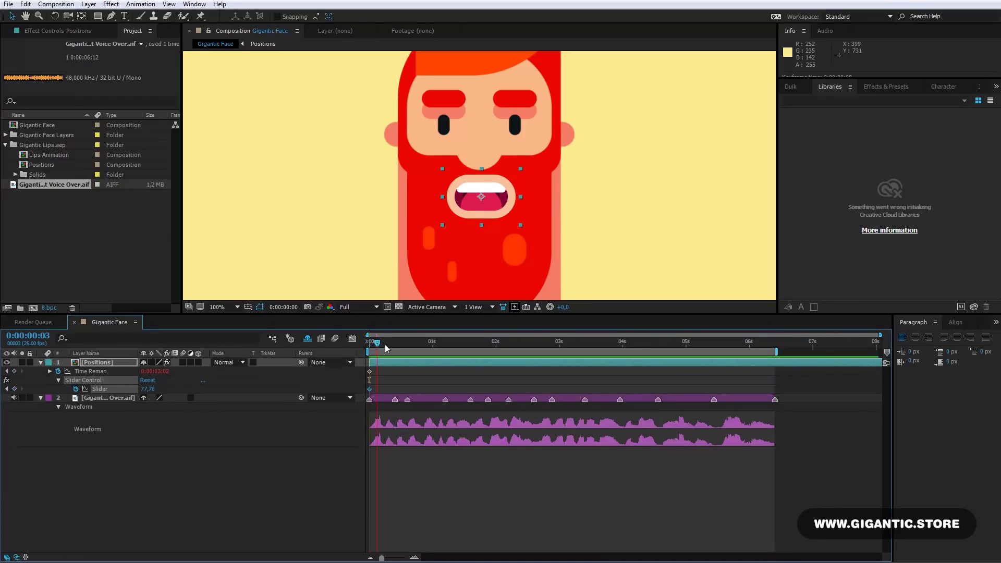
{"action": "left_click", "coordinate": [370, 389]}
{"action": "left_click", "coordinate": [370, 343]}
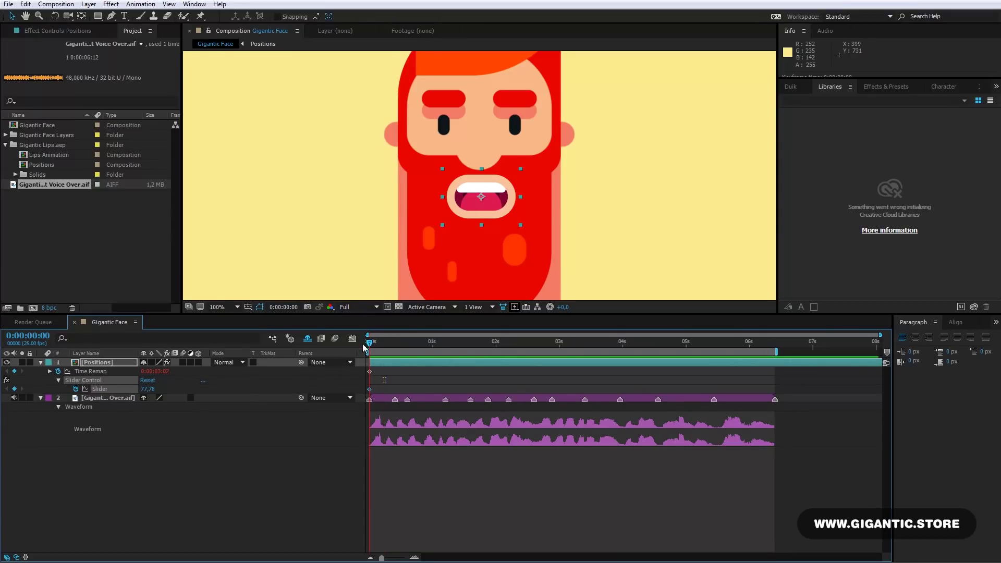
{"action": "left_click", "coordinate": [57, 31]}
{"action": "left_click_drag", "start_coordinate": [80, 77], "coordinate": [145, 76]}
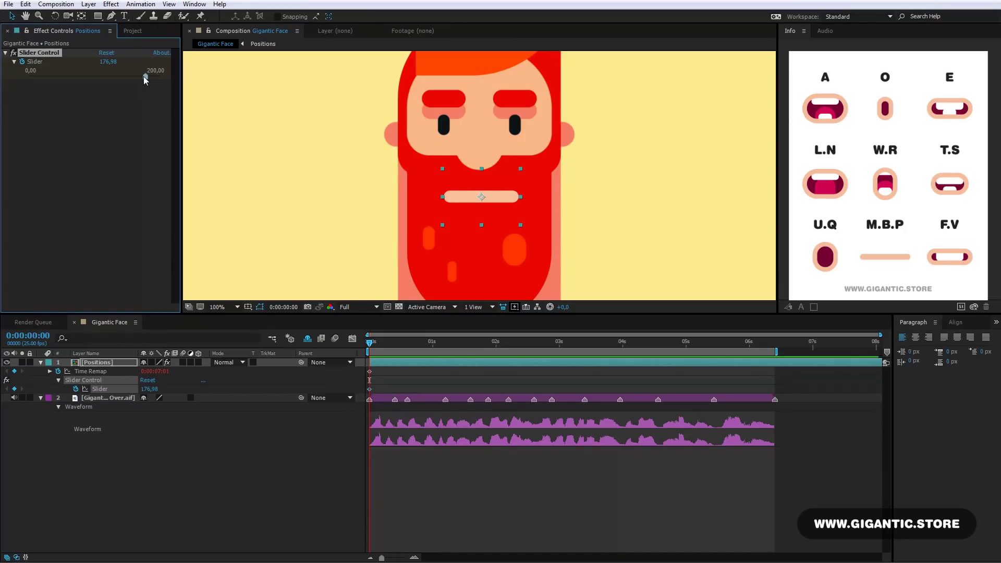
Key the Positions Slider to 98,41 at 0:00:00:05 and nudge the mouth slightly down and to the left on the face
{"action": "left_click_drag", "start_coordinate": [370, 343], "coordinate": [386, 346]}
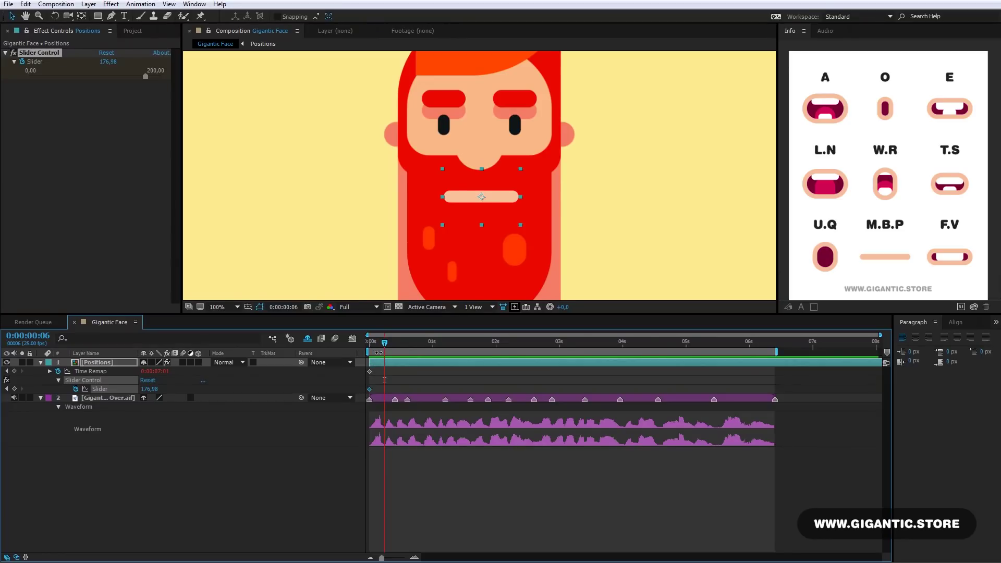
{"action": "left_click", "coordinate": [382, 343]}
{"action": "left_click_drag", "start_coordinate": [145, 76], "coordinate": [93, 77]}
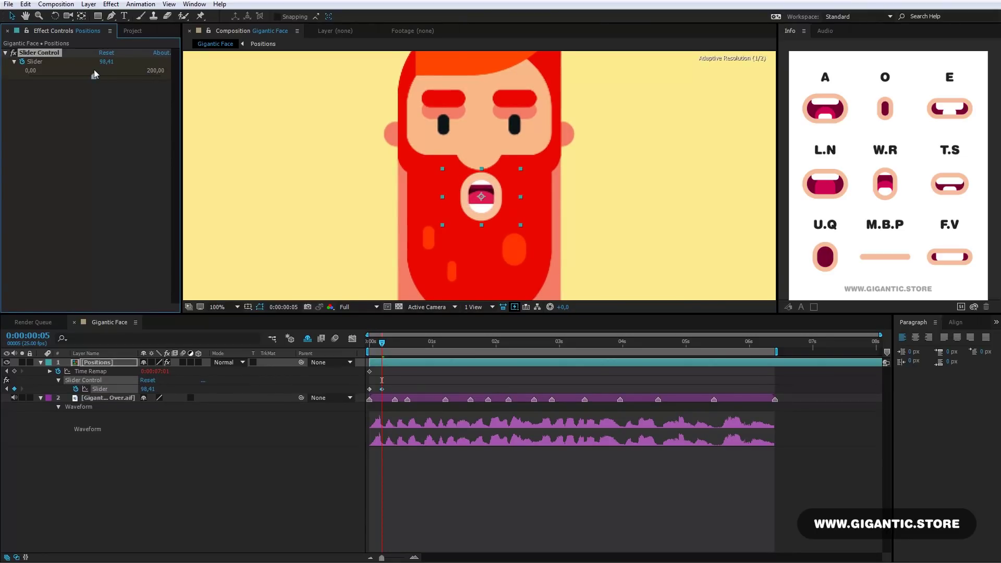
{"action": "left_click_drag", "start_coordinate": [489, 204], "coordinate": [487, 208]}
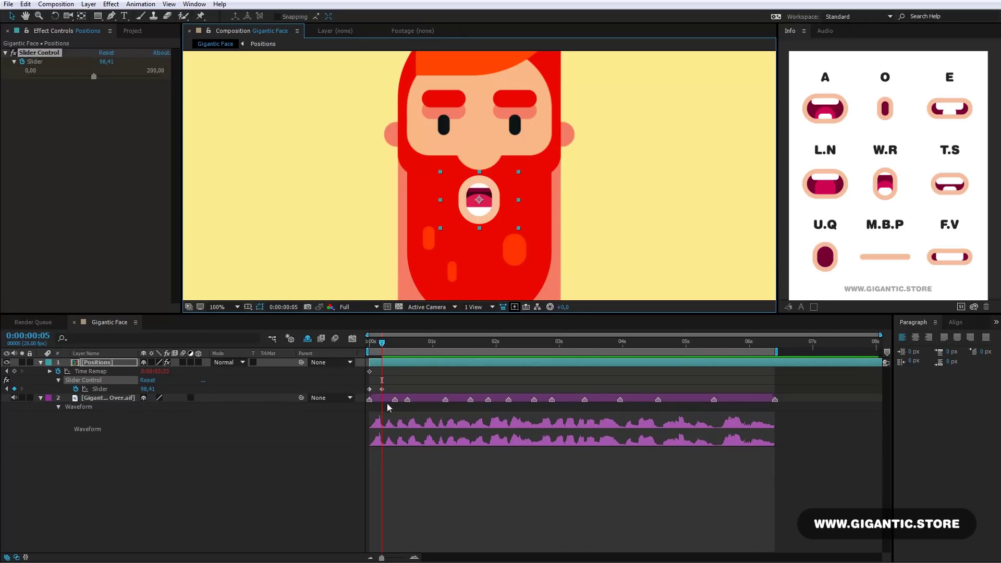
Key the mouth Slider to 120,63 at 0:00:00:13 and to 0,00 at 0:00:00:23
{"action": "left_click", "coordinate": [402, 342]}
{"action": "left_click_drag", "start_coordinate": [94, 77], "coordinate": [108, 75]}
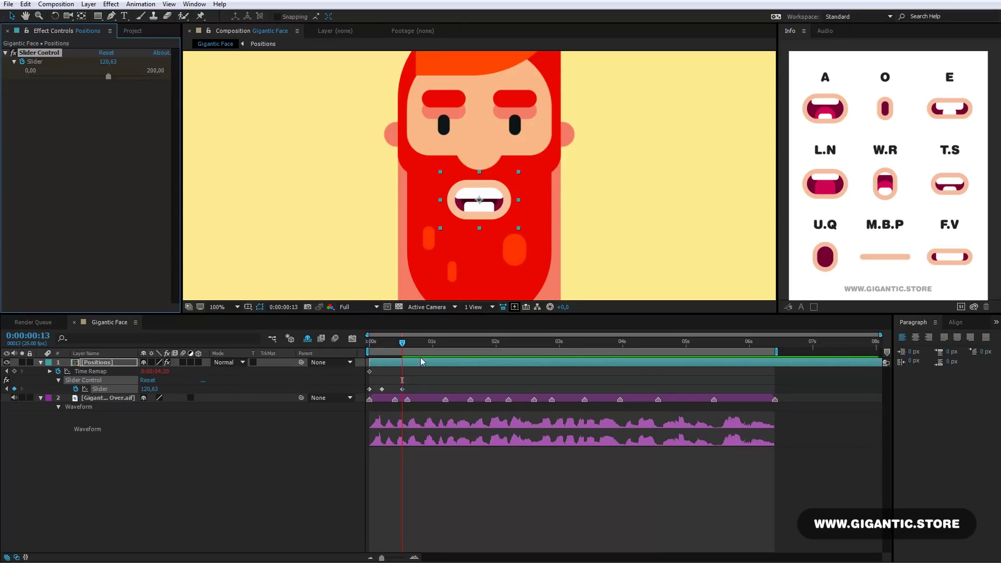
{"action": "left_click", "coordinate": [428, 343]}
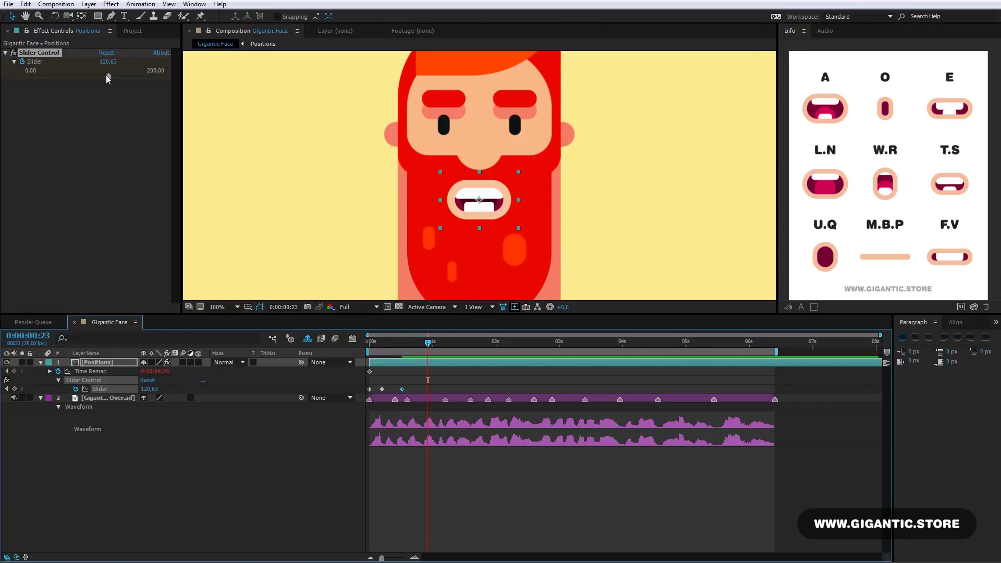
{"action": "left_click_drag", "start_coordinate": [105, 75], "coordinate": [25, 74]}
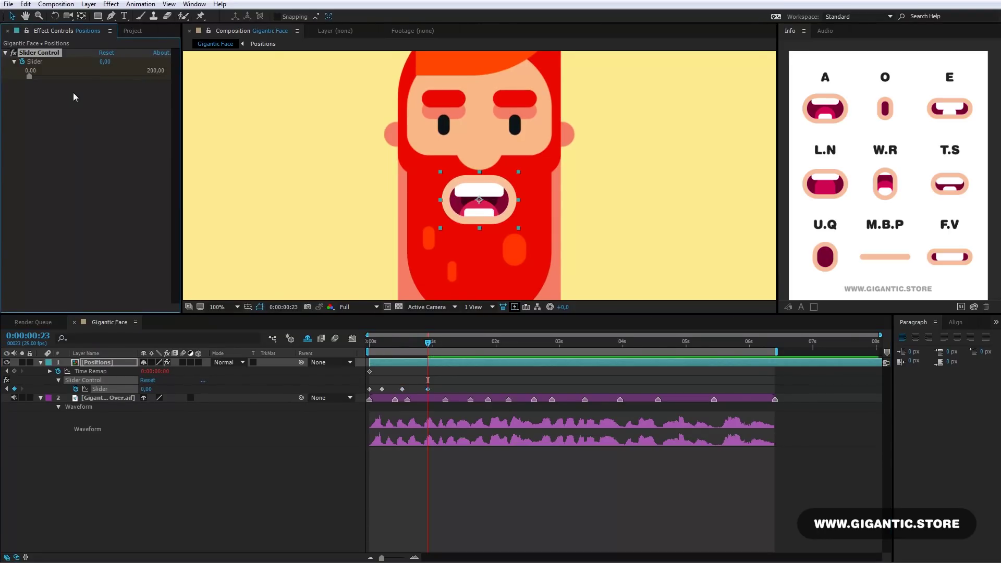
Key the mouth Slider to 78,57 at 0:00:01:10
{"action": "left_click", "coordinate": [462, 343]}
{"action": "left_click_drag", "start_coordinate": [462, 345], "coordinate": [458, 344]}
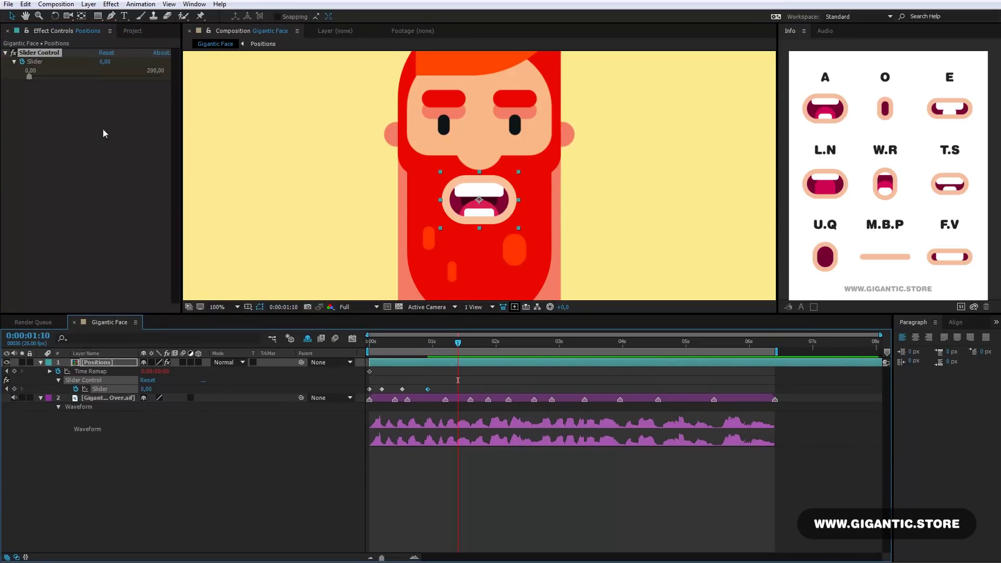
{"action": "left_click_drag", "start_coordinate": [28, 80], "coordinate": [80, 76]}
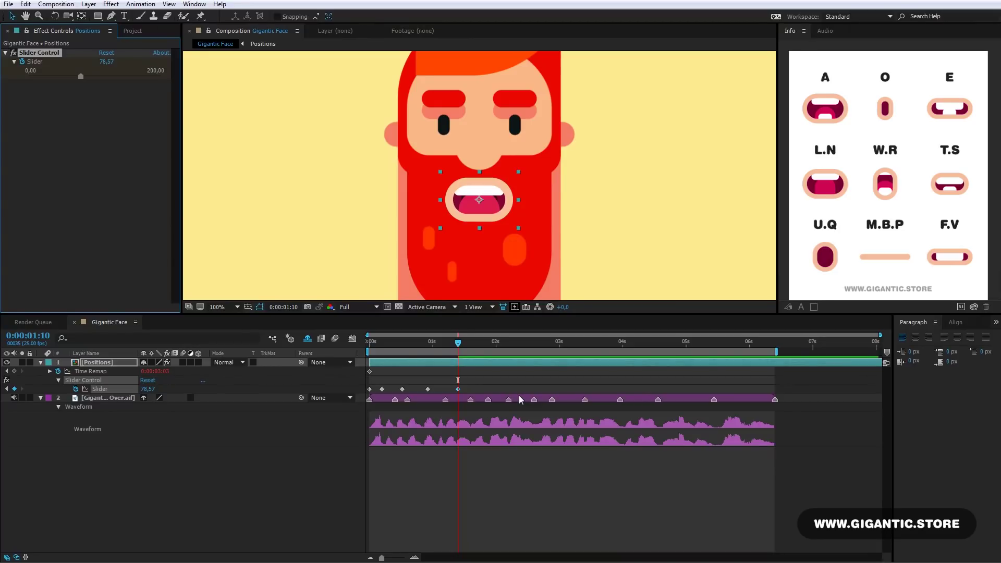
Copy the Slider keyframe at 0:00:00:05 and paste it at 0:00:01:18
{"action": "left_click", "coordinate": [477, 343]}
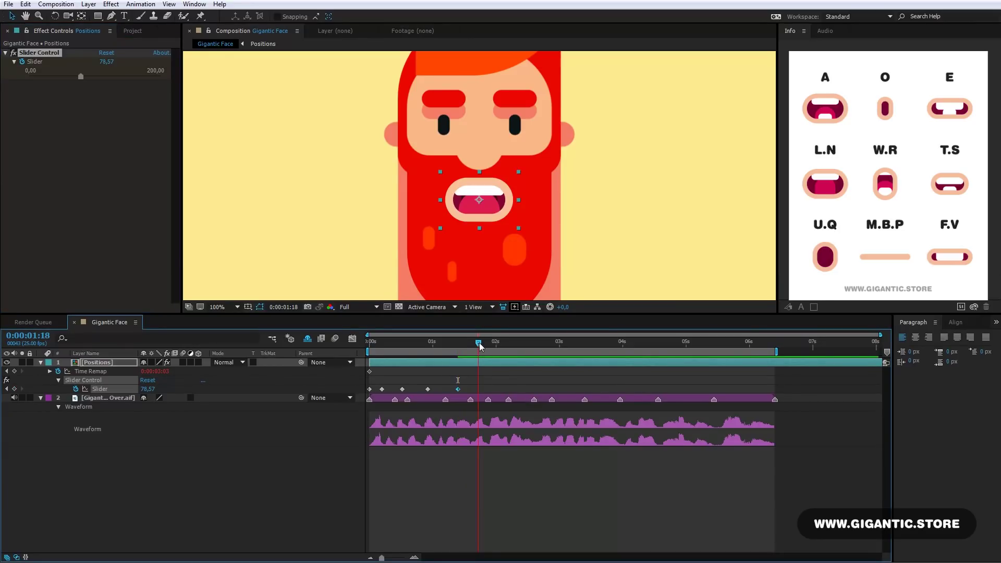
{"action": "left_click_drag", "start_coordinate": [480, 345], "coordinate": [480, 349]}
{"action": "left_click", "coordinate": [308, 339]}
{"action": "left_click", "coordinate": [382, 389]}
{"action": "mouse_move", "coordinate": [382, 393]}
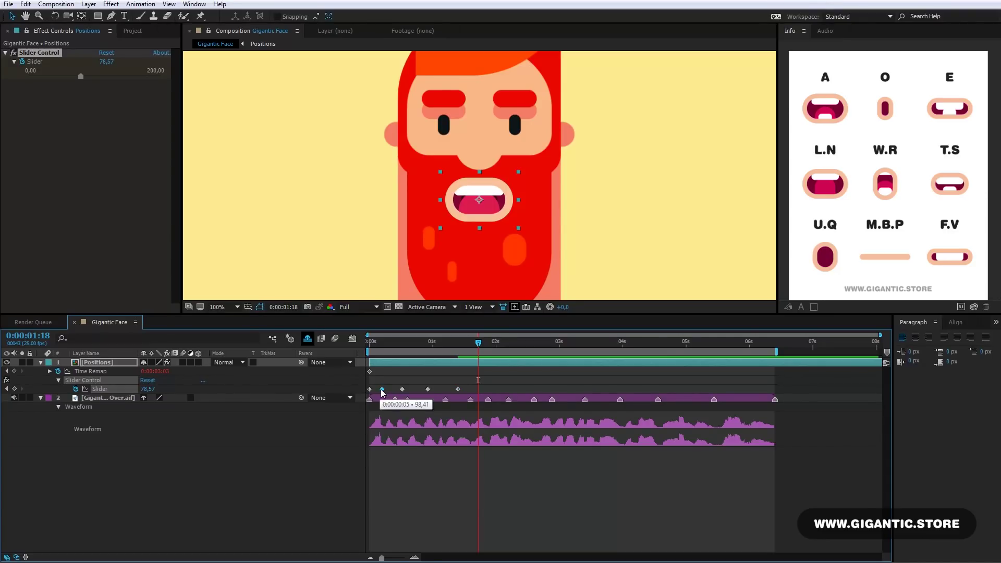
{"action": "key", "text": "ctrl+c"}
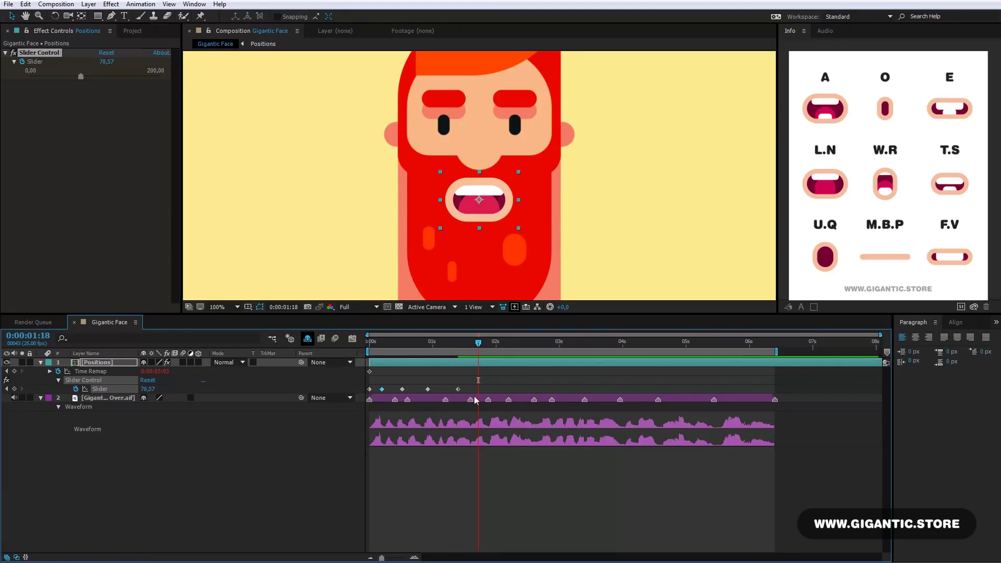
{"action": "key", "text": "ctrl+v"}
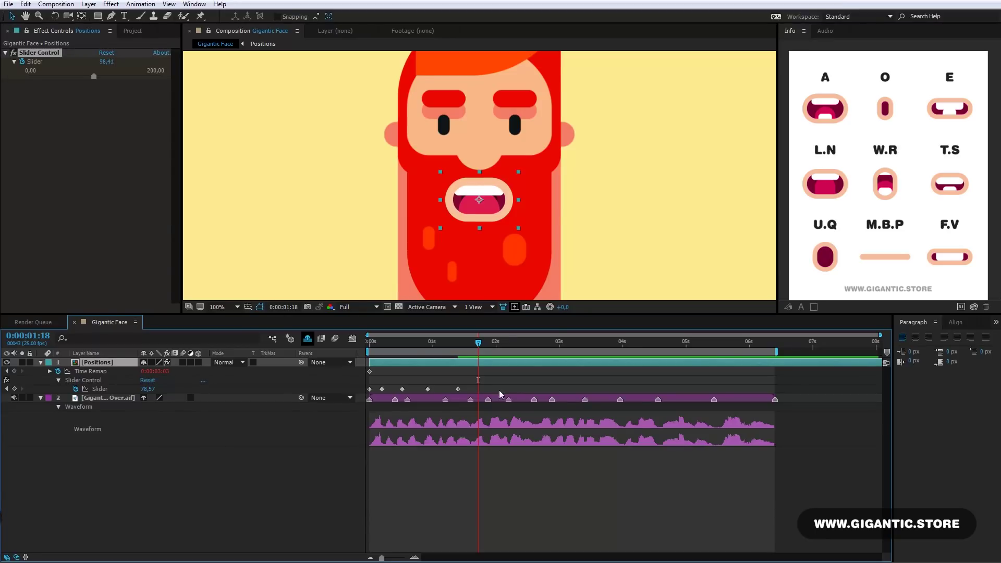
Key the mouth Slider to 121,43 at 0:00:02:01, 74,60 at 0:00:02:10 and 23,02 at 0:00:02:18
{"action": "left_click", "coordinate": [498, 346]}
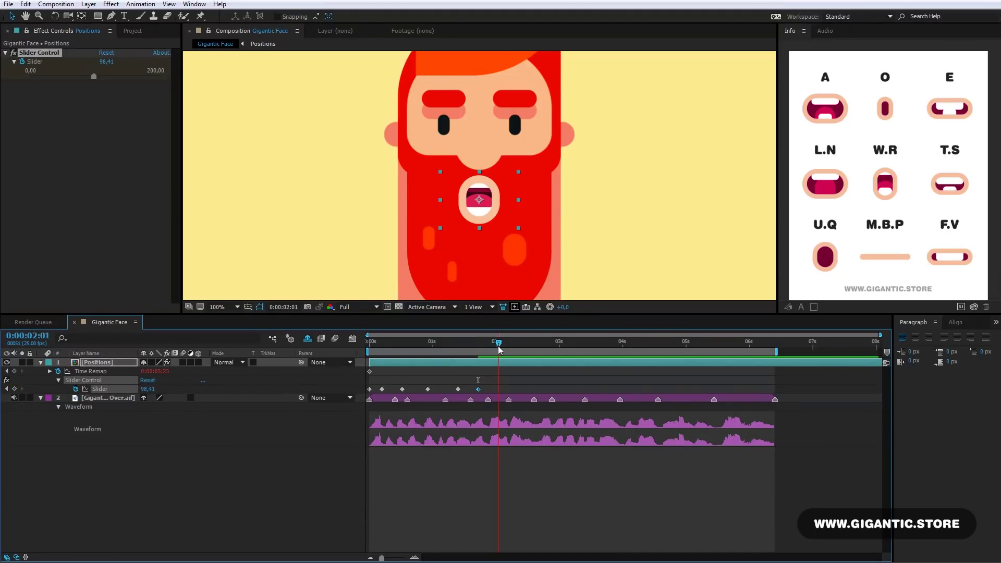
{"action": "mouse_move", "coordinate": [94, 77]}
{"action": "left_mouse_down"}
{"action": "mouse_move", "coordinate": [129, 76]}
{"action": "mouse_move", "coordinate": [109, 77]}
{"action": "left_mouse_up"}
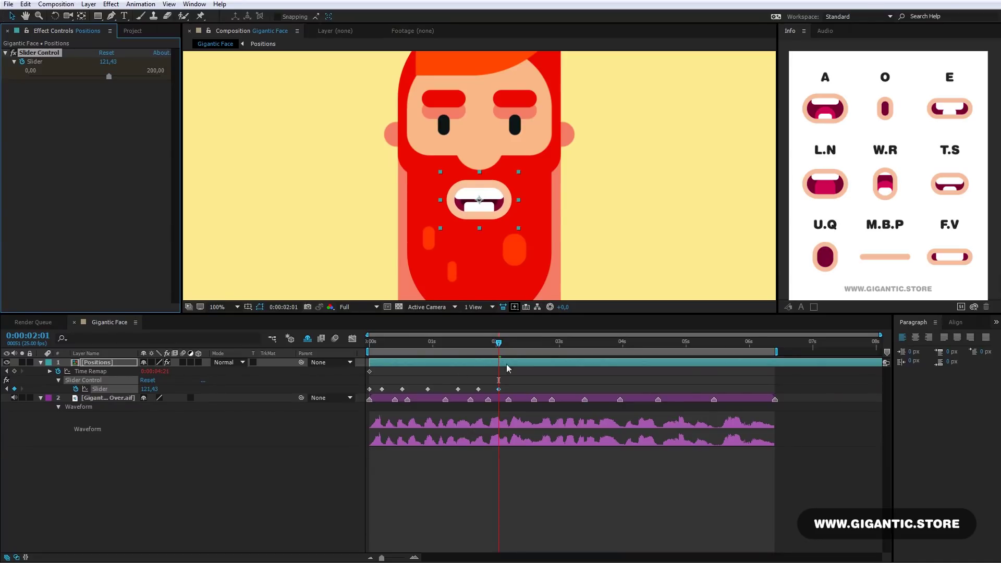
{"action": "left_click", "coordinate": [521, 344]}
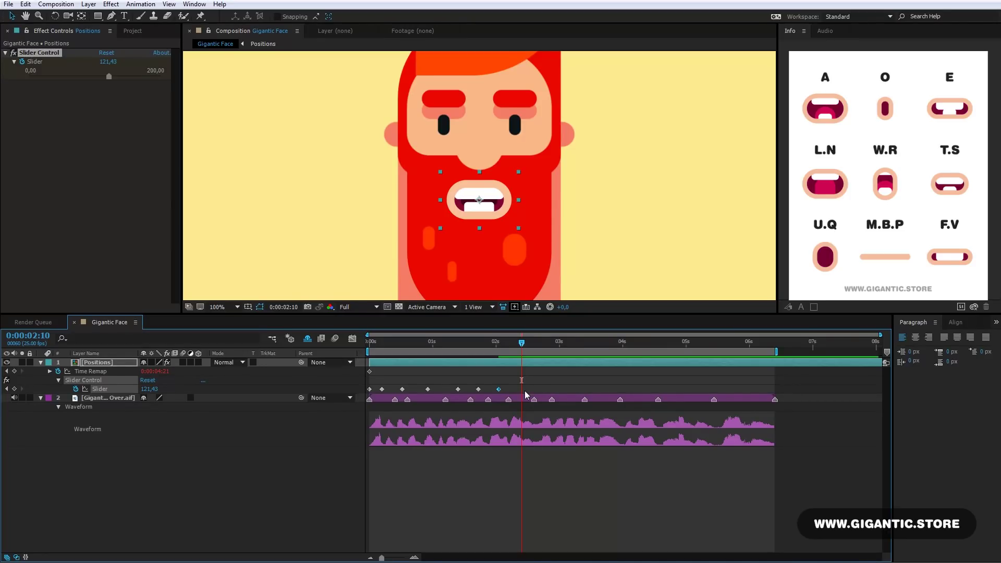
{"action": "left_click_drag", "start_coordinate": [108, 76], "coordinate": [78, 73]}
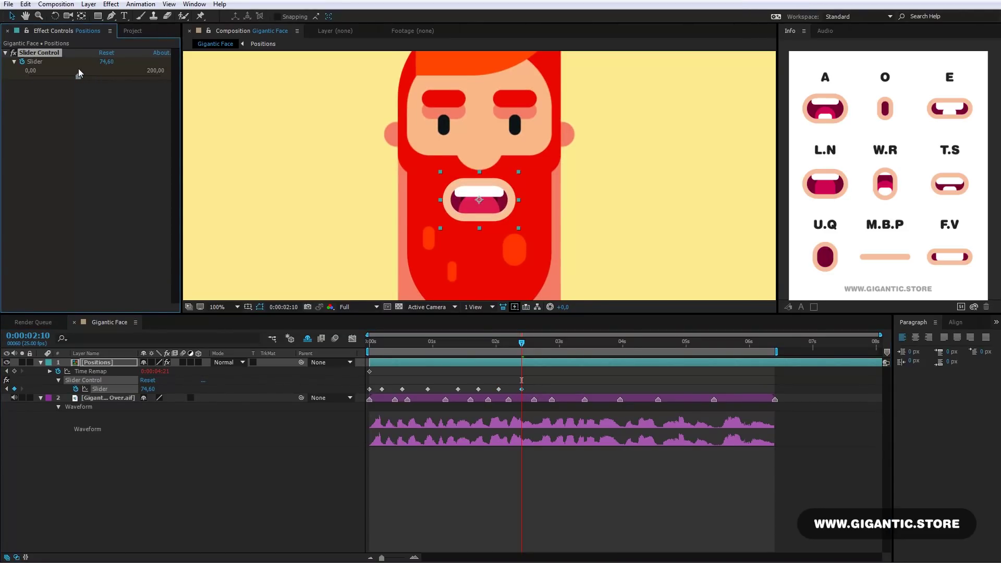
{"action": "left_click", "coordinate": [543, 344]}
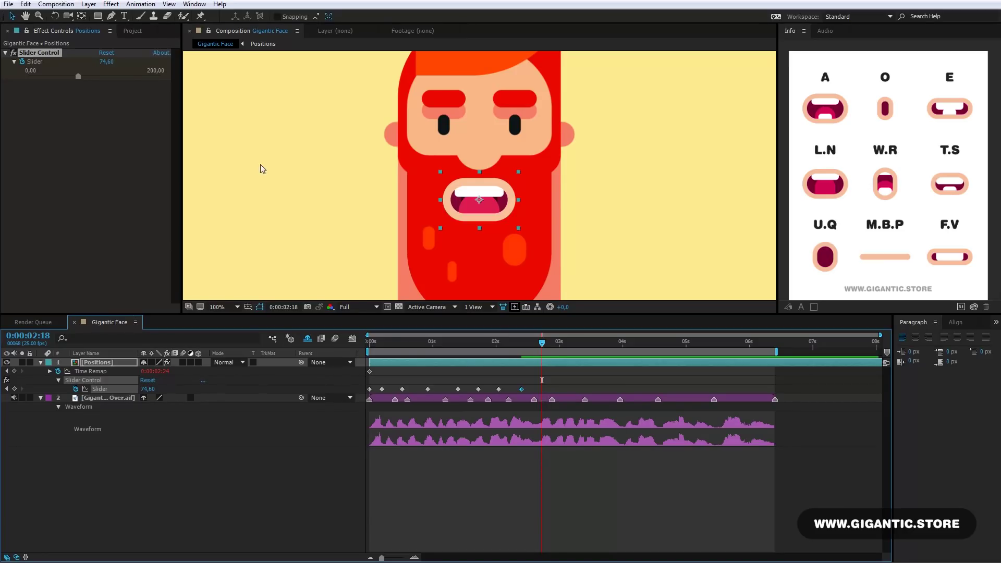
{"action": "left_click_drag", "start_coordinate": [78, 77], "coordinate": [44, 77]}
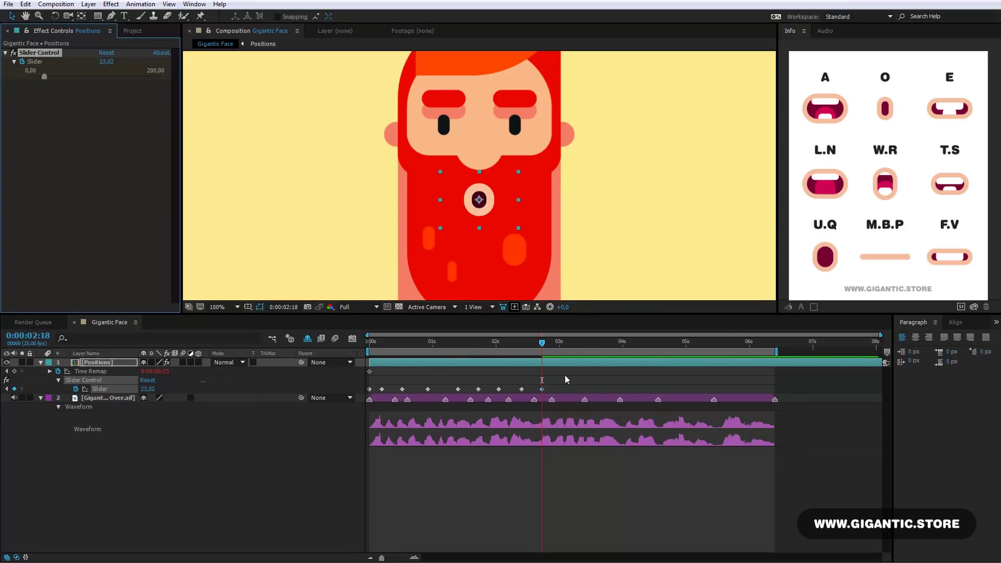
Key the mouth Slider to 101,59 at 0:00:03:03 and move the current time to 0:00:03:13
{"action": "left_click", "coordinate": [564, 344]}
{"action": "left_click_drag", "start_coordinate": [564, 344], "coordinate": [561, 344]}
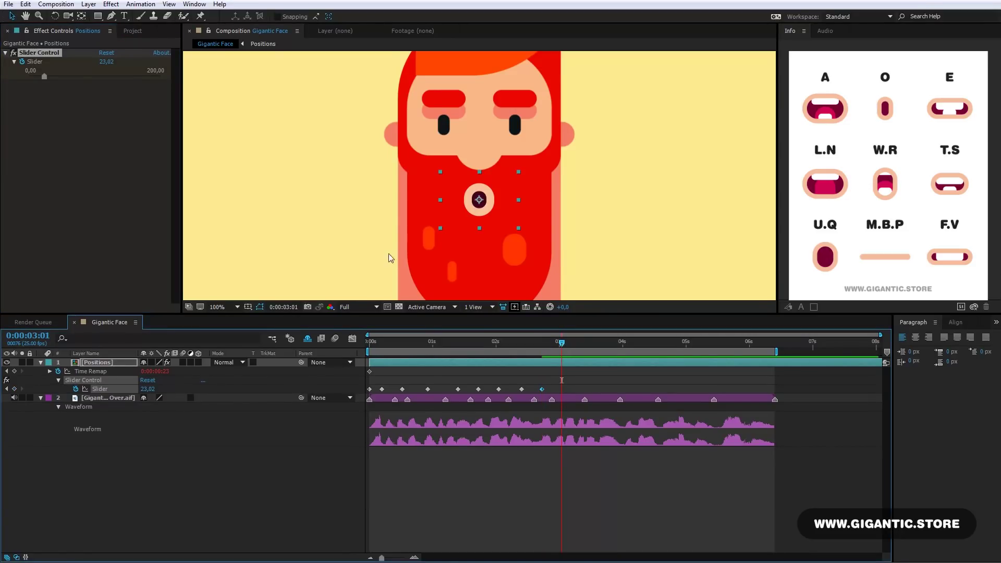
{"action": "key", "text": "Page_Down"}
{"action": "key", "text": "Page_Down"}
{"action": "left_click_drag", "start_coordinate": [48, 76], "coordinate": [95, 77]}
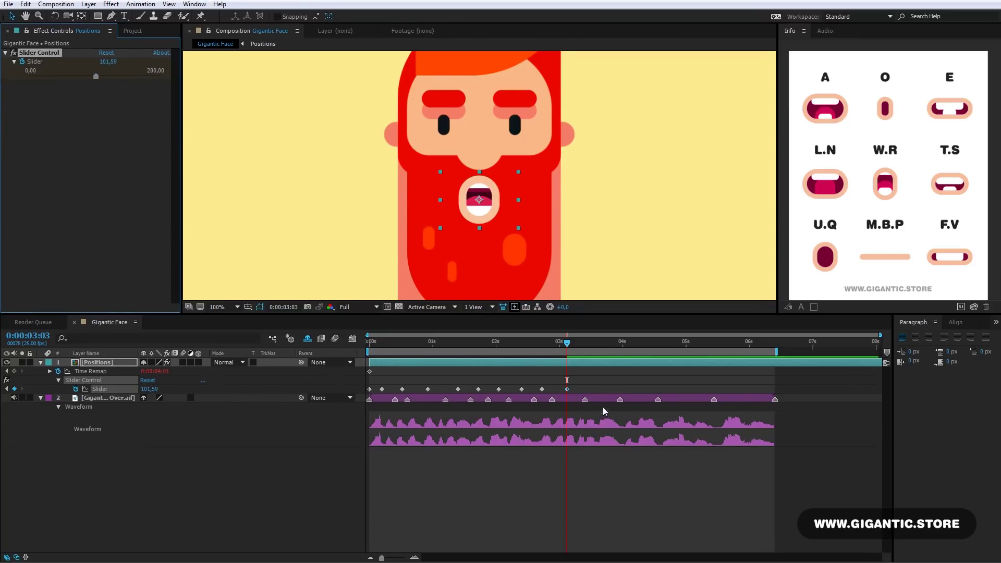
{"action": "left_click", "coordinate": [593, 344]}
{"action": "mouse_move", "coordinate": [573, 346]}
{"action": "left_mouse_down"}
{"action": "mouse_move", "coordinate": [564, 343]}
{"action": "mouse_move", "coordinate": [592, 342]}
{"action": "left_mouse_up"}
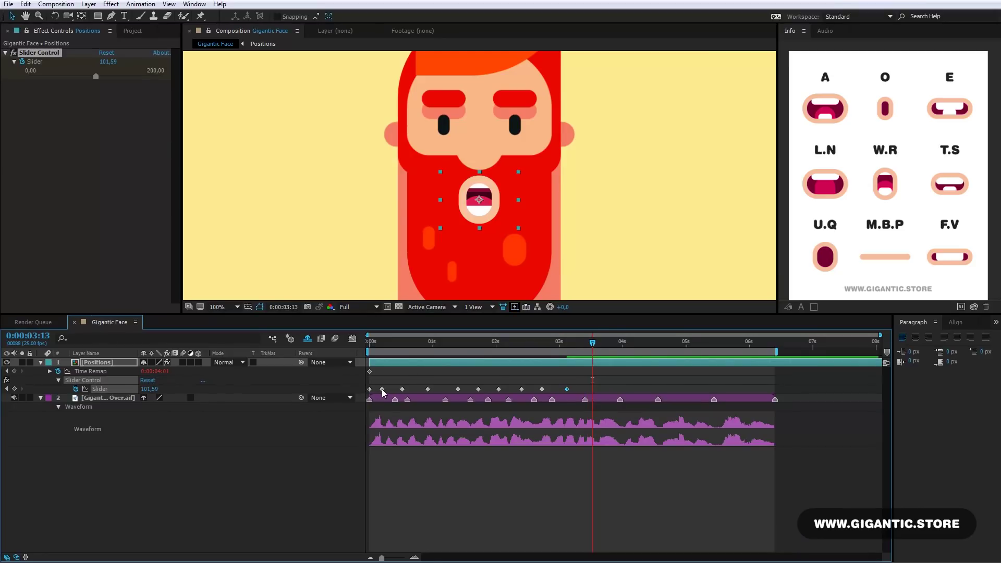
{"action": "key", "text": "ctrl+v"}
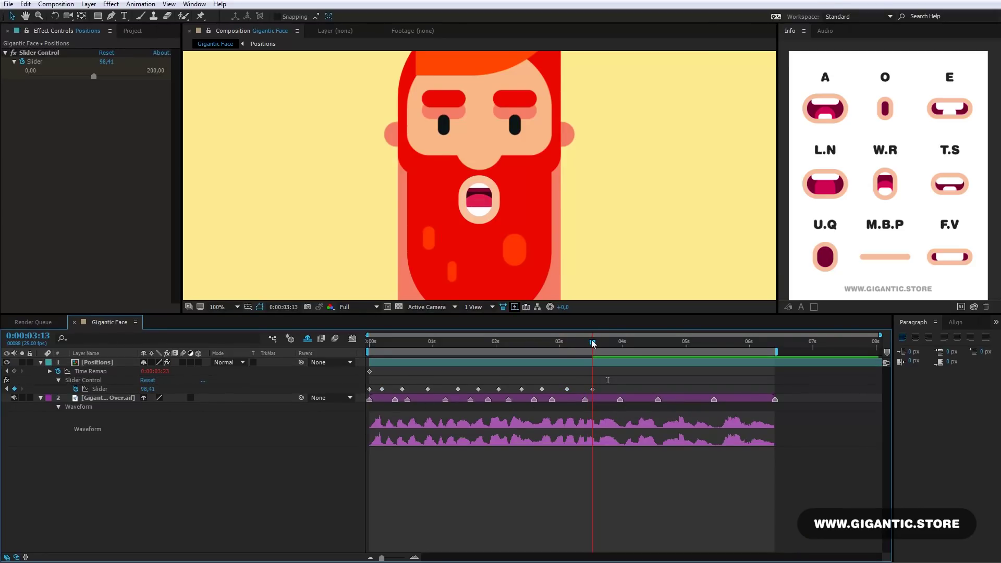
{"action": "mouse_move", "coordinate": [592, 342]}
{"action": "left_mouse_down"}
{"action": "mouse_move", "coordinate": [568, 343]}
{"action": "mouse_move", "coordinate": [592, 343]}
{"action": "left_mouse_up"}
{"action": "left_click", "coordinate": [592, 389]}
{"action": "left_click", "coordinate": [593, 389]}
{"action": "key", "text": "Delete"}
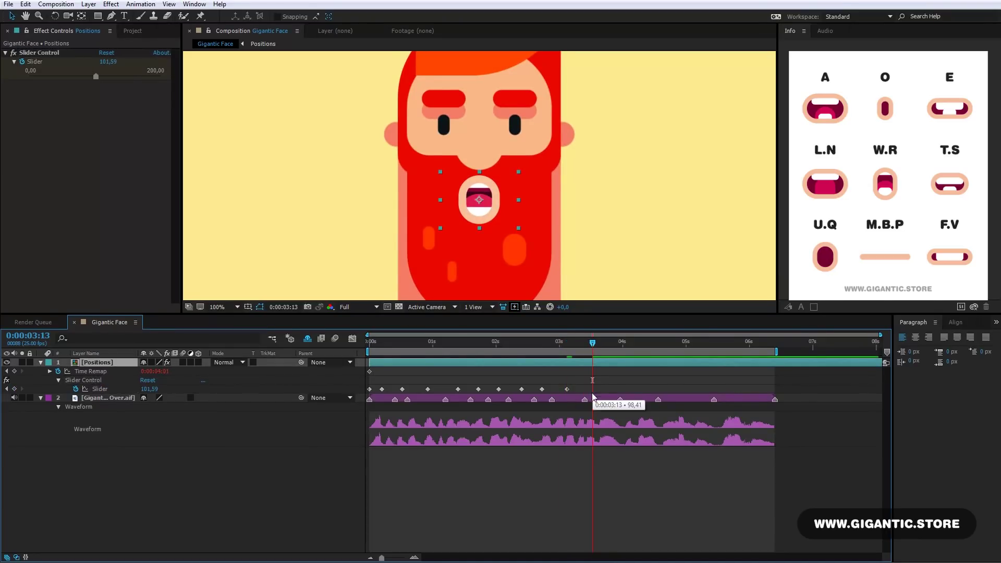
Copy the closed-mouth Slider keyframe from 0:00:00:00 to 0:00:03:13 and shift the copy slightly later
{"action": "left_click", "coordinate": [369, 388]}
{"action": "key", "text": "ctrl+c"}
{"action": "key", "text": "ctrl+v"}
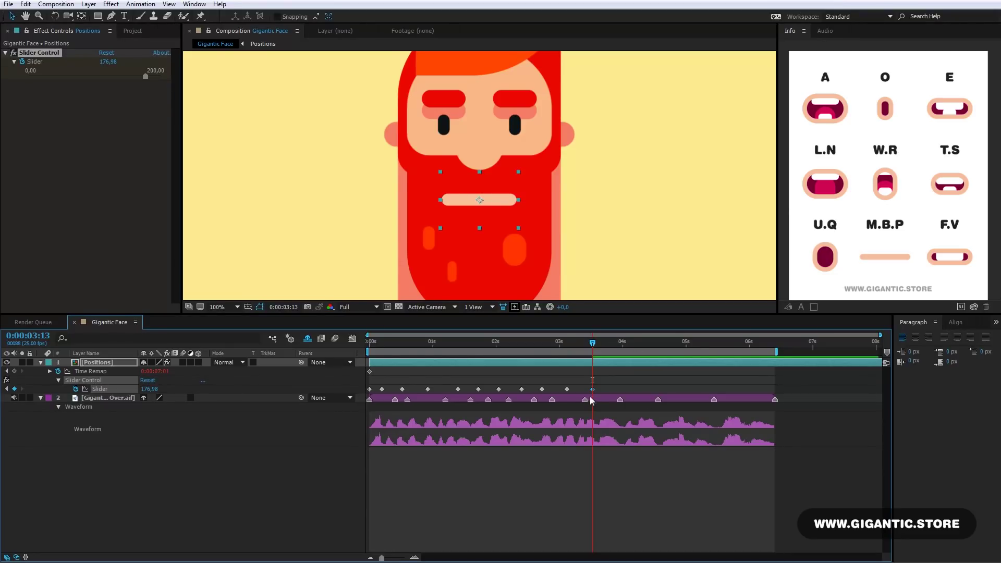
{"action": "left_click_drag", "start_coordinate": [592, 390], "coordinate": [595, 390]}
Add a Slider keyframe just before the four-second mark and key the Slider to 0,00 at 0:00:04:07
{"action": "left_click_drag", "start_coordinate": [592, 343], "coordinate": [613, 342]}
{"action": "left_click_drag", "start_coordinate": [625, 345], "coordinate": [641, 345]}
{"action": "left_click_drag", "start_coordinate": [146, 79], "coordinate": [18, 79]}
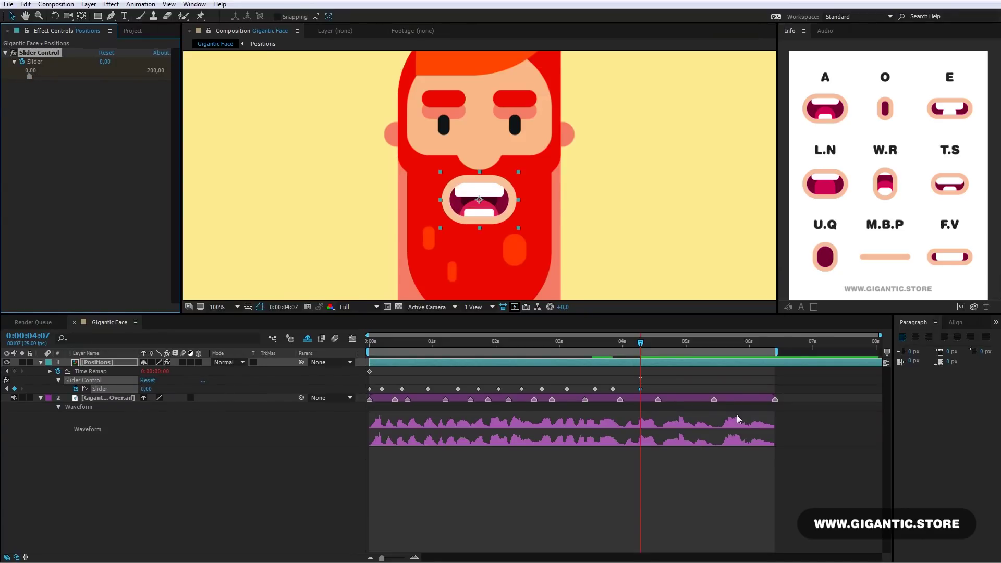
Key the Slider to 76,98 slightly after 0:00:04:18 and paste the copied closed-mouth keyframe at 0:00:05:04
{"action": "left_click", "coordinate": [668, 348]}
{"action": "left_click_drag", "start_coordinate": [29, 77], "coordinate": [80, 76]}
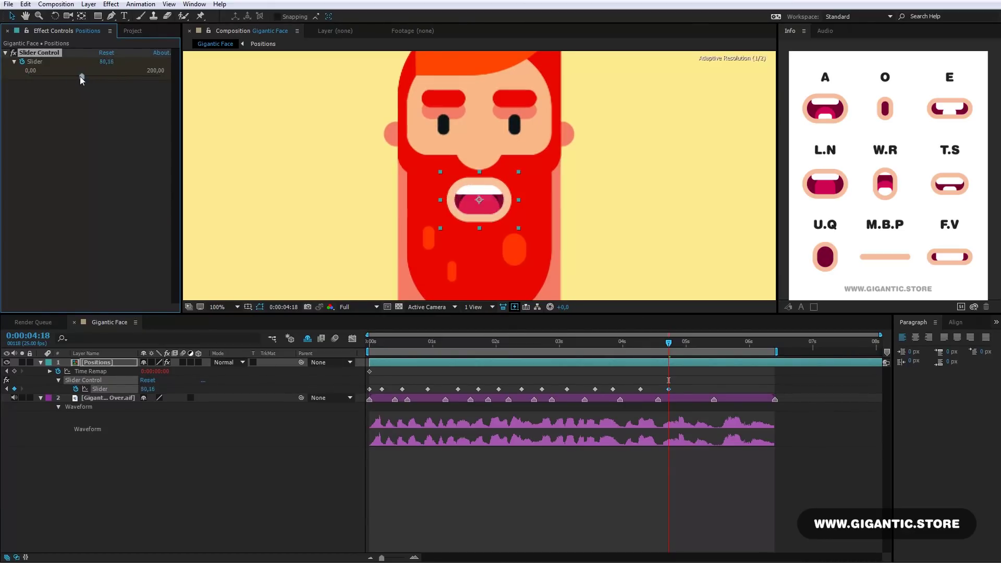
{"action": "left_click_drag", "start_coordinate": [669, 389], "coordinate": [676, 390]}
{"action": "left_click", "coordinate": [696, 347]}
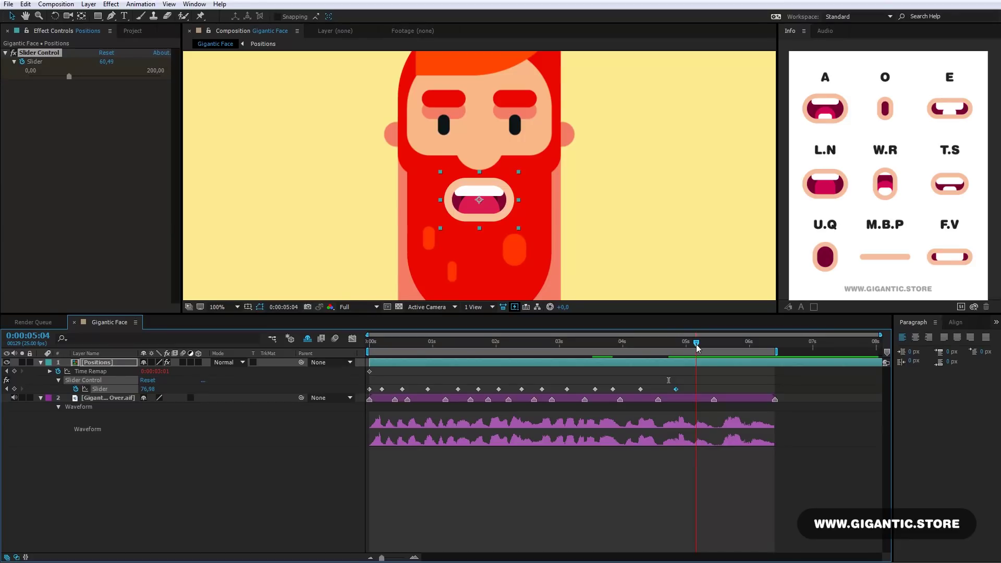
{"action": "key", "text": "ctrl+v"}
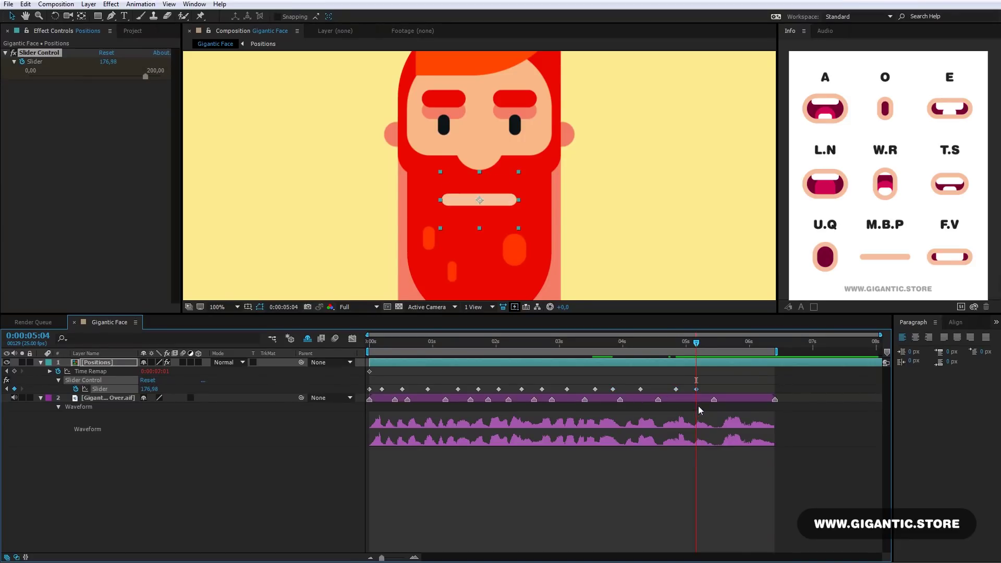
Add a Slider keyframe about four frames before 0:00:05:19 and key the Slider to 120,63 at 0:00:05:19
{"action": "left_click_drag", "start_coordinate": [696, 343], "coordinate": [721, 346]}
{"action": "left_click", "coordinate": [738, 345]}
{"action": "key", "text": "Page_Up"}
{"action": "key", "text": "Page_Up"}
{"action": "left_click_drag", "start_coordinate": [144, 76], "coordinate": [108, 72]}
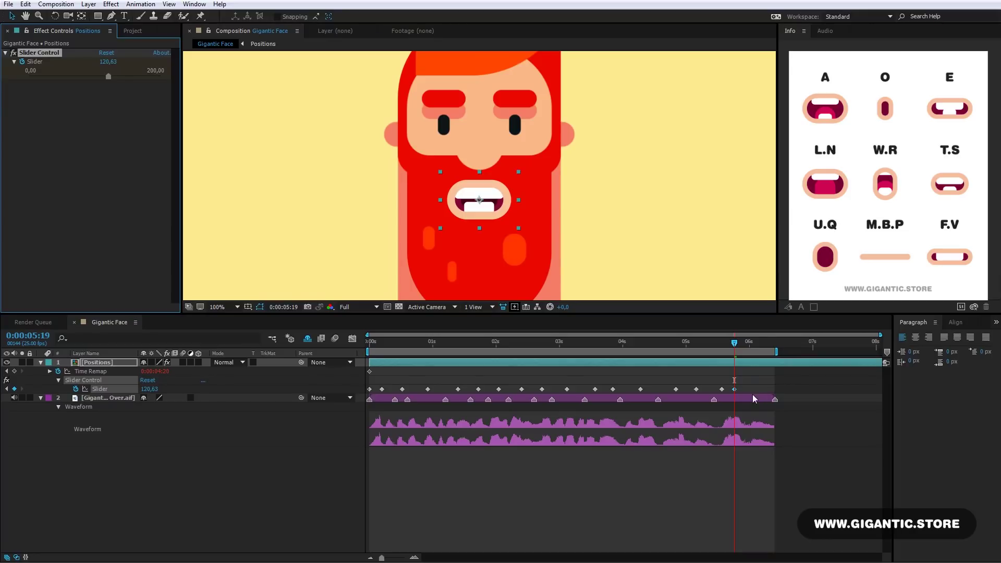
Paste the closed-mouth Slider keyframe at 0:00:05:24 and play back the lip-sync
{"action": "left_click", "coordinate": [747, 342]}
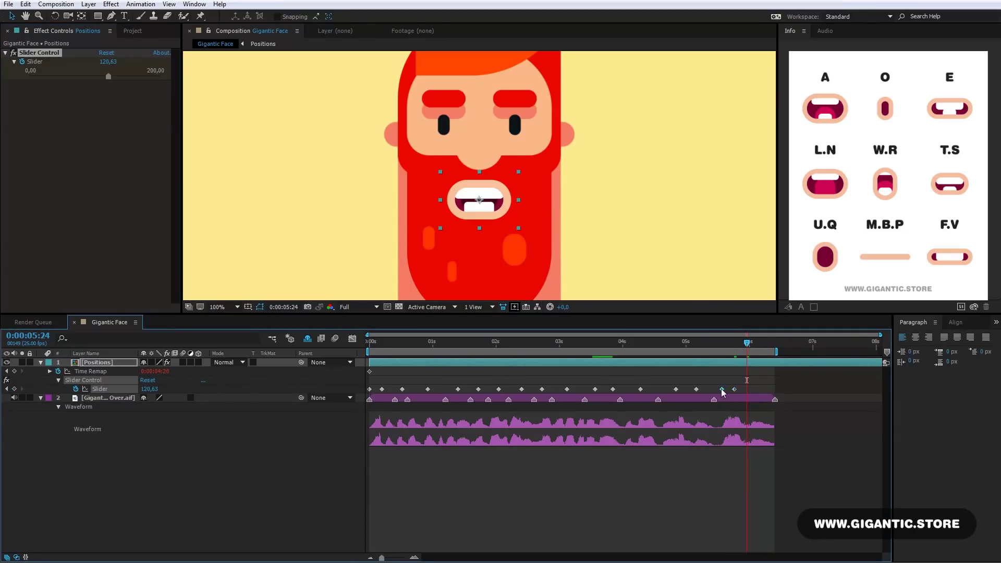
{"action": "key", "text": "ctrl+v"}
{"action": "key", "text": "space"}
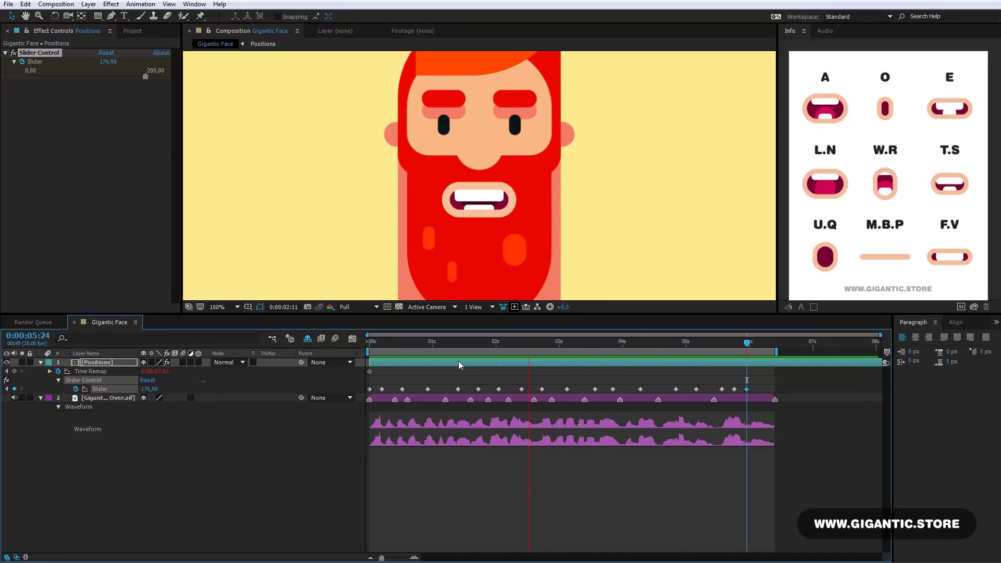
Re-key the Slider to 21,43 at 0:00:01:18 and preview the change
{"action": "left_click", "coordinate": [459, 364]}
{"action": "left_click", "coordinate": [478, 345]}
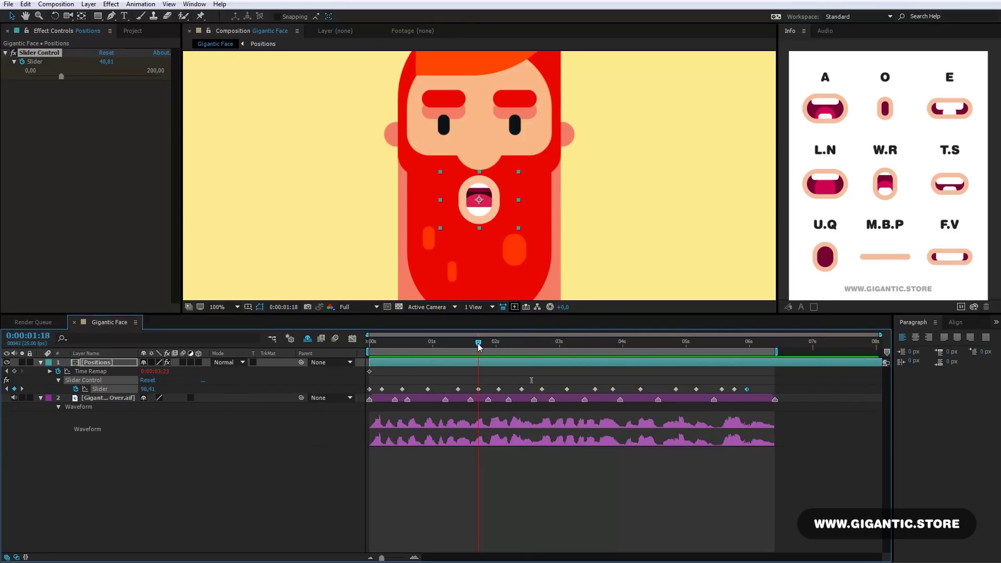
{"action": "mouse_move", "coordinate": [480, 347]}
{"action": "left_mouse_down"}
{"action": "mouse_move", "coordinate": [499, 348]}
{"action": "mouse_move", "coordinate": [478, 348]}
{"action": "left_mouse_up"}
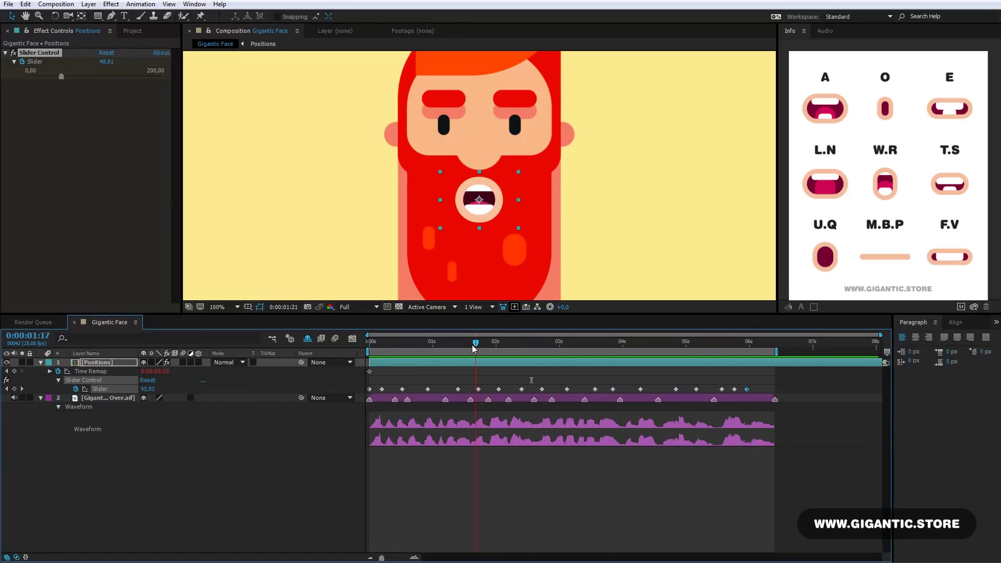
{"action": "left_click_drag", "start_coordinate": [94, 76], "coordinate": [42, 68]}
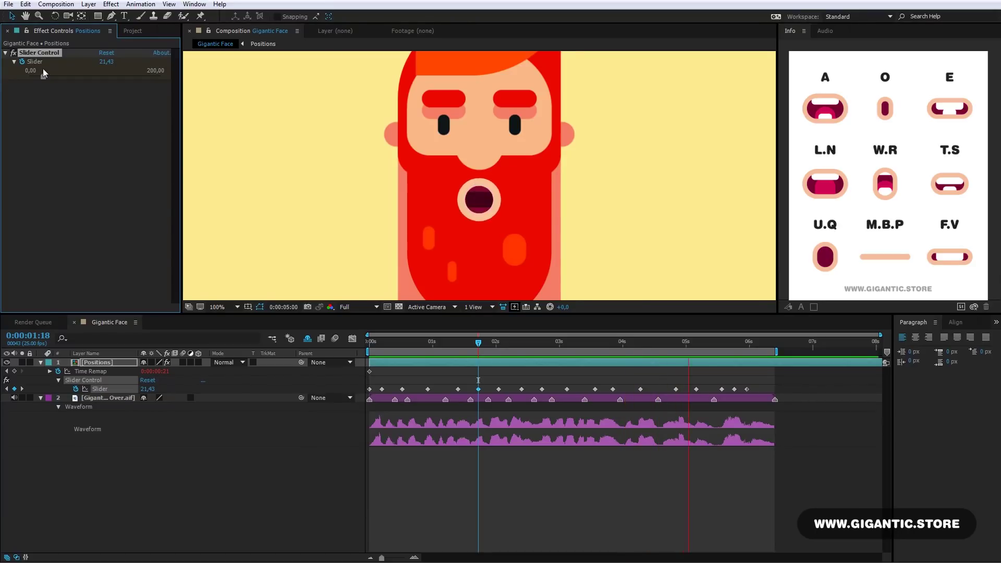
{"action": "key", "text": "space"}
{"action": "key", "text": "space"}
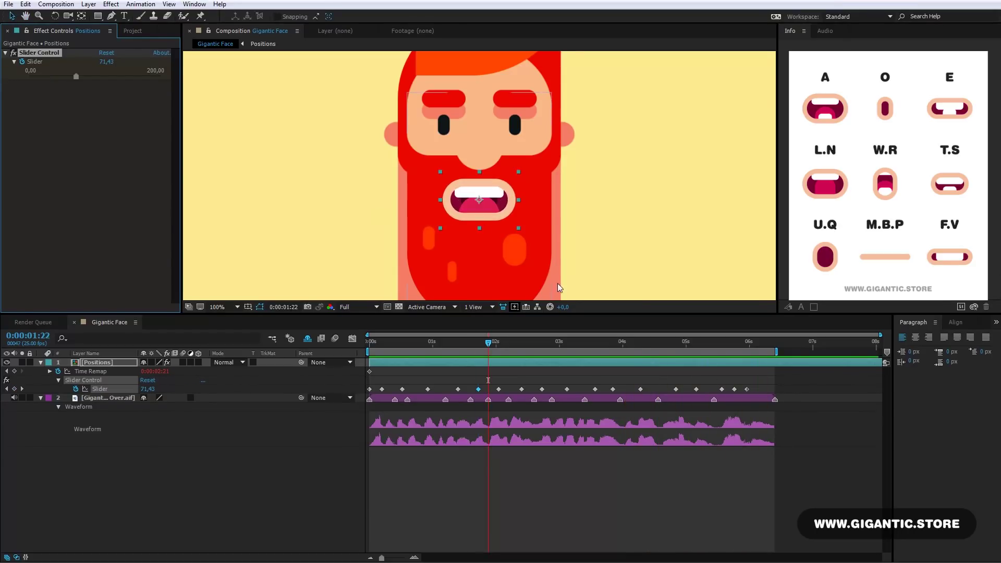
Refine the Slider around the three-second mark and at 0:00:00:06, and shift the keyframe just before four seconds slightly earlier
{"action": "left_click", "coordinate": [562, 342]}
{"action": "left_click_drag", "start_coordinate": [76, 76], "coordinate": [130, 74]}
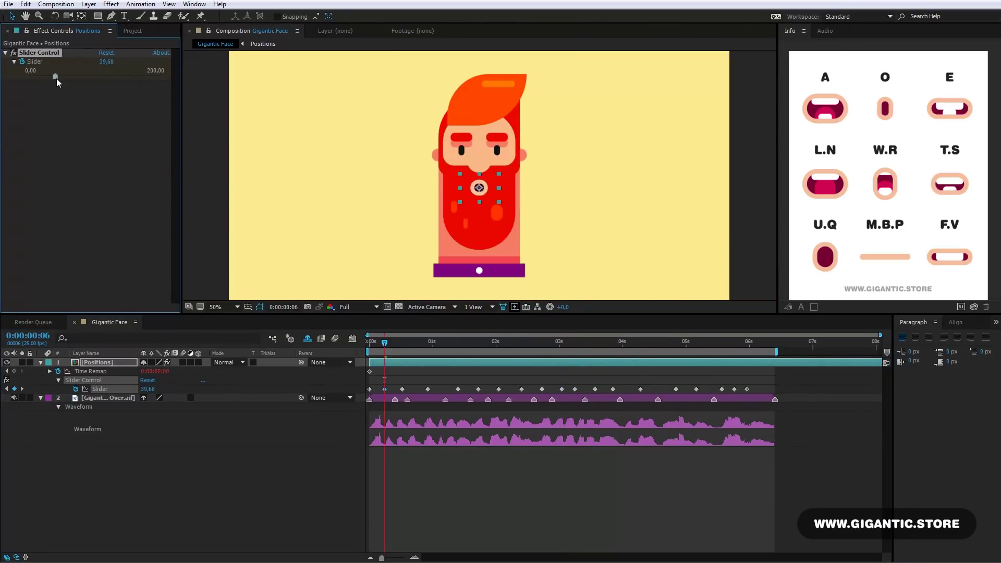
{"action": "mouse_move", "coordinate": [64, 79]}
{"action": "left_mouse_down"}
{"action": "mouse_move", "coordinate": [90, 87]}
{"action": "mouse_move", "coordinate": [81, 85]}
{"action": "left_mouse_up"}
{"action": "left_click", "coordinate": [640, 341]}
{"action": "left_click", "coordinate": [598, 389]}
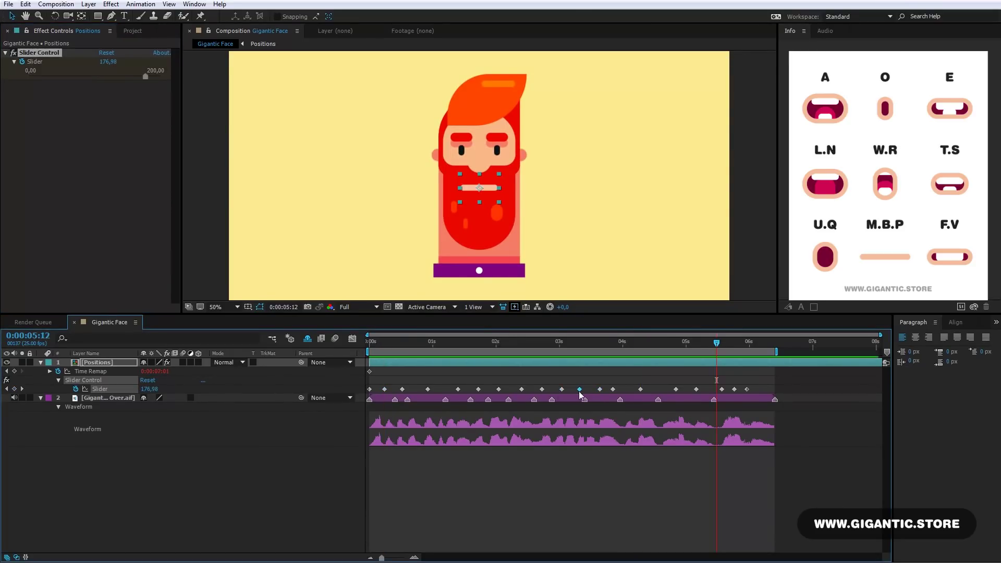
{"action": "left_click_drag", "start_coordinate": [613, 389], "coordinate": [607, 389]}
Preview the lip-sync, return to 0:00:00:00 and make the work area start there
{"action": "key", "text": "space"}
{"action": "key", "text": "b"}
{"action": "key", "text": "Home"}
{"action": "key", "text": "space"}
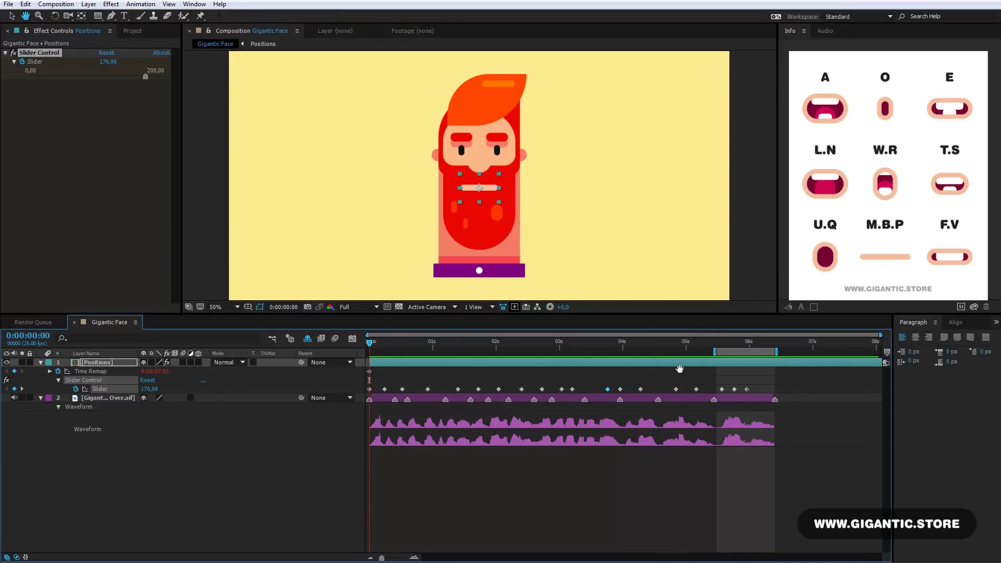
{"action": "left_click_drag", "start_coordinate": [714, 351], "coordinate": [712, 352]}
{"action": "key", "text": "b"}
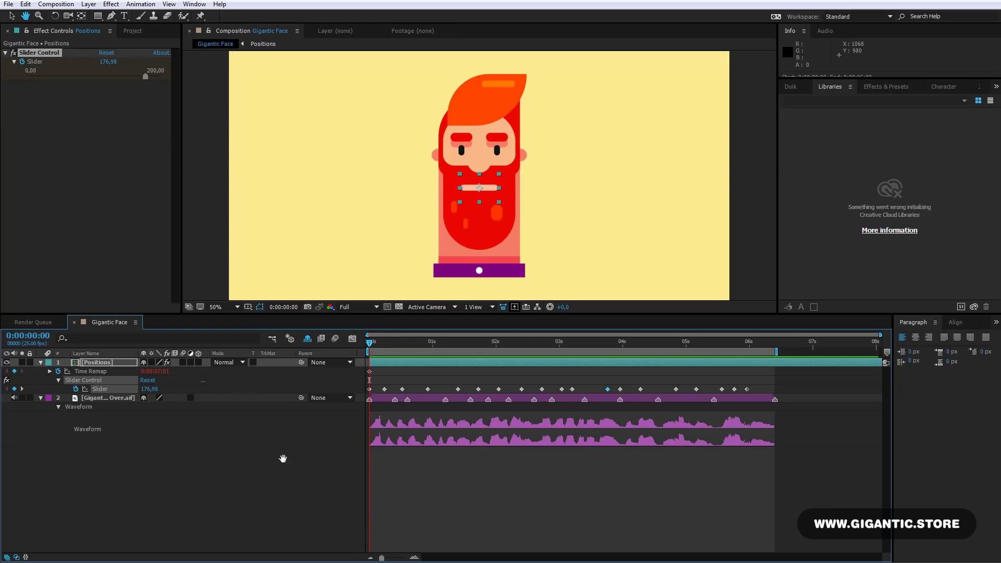
Reveal the shy layers with Positions and the voice-over collapsed, and turn Shy off for Hair through Background
{"action": "left_click", "coordinate": [308, 339]}
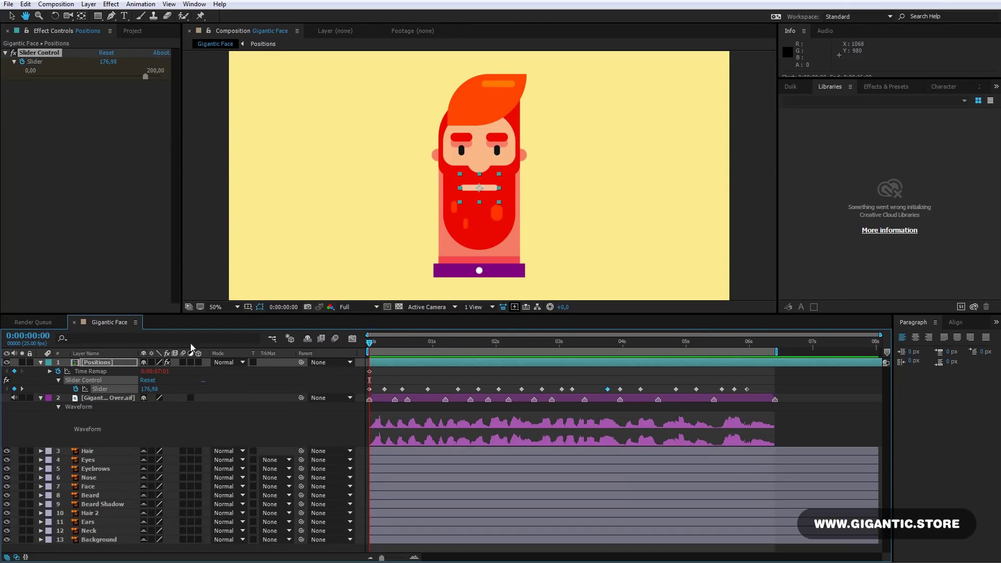
{"action": "left_click", "coordinate": [41, 362]}
{"action": "left_click", "coordinate": [41, 371]}
{"action": "left_click_drag", "start_coordinate": [143, 380], "coordinate": [144, 469]}
{"action": "left_click", "coordinate": [219, 481]}
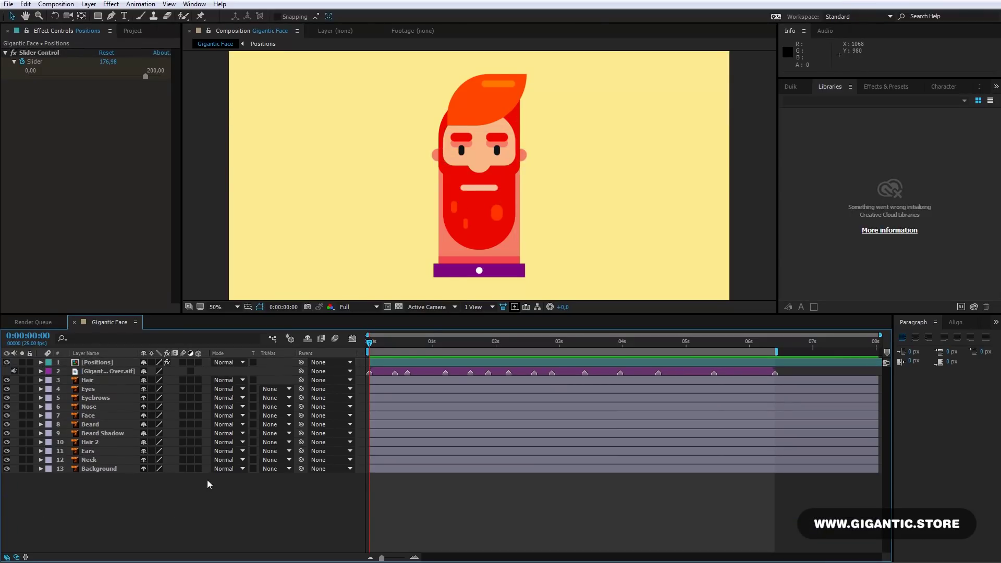
Bring up the Joysticks_n_Sliders script and hide the Background and Neck layers as shy
{"action": "left_click", "coordinate": [785, 89]}
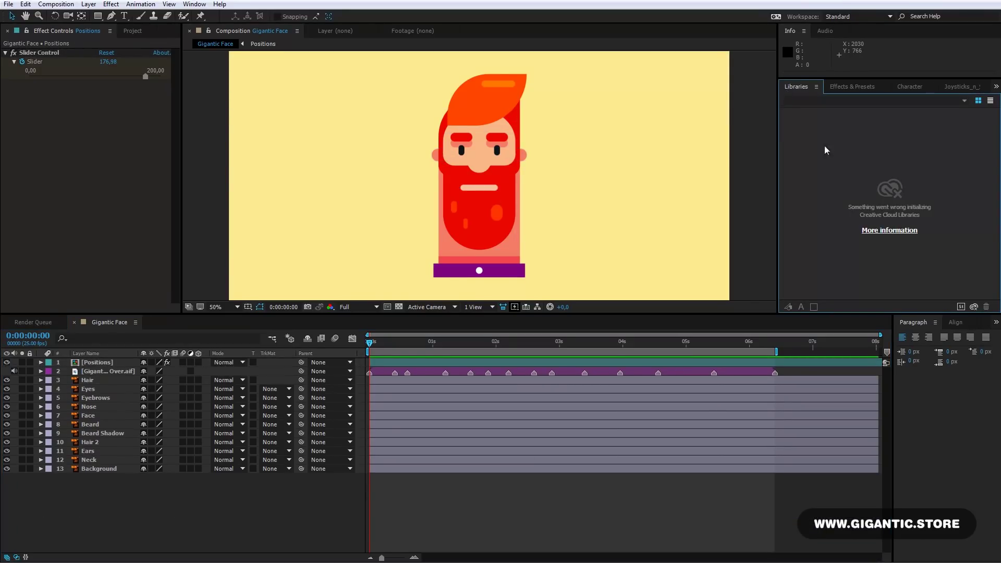
{"action": "left_click", "coordinate": [962, 87]}
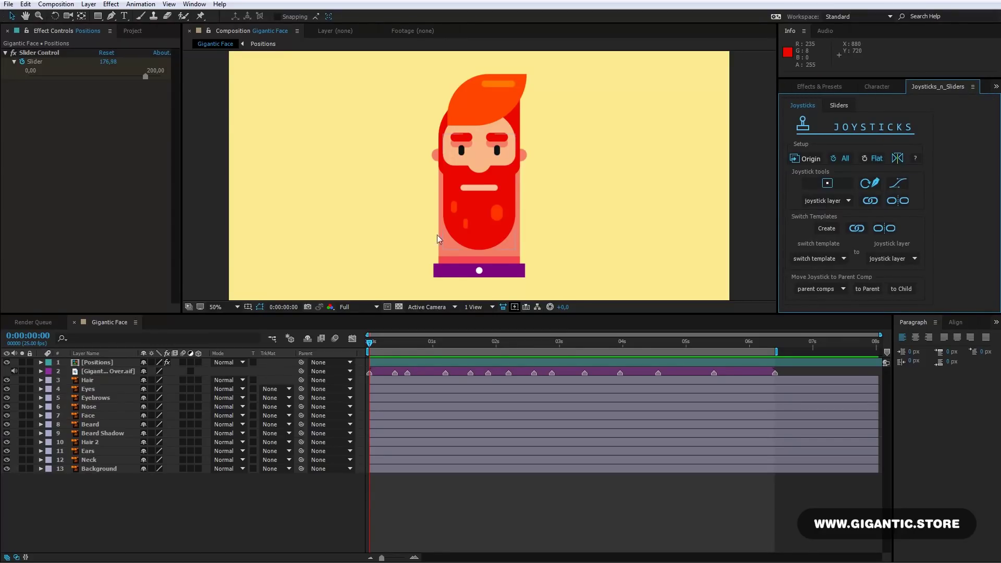
{"action": "left_click", "coordinate": [86, 469]}
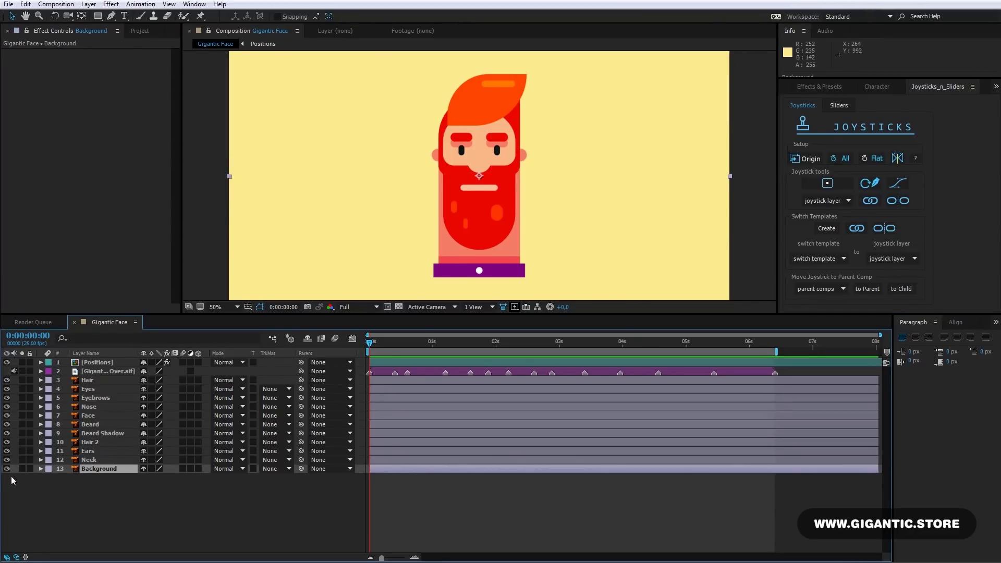
{"action": "left_click_drag", "start_coordinate": [144, 468], "coordinate": [144, 459]}
{"action": "left_click", "coordinate": [308, 342]}
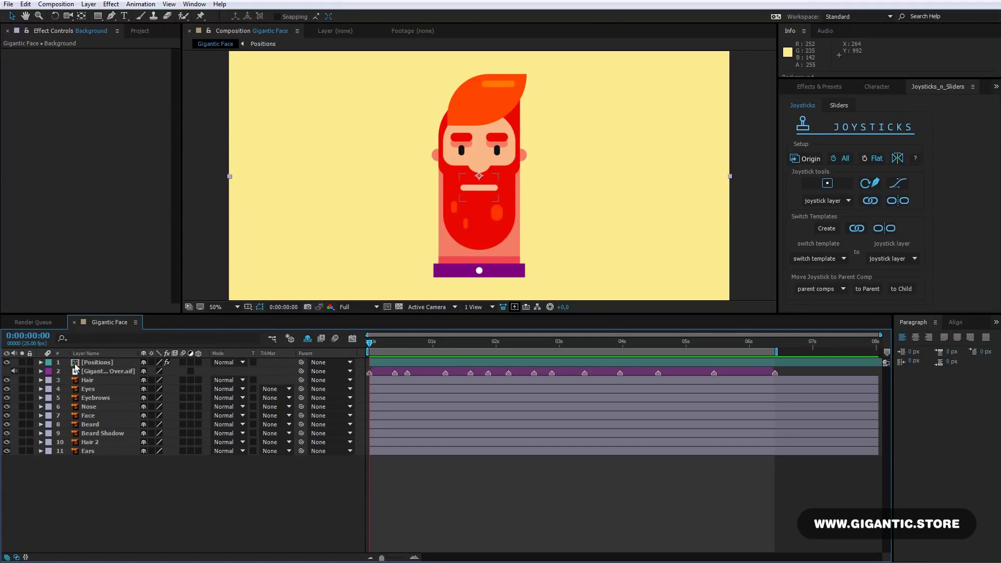
Hide the voice-over and Hair 2 layers as shy, undoing a trial move of Hair 2
{"action": "left_click", "coordinate": [92, 371]}
{"action": "left_click", "coordinate": [143, 371]}
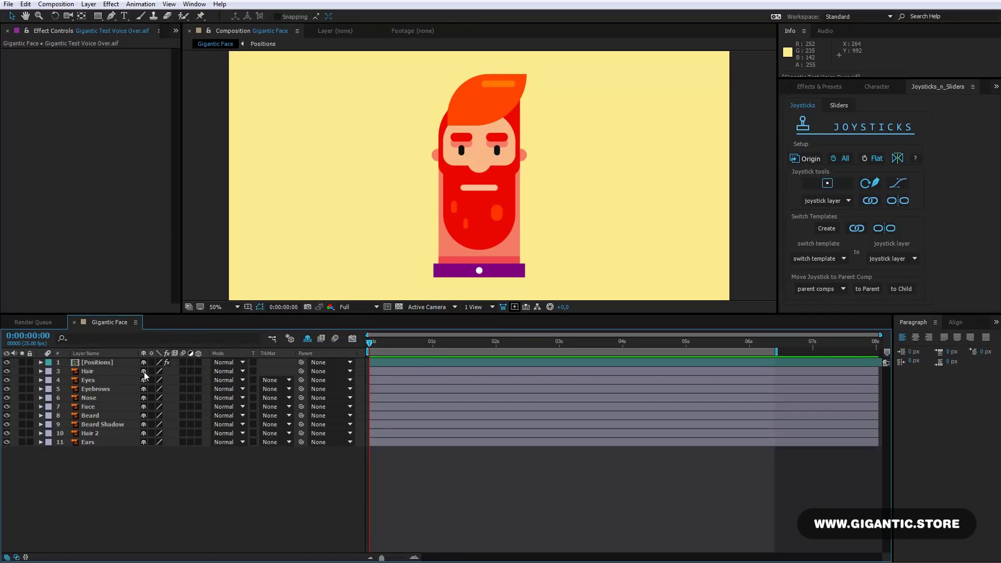
{"action": "left_click", "coordinate": [90, 434]}
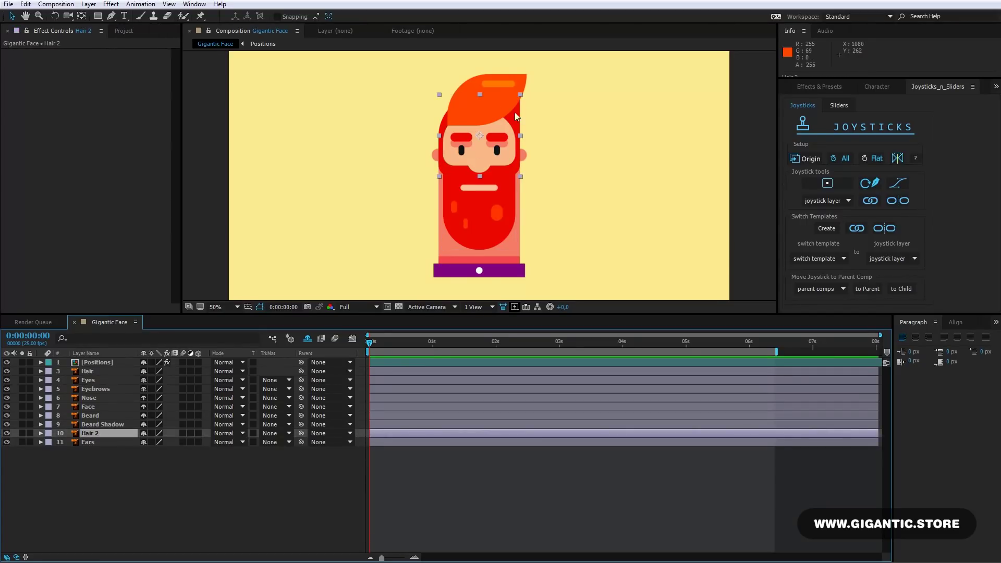
{"action": "left_click_drag", "start_coordinate": [514, 117], "coordinate": [545, 117]}
{"action": "key", "text": "ctrl+z"}
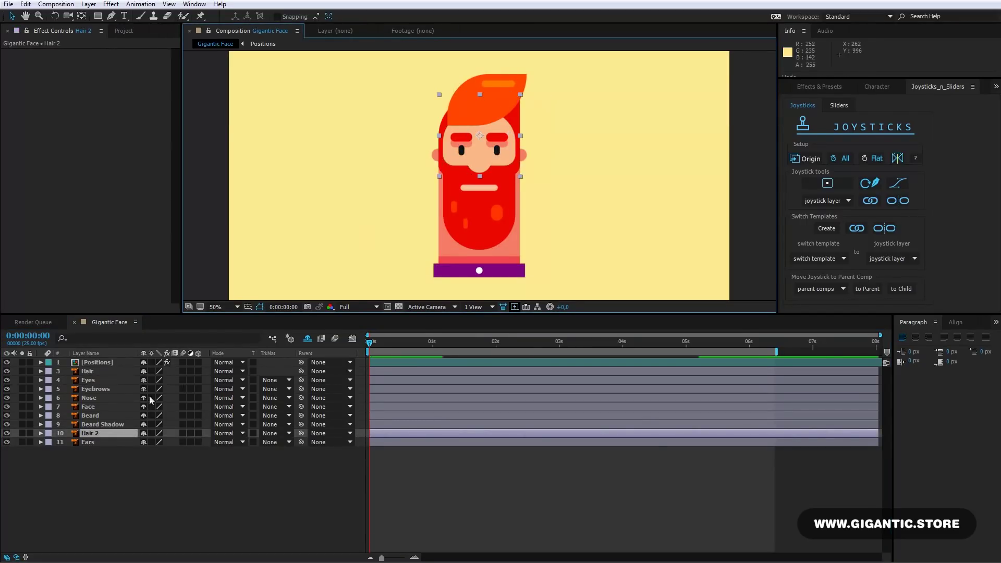
{"action": "left_click", "coordinate": [143, 433]}
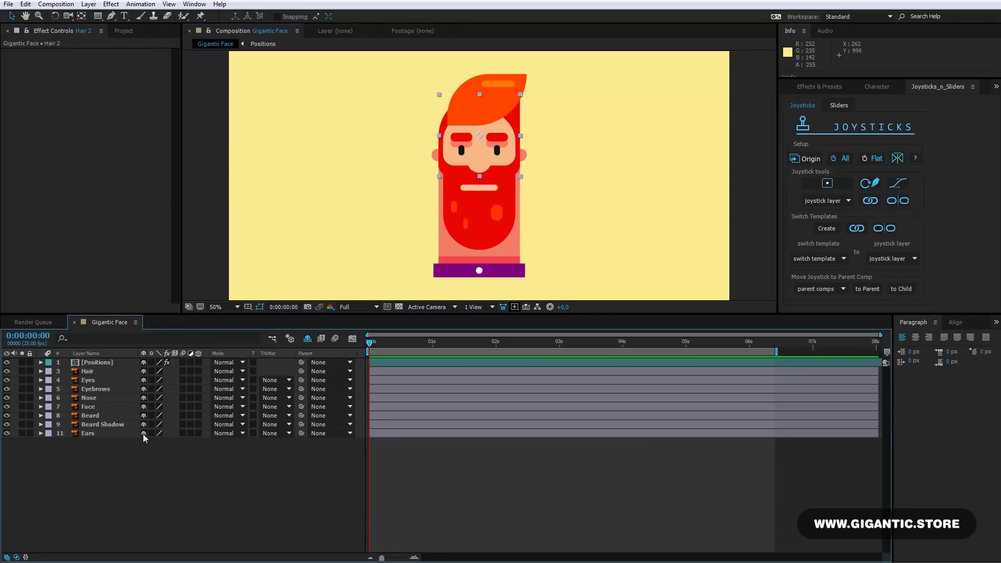
Rename the Positions layer to "Lips"
{"action": "left_click", "coordinate": [98, 363]}
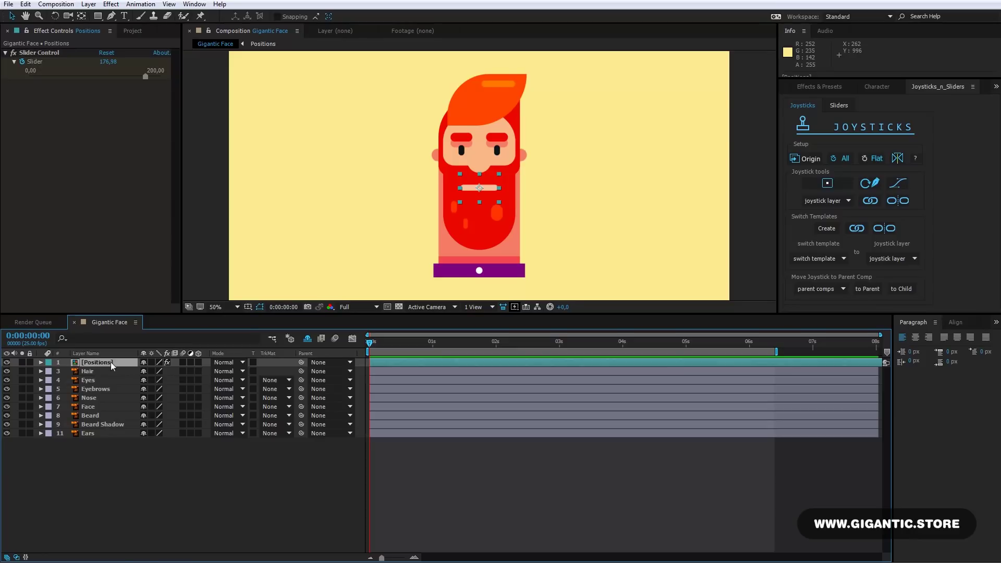
{"action": "right_click", "coordinate": [114, 364]}
{"action": "left_click", "coordinate": [146, 559]}
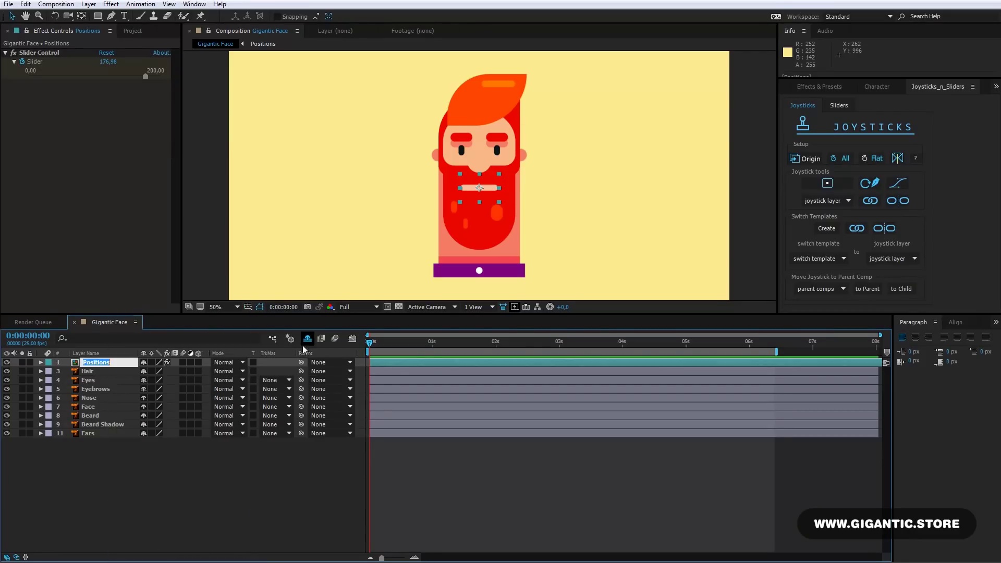
{"action": "key", "text": "Return"}
{"action": "type", "text": "Lips"}
{"action": "key", "text": "Return"}
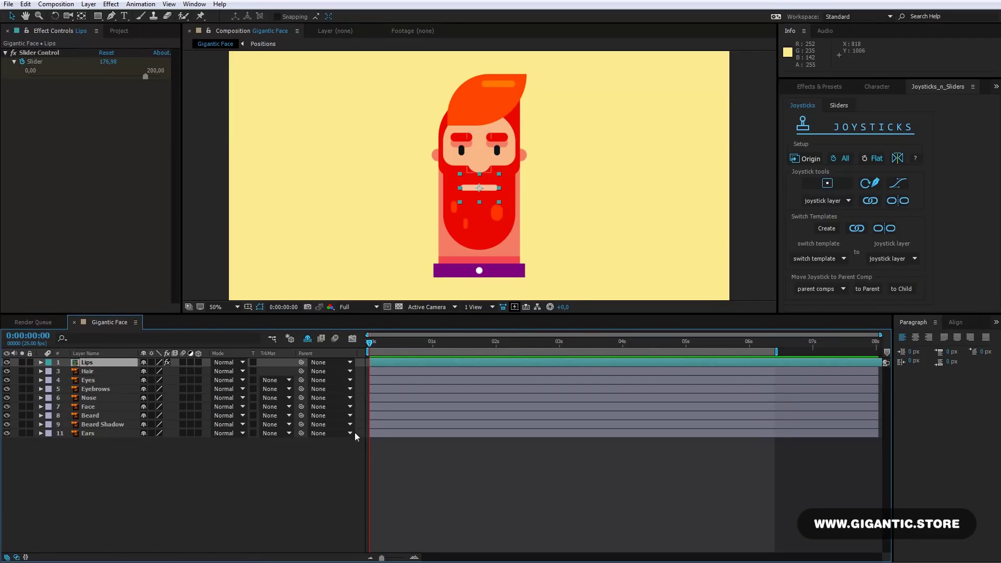
Create a null object in the Gigantic Face composition and rename it "Lips Null"
{"action": "right_click", "coordinate": [341, 459]}
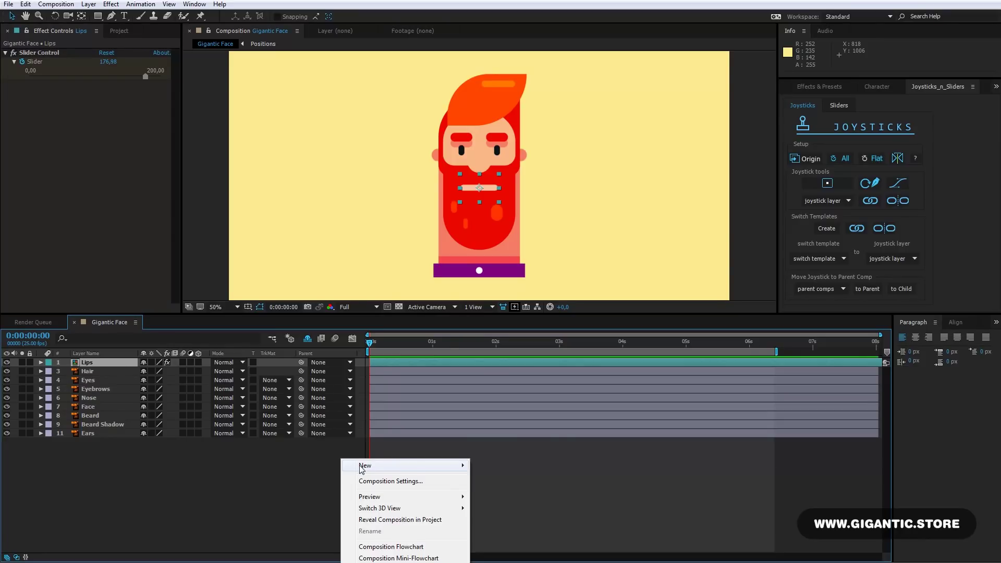
{"action": "mouse_move", "coordinate": [361, 466]}
{"action": "left_click", "coordinate": [501, 527]}
{"action": "right_click", "coordinate": [109, 362]}
{"action": "left_click", "coordinate": [148, 559]}
{"action": "type", "text": "Lips Nu"}
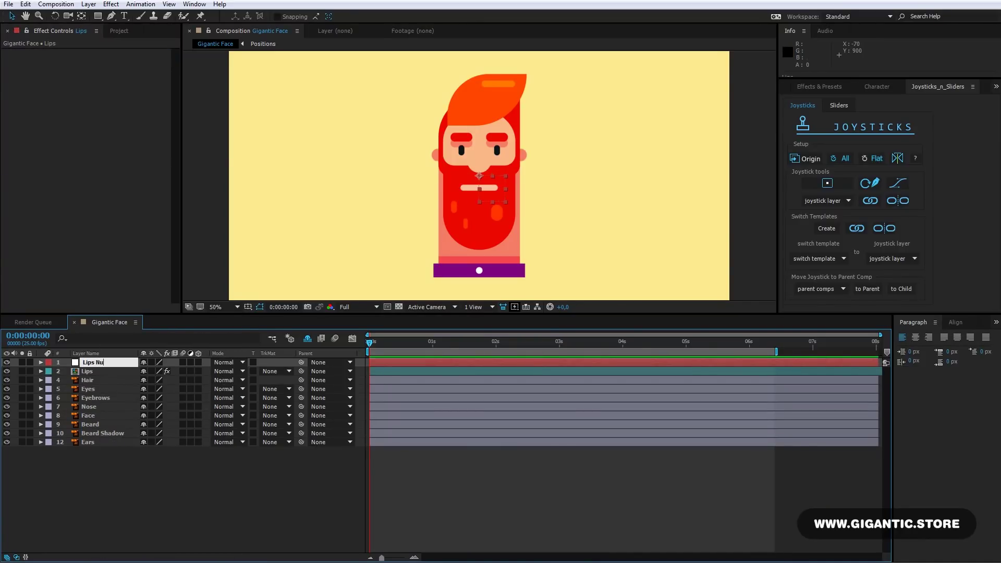
{"action": "type", "text": "ll"}
{"action": "key", "text": "Return"}
Parent the Lips layer to Lips Null and hide the Lips layer as shy
{"action": "left_click", "coordinate": [87, 372]}
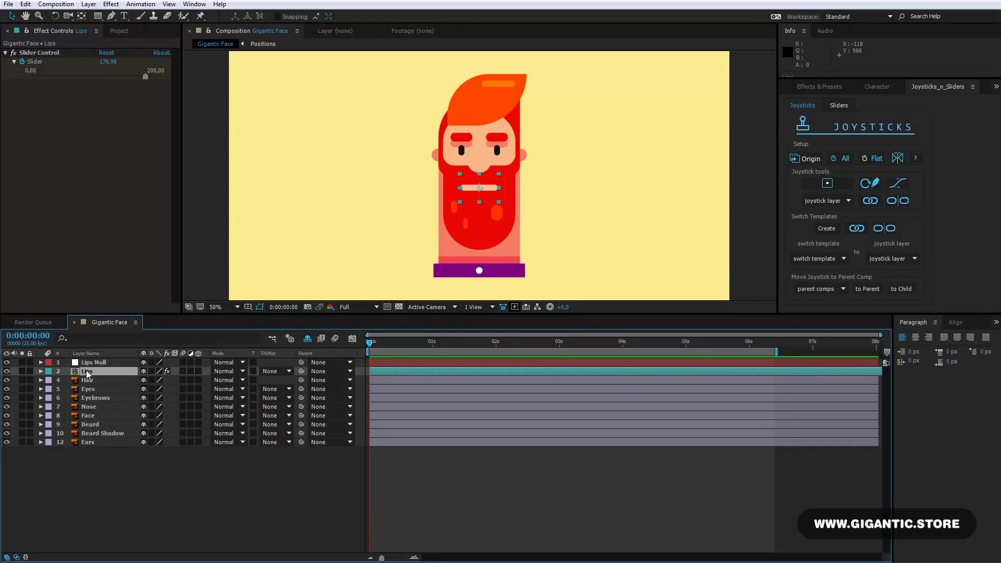
{"action": "left_click", "coordinate": [87, 363]}
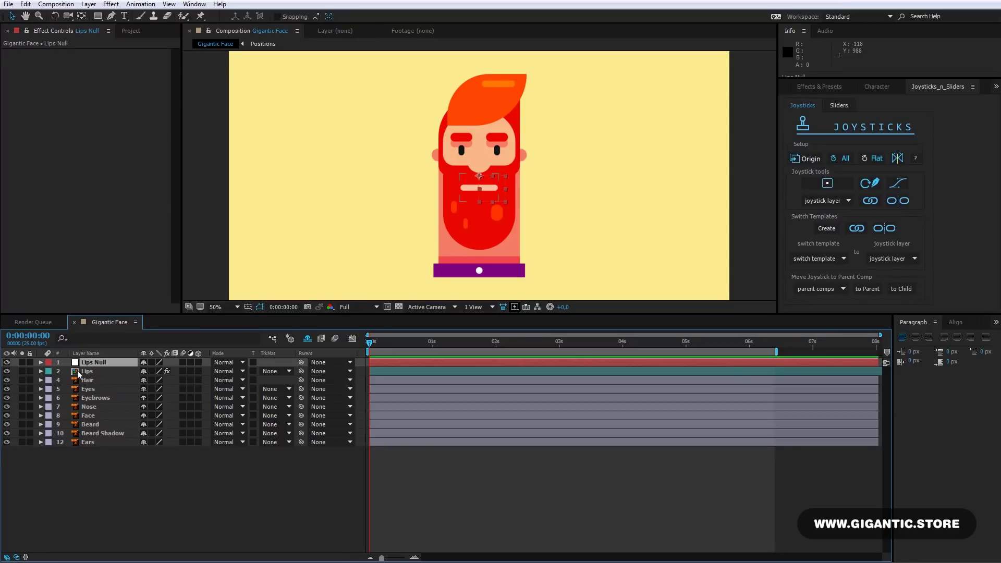
{"action": "left_click", "coordinate": [323, 371]}
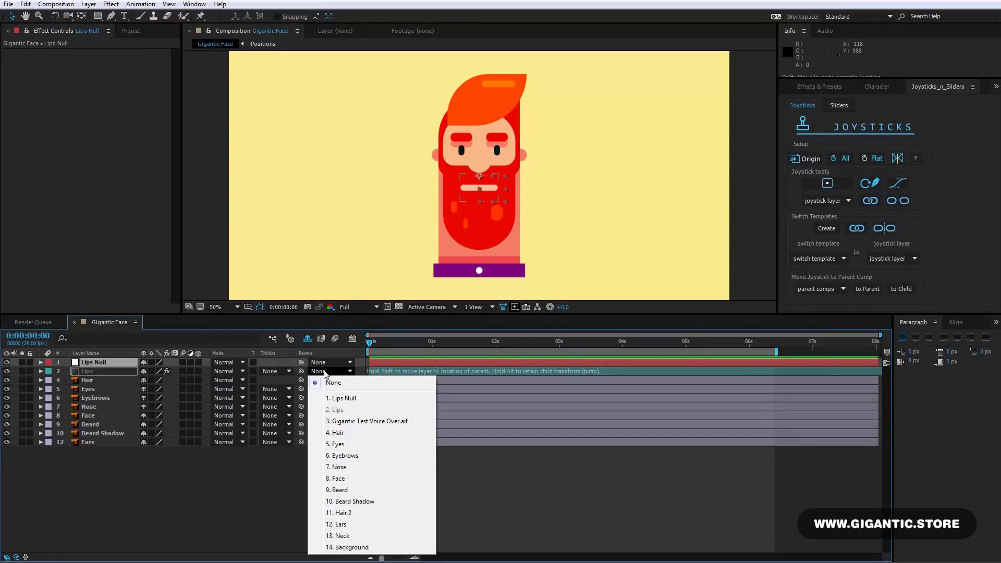
{"action": "left_click", "coordinate": [336, 397]}
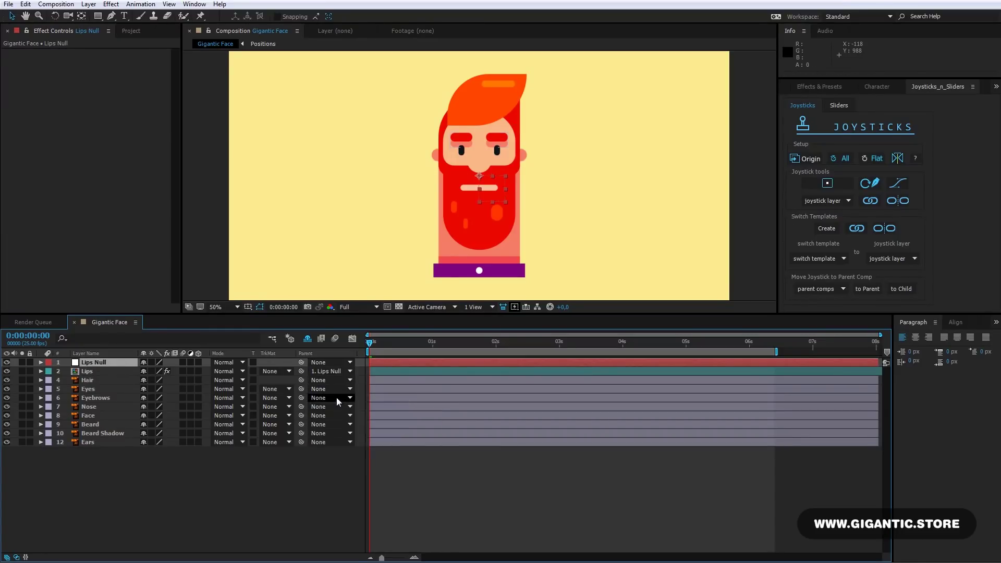
{"action": "left_click", "coordinate": [143, 371]}
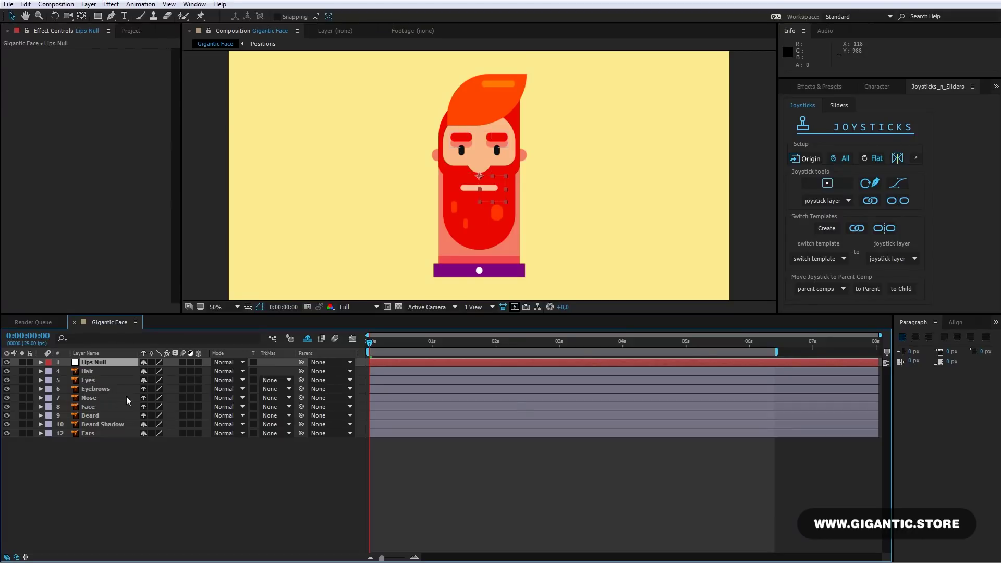
Try moving Lips Null sideways to test the parenting, and undo the move
{"action": "left_click_drag", "start_coordinate": [502, 198], "coordinate": [537, 203]}
{"action": "key", "text": "ctrl+z"}
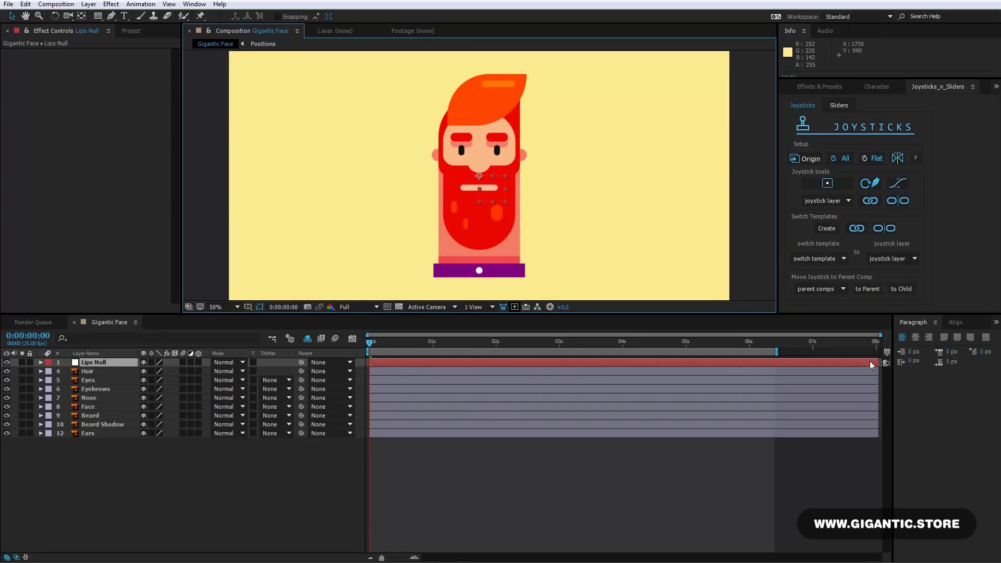
Add Position keyframes at frame 0 to all face layers from Lips Null to Ears
{"action": "left_click_drag", "start_coordinate": [382, 557], "coordinate": [404, 557]}
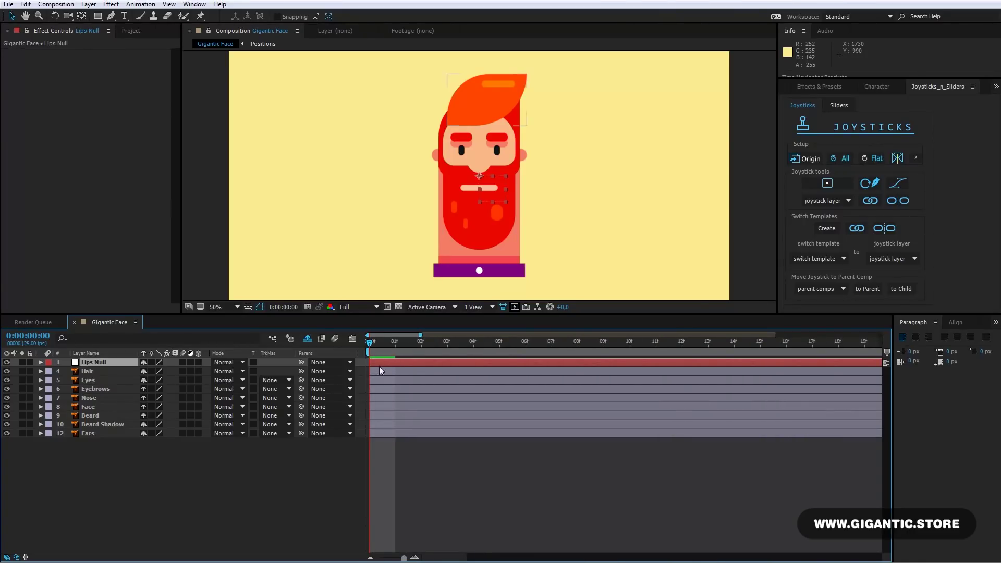
{"action": "left_click_drag", "start_coordinate": [379, 361], "coordinate": [383, 363]}
{"action": "left_click", "coordinate": [379, 434], "text": "shift"}
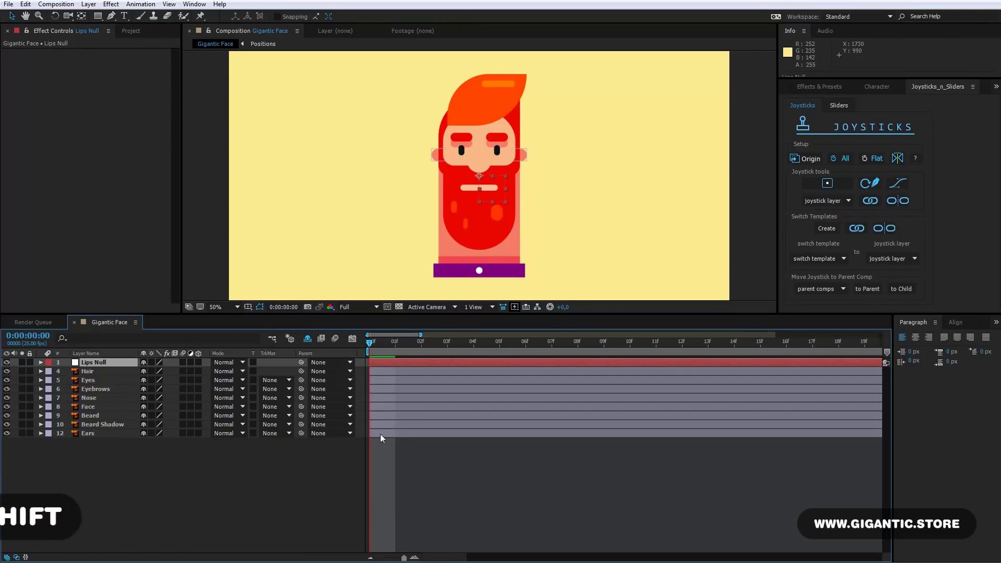
{"action": "left_click", "coordinate": [380, 434], "text": "shift"}
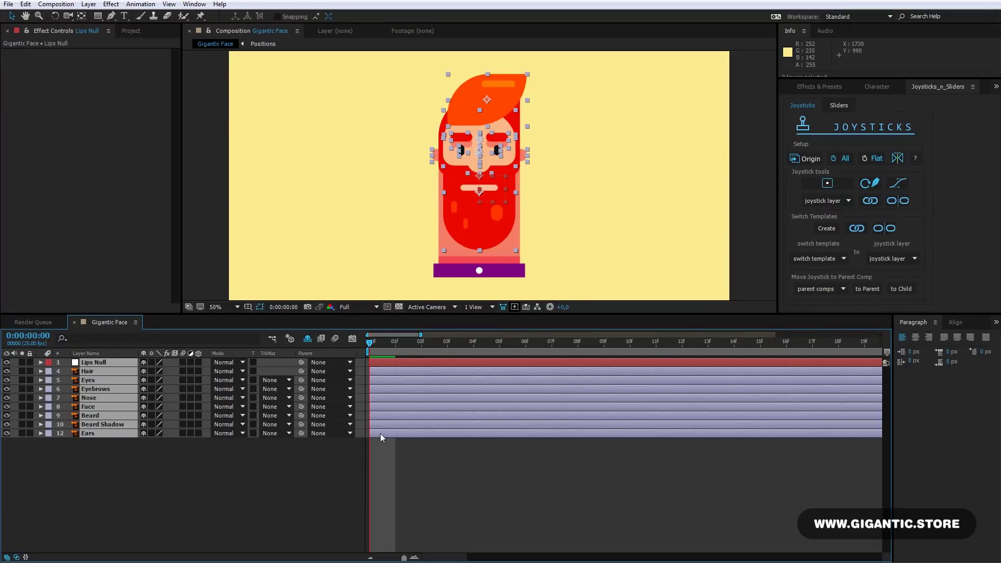
{"action": "key", "text": "p"}
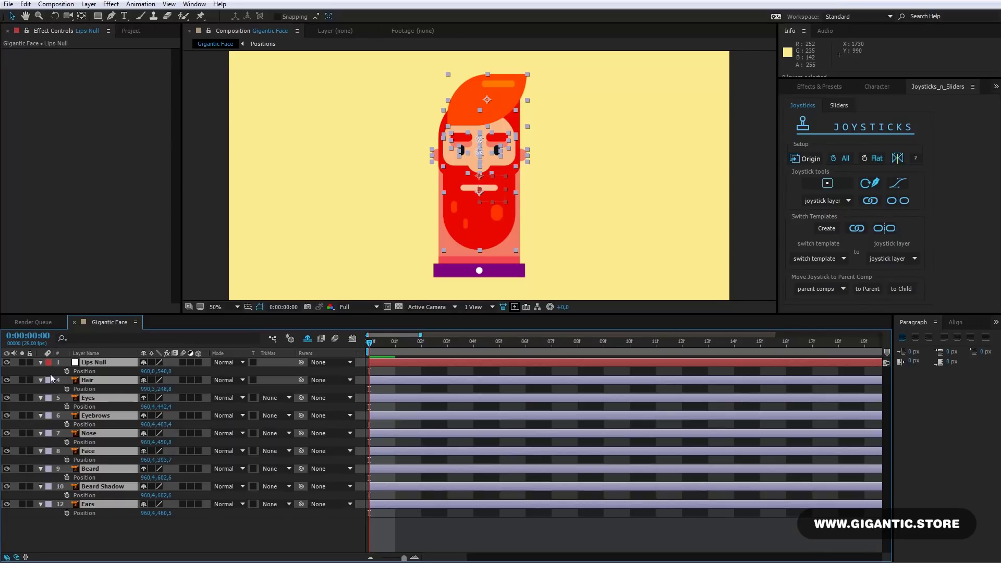
{"action": "left_click", "coordinate": [67, 371]}
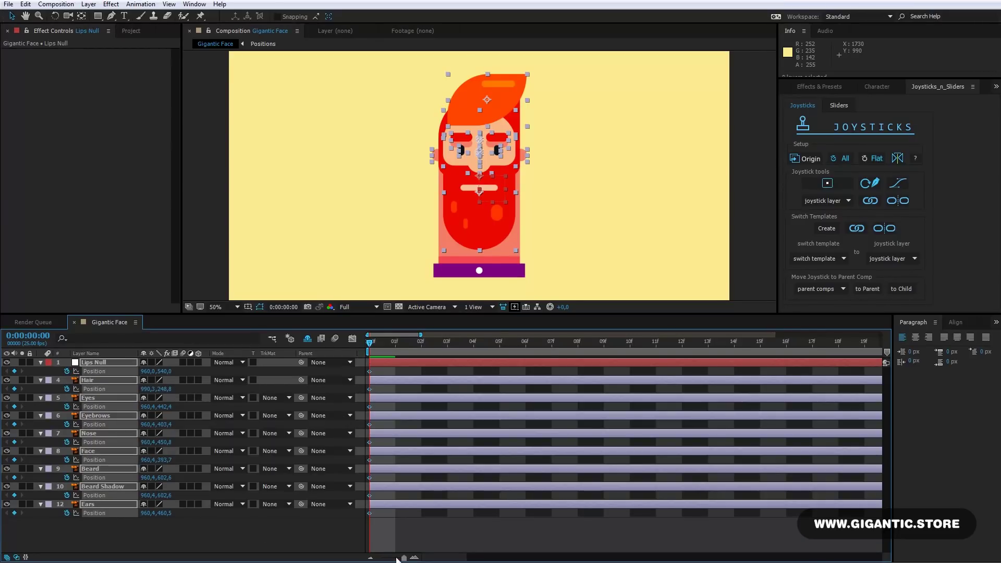
{"action": "left_click", "coordinate": [378, 380]}
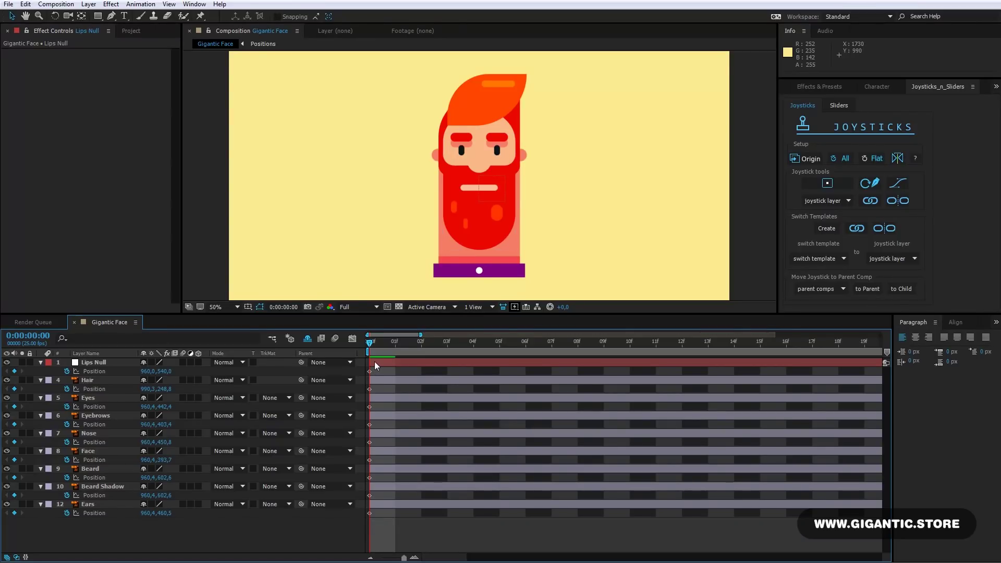
Set an Origin pose at frame 1 for all face layers with Joysticks 'n Sliders
{"action": "left_click", "coordinate": [394, 342]}
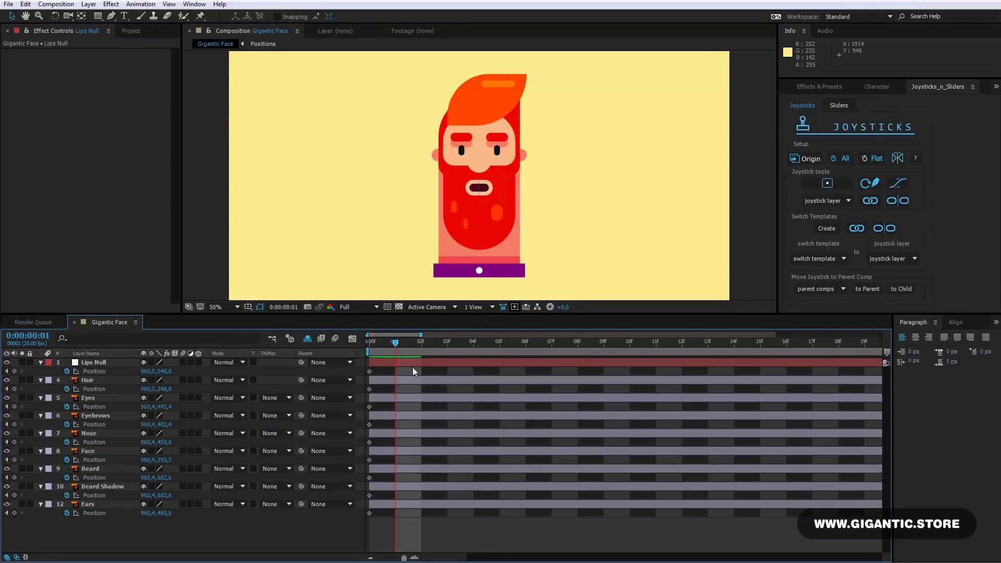
{"action": "left_click", "coordinate": [413, 506], "text": "shift"}
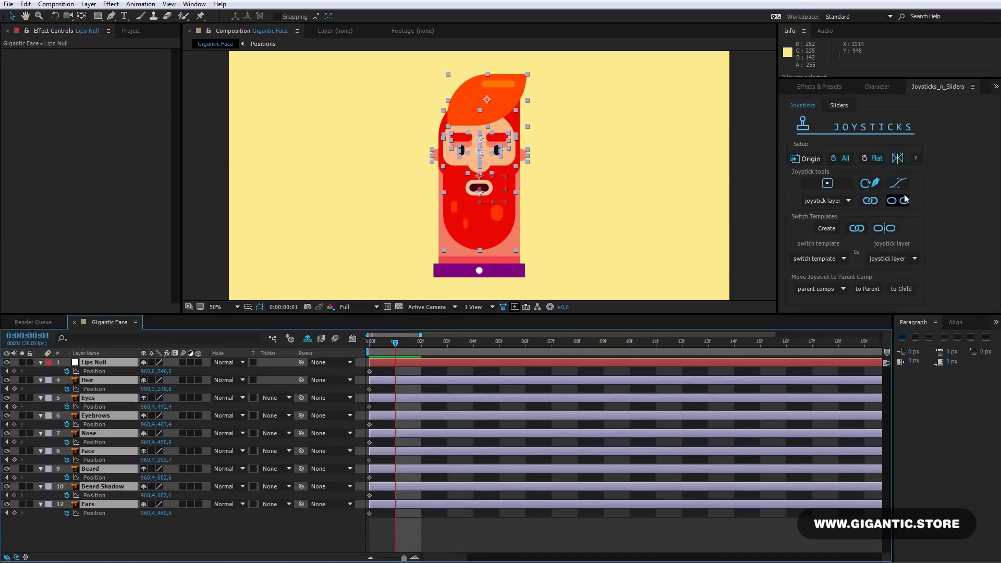
{"action": "left_click", "coordinate": [808, 161]}
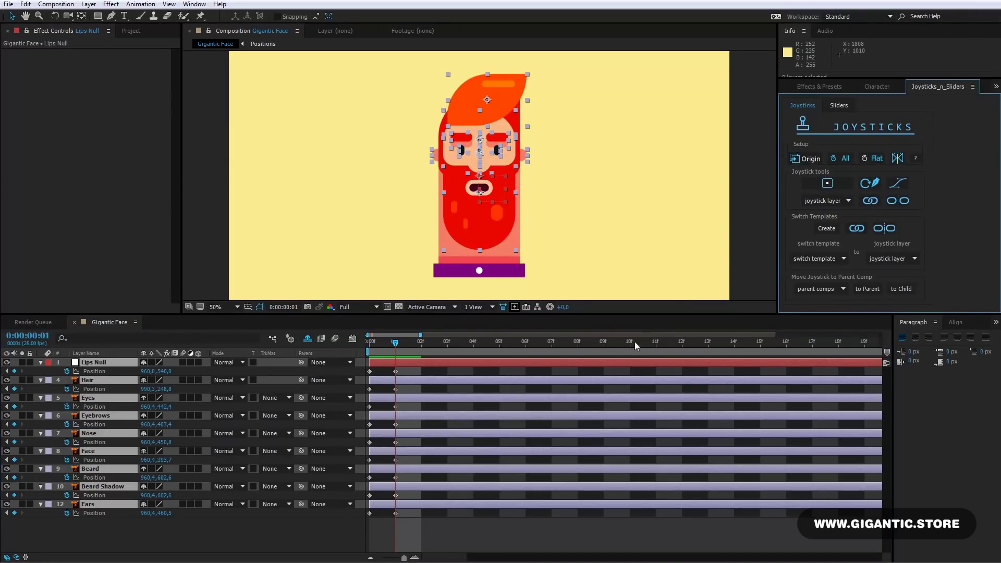
Shift all face layers 24 px to the right at frame 1
{"action": "left_click", "coordinate": [409, 370]}
{"action": "key", "text": "Right"}
{"action": "key", "text": "Right"}
{"action": "key", "text": "Right"}
{"action": "key", "text": "Right"}
{"action": "key", "text": "Right"}
{"action": "key", "text": "Right"}
{"action": "key", "text": "Right"}
{"action": "key", "text": "Right"}
{"action": "key", "text": "Right"}
{"action": "key", "text": "Right"}
{"action": "key", "text": "Right"}
{"action": "key", "text": "Right"}
{"action": "key", "text": "Right"}
{"action": "key", "text": "Right"}
{"action": "key", "text": "Right"}
{"action": "key", "text": "Right"}
{"action": "key", "text": "Right"}
{"action": "key", "text": "Right"}
{"action": "key", "text": "Right"}
{"action": "key", "text": "Right"}
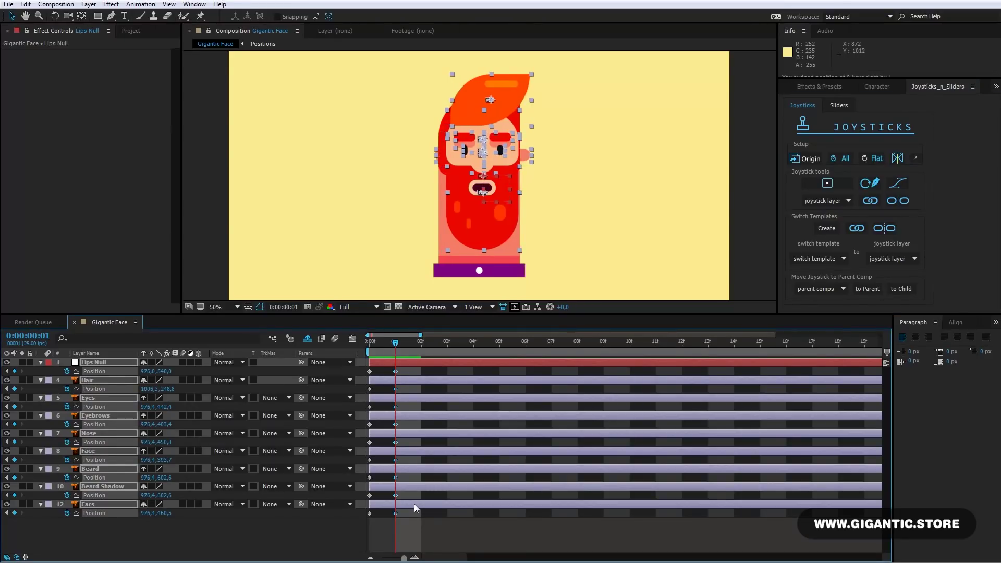
{"action": "left_click", "coordinate": [463, 528]}
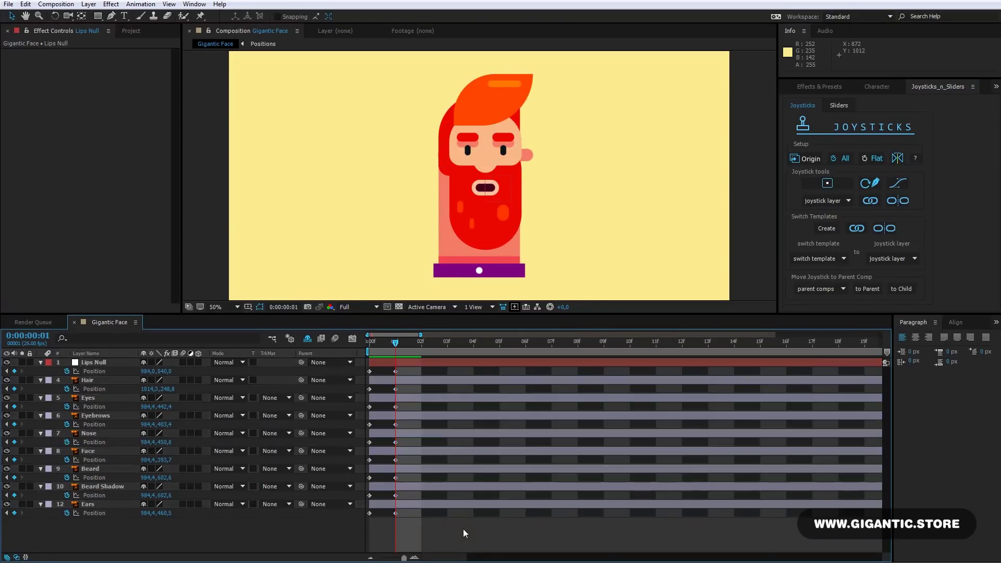
Shift the ears left to an X position of 952.4 at frame 1
{"action": "left_click", "coordinate": [530, 158]}
{"action": "key", "text": "Left"}
{"action": "key", "text": "Left"}
{"action": "key", "text": "Left"}
{"action": "key", "text": "Left"}
{"action": "key", "text": "Left"}
{"action": "key", "text": "Left"}
{"action": "key", "text": "Left"}
{"action": "key", "text": "Left"}
{"action": "key", "text": "Left"}
{"action": "key", "text": "Left"}
{"action": "key", "text": "Left"}
{"action": "key", "text": "Left"}
{"action": "key", "text": "Left"}
{"action": "key", "text": "Left"}
{"action": "key", "text": "Left"}
{"action": "key", "text": "Left"}
{"action": "key", "text": "Left"}
{"action": "key", "text": "Left"}
{"action": "key", "text": "Left"}
{"action": "key", "text": "Left"}
{"action": "key", "text": "Left"}
{"action": "key", "text": "Left"}
{"action": "key", "text": "Left"}
{"action": "key", "text": "Left"}
{"action": "key", "text": "Left"}
{"action": "key", "text": "Left"}
{"action": "key", "text": "Left"}
{"action": "key", "text": "Left"}
{"action": "key", "text": "Left"}
{"action": "key", "text": "Left"}
{"action": "key", "text": "Left"}
{"action": "key", "text": "Left"}
{"action": "key", "text": "Left"}
{"action": "key", "text": "Left"}
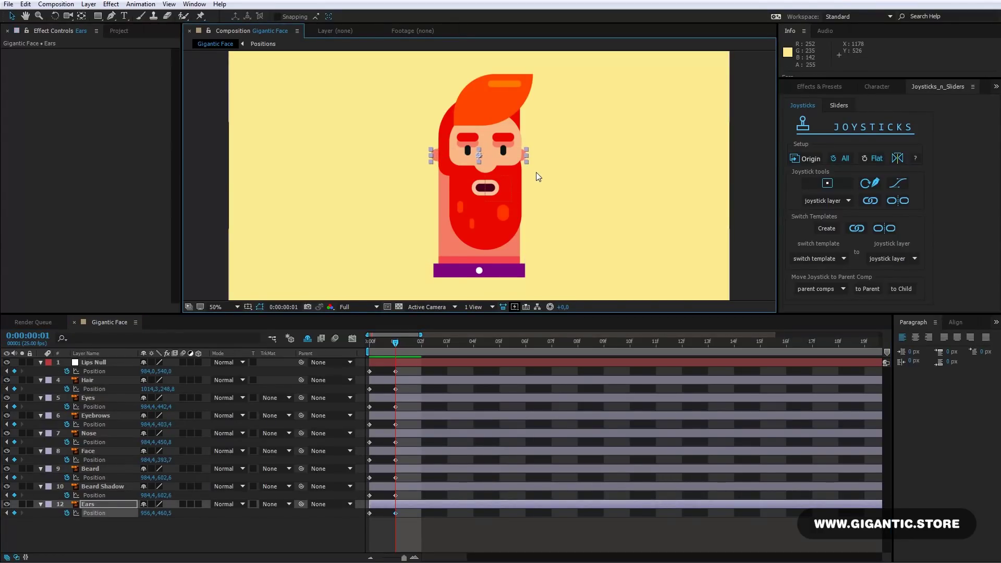
{"action": "key", "text": "Right"}
{"action": "key", "text": "Right"}
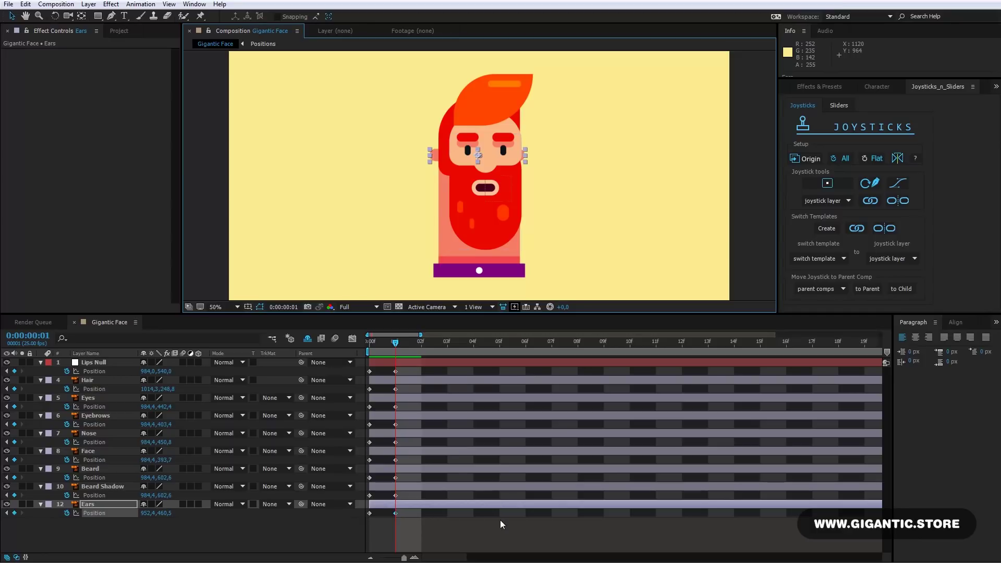
{"action": "left_click", "coordinate": [500, 519]}
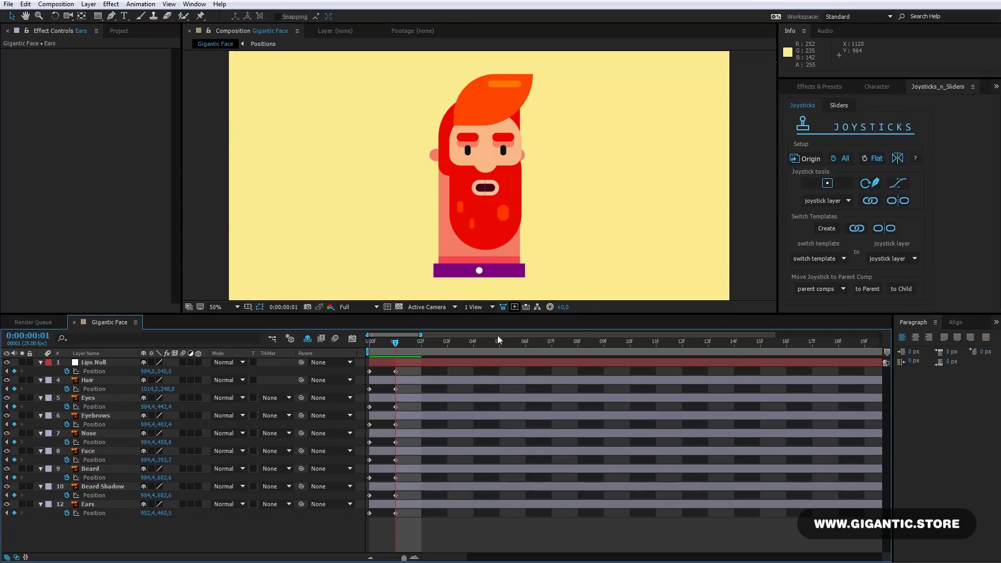
Shift the eyebrows and eyes together to the right, to X 1006.4, at frame 1
{"action": "left_click", "coordinate": [471, 140]}
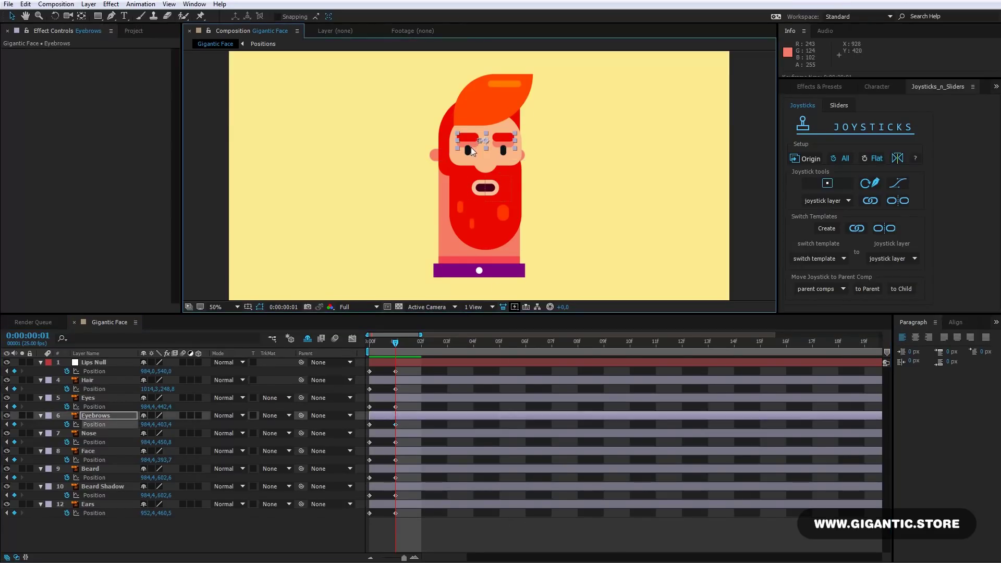
{"action": "left_click", "coordinate": [472, 150], "text": "shift"}
{"action": "key", "text": "Right"}
{"action": "key", "text": "Right"}
{"action": "key", "text": "Right"}
{"action": "key", "text": "Right"}
{"action": "key", "text": "Right"}
{"action": "key", "text": "Right"}
{"action": "key", "text": "Right"}
{"action": "key", "text": "Right"}
{"action": "key", "text": "Right"}
{"action": "key", "text": "Right"}
{"action": "key", "text": "Right"}
Shift the nose right to X 1020.4 and Lips Null to X 1022 at frame 1
{"action": "left_click_drag", "start_coordinate": [386, 449], "coordinate": [399, 363]}
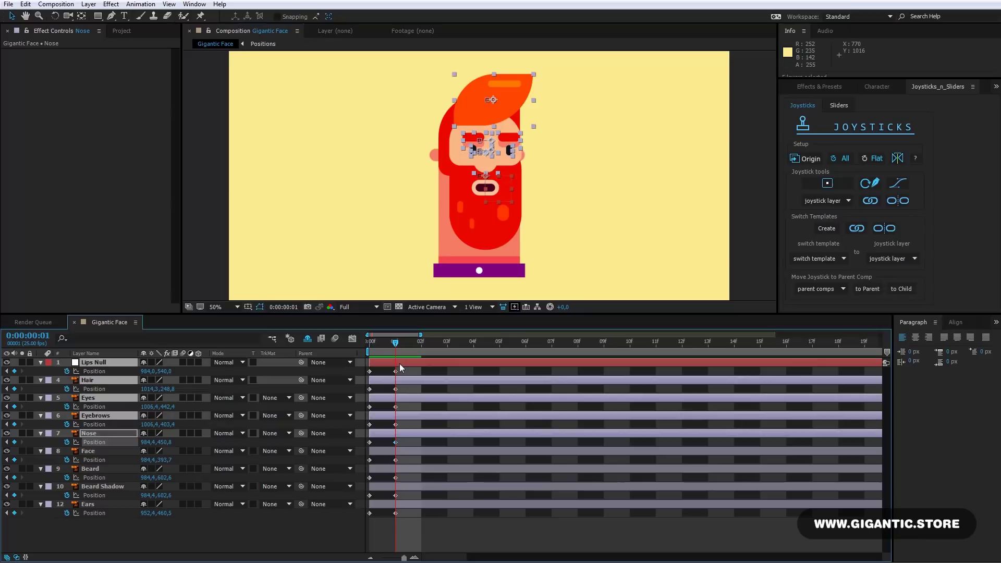
{"action": "left_click", "coordinate": [439, 504]}
{"action": "left_click", "coordinate": [490, 190]}
{"action": "key", "text": "Right"}
{"action": "key", "text": "Right"}
{"action": "key", "text": "Right"}
{"action": "key", "text": "Right"}
{"action": "key", "text": "Right"}
{"action": "key", "text": "Right"}
{"action": "key", "text": "Right"}
{"action": "key", "text": "Right"}
{"action": "key", "text": "Right"}
{"action": "key", "text": "Right"}
{"action": "key", "text": "Right"}
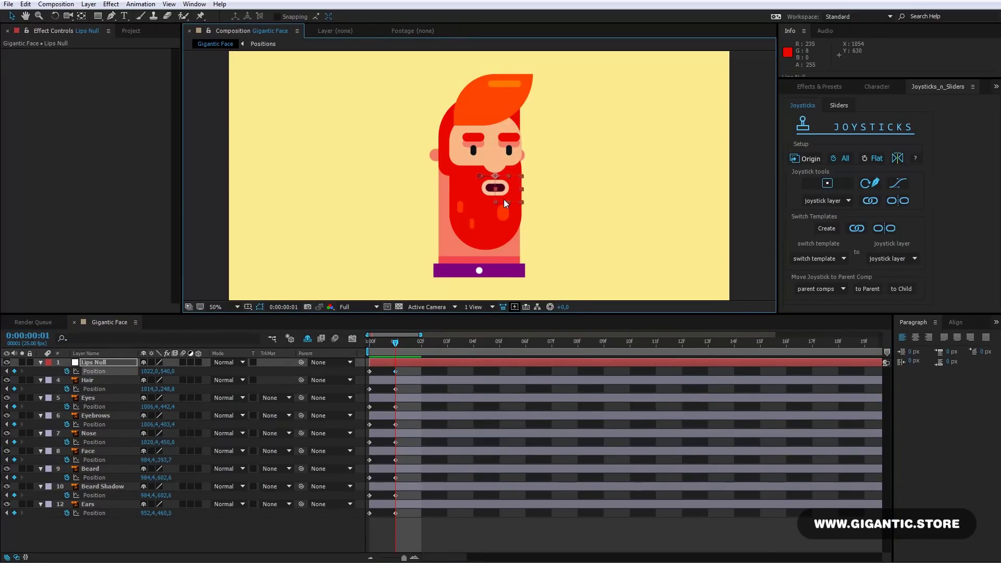
Set an Origin pose at frame 2 for all face layers with Joysticks 'n Sliders
{"action": "left_click", "coordinate": [421, 345]}
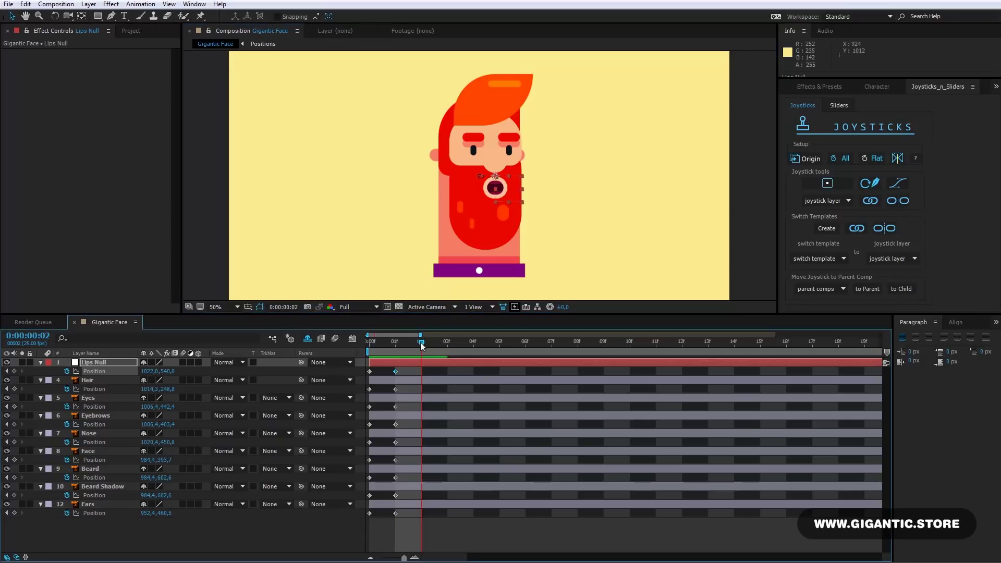
{"action": "left_click", "coordinate": [438, 505], "text": "shift"}
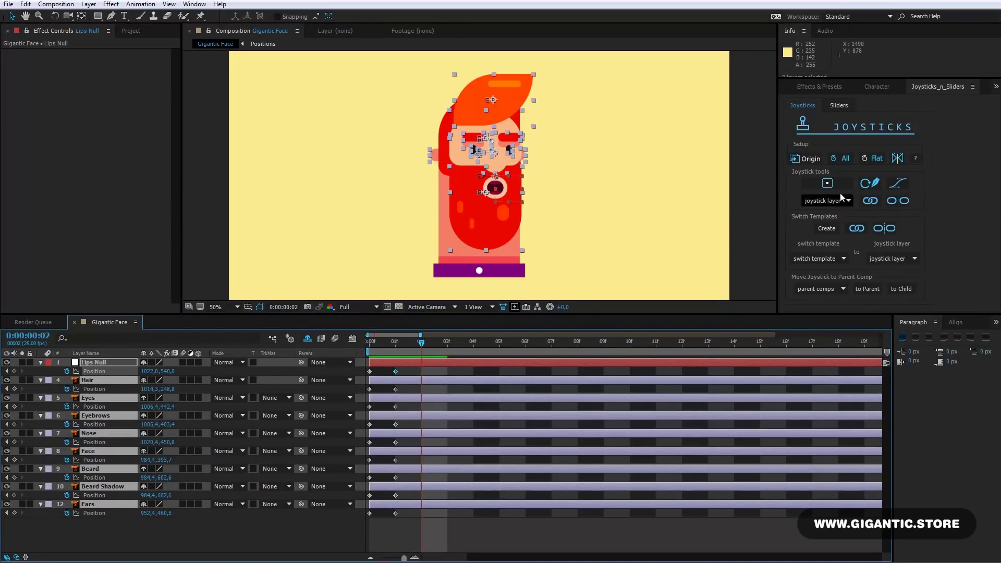
{"action": "left_click", "coordinate": [813, 161]}
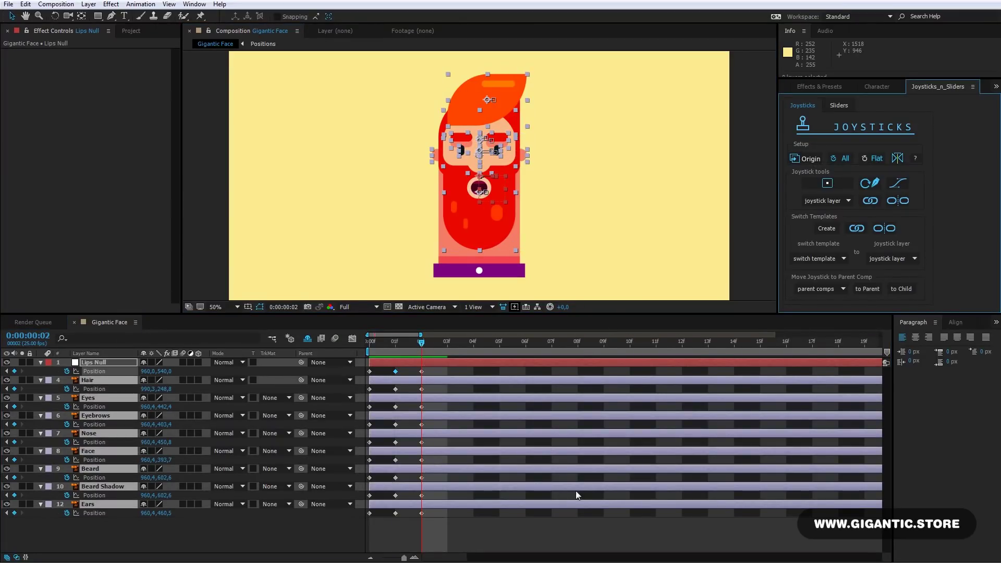
Shift all face layers 28 px to the left at frame 2
{"action": "key", "text": "Left"}
{"action": "key", "text": "Left"}
{"action": "key", "text": "Left"}
{"action": "key", "text": "Left"}
{"action": "key", "text": "Left"}
{"action": "key", "text": "Left"}
{"action": "key", "text": "Left"}
{"action": "key", "text": "Left"}
{"action": "key", "text": "Left"}
{"action": "key", "text": "Left"}
{"action": "key", "text": "Left"}
{"action": "key", "text": "Left"}
{"action": "key", "text": "Left"}
{"action": "key", "text": "Left"}
{"action": "left_click", "coordinate": [409, 148]}
Shift the ears right to an X position of 964.4 at frame 2
{"action": "left_click", "coordinate": [430, 155]}
{"action": "key", "text": "shift+Right"}
{"action": "key", "text": "shift+Right"}
{"action": "key", "text": "shift+Right"}
{"action": "key", "text": "Right"}
{"action": "key", "text": "Right"}
Shift the eyebrows left to X 912.4 and the eyes to X 908.4 at frame 2
{"action": "left_click", "coordinate": [453, 137]}
{"action": "left_click", "coordinate": [454, 152], "text": "shift"}
{"action": "key", "text": "shift+Left"}
{"action": "key", "text": "shift+Left"}
{"action": "key", "text": "ctrl+Up"}
{"action": "key", "text": "Right"}
{"action": "key", "text": "Right"}
{"action": "key", "text": "Right"}
{"action": "key", "text": "Right"}
{"action": "key", "text": "Left"}
{"action": "key", "text": "Left"}
{"action": "key", "text": "Left"}
{"action": "key", "text": "Left"}
{"action": "key", "text": "Left"}
{"action": "key", "text": "Left"}
{"action": "key", "text": "Left"}
{"action": "key", "text": "Left"}
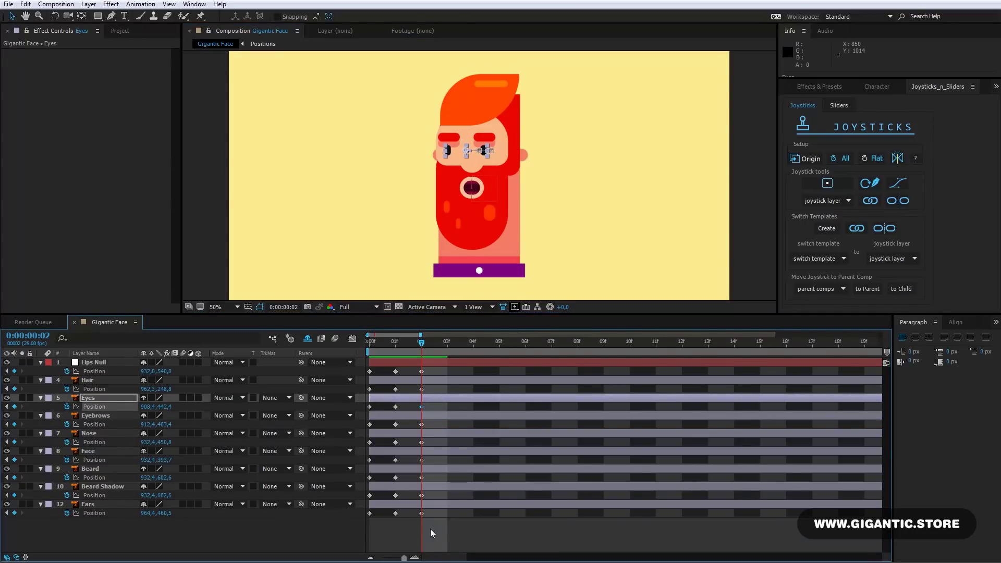
Compare with the frame 1 pose, and shift the nose left to X 900.4 and Lips Null to X 902 at frame 2
{"action": "left_click", "coordinate": [396, 345]}
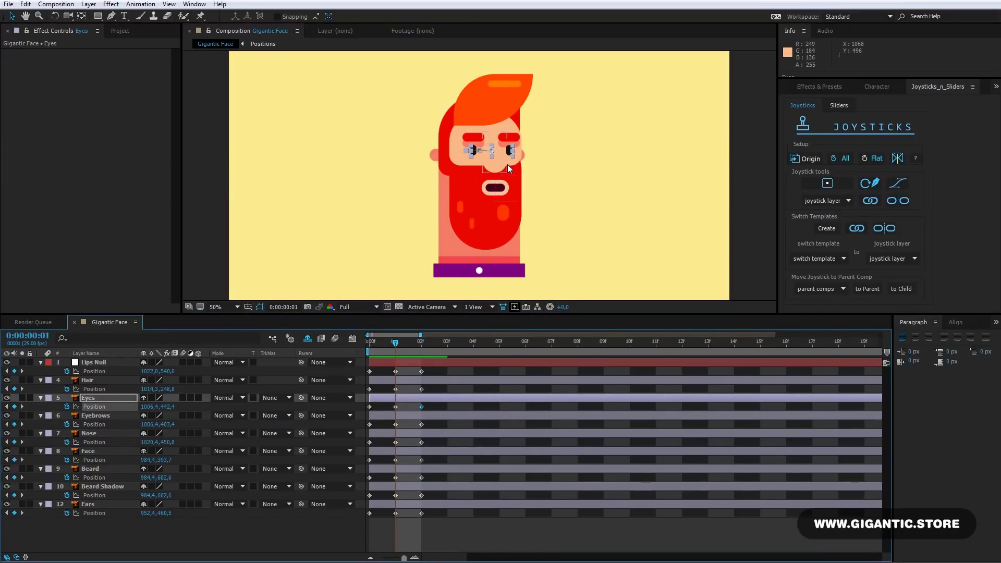
{"action": "left_click", "coordinate": [421, 341]}
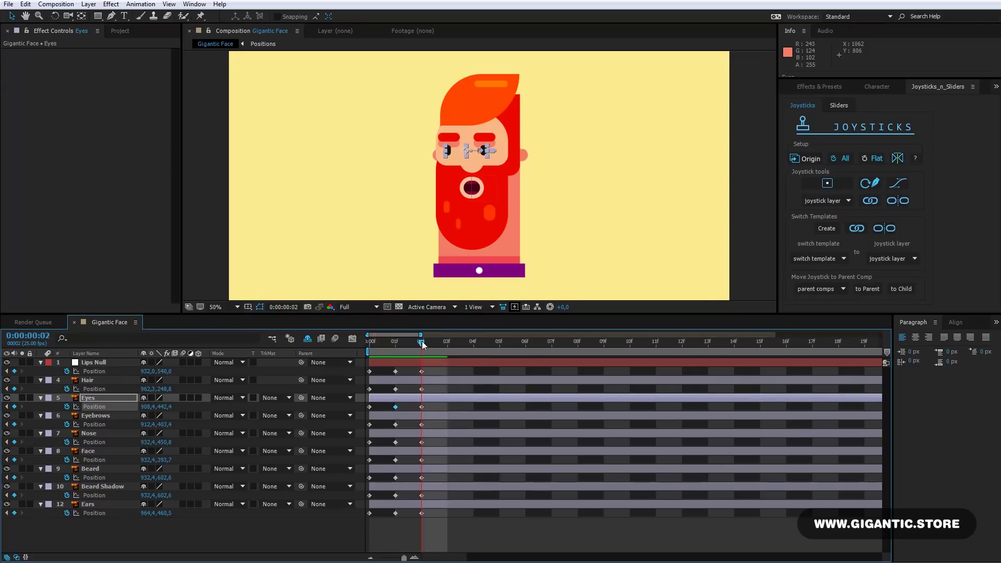
{"action": "left_click", "coordinate": [471, 169]}
{"action": "left_click_drag", "start_coordinate": [471, 169], "coordinate": [462, 169]}
{"action": "left_click", "coordinate": [458, 171]}
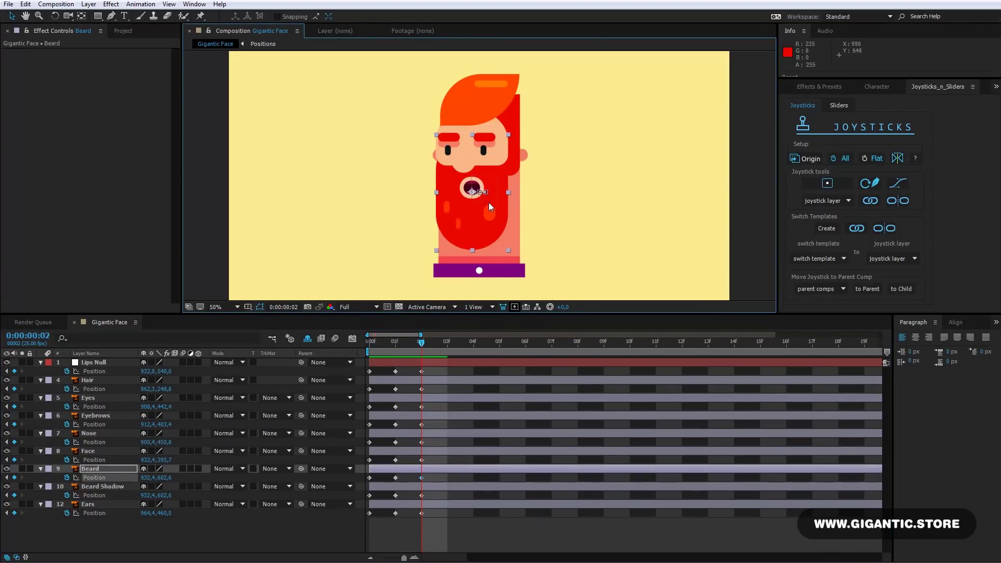
{"action": "left_click", "coordinate": [452, 360]}
{"action": "key", "text": "shift+Left"}
{"action": "key", "text": "shift+Left"}
{"action": "key", "text": "shift+Left"}
{"action": "key", "text": "Left"}
{"action": "key", "text": "Left"}
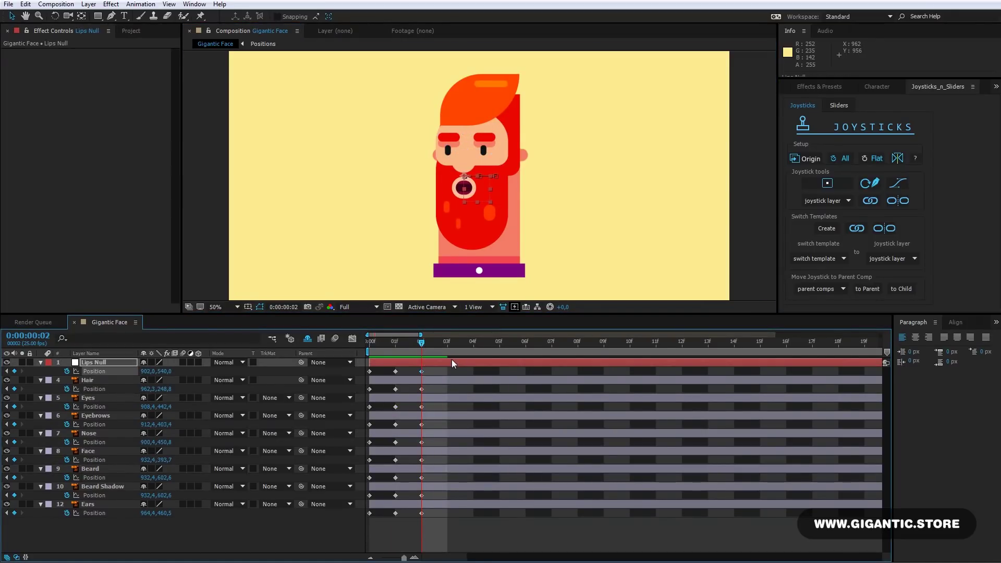
Scrub through the head-turn poses and set an Origin pose at frame 3 for all face layers
{"action": "left_click", "coordinate": [368, 342]}
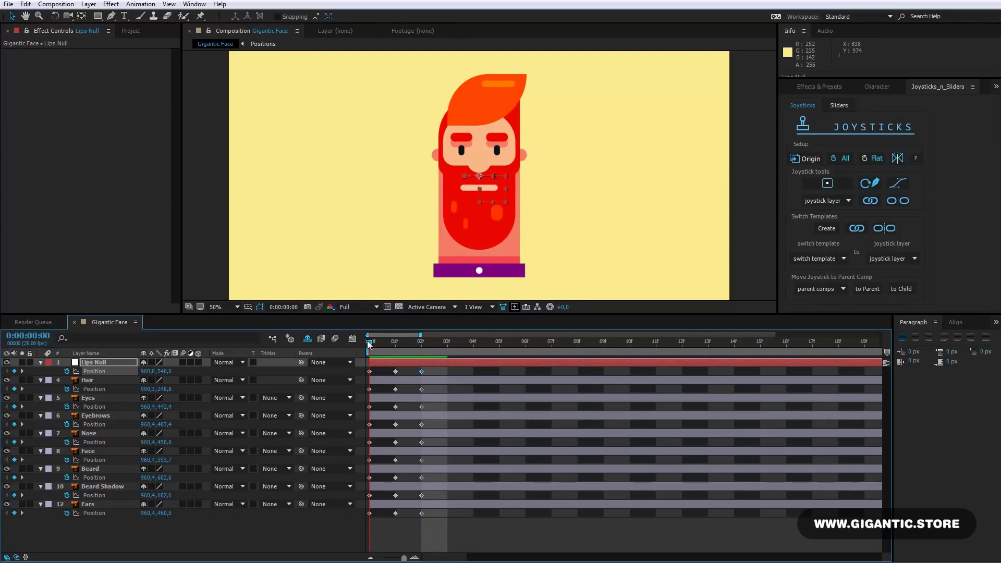
{"action": "left_click_drag", "start_coordinate": [367, 340], "coordinate": [447, 354]}
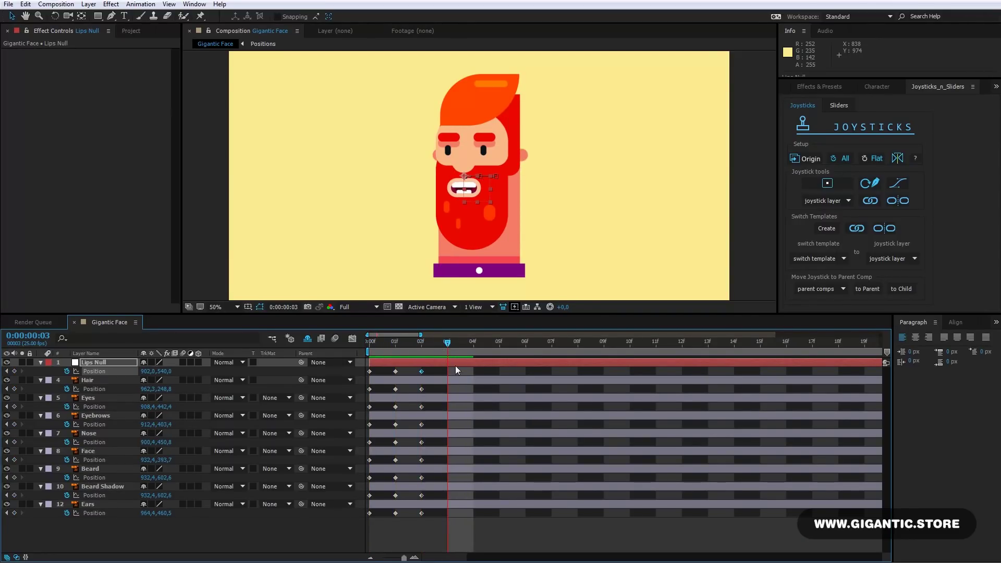
{"action": "key", "text": "ctrl+a"}
{"action": "left_click", "coordinate": [817, 163]}
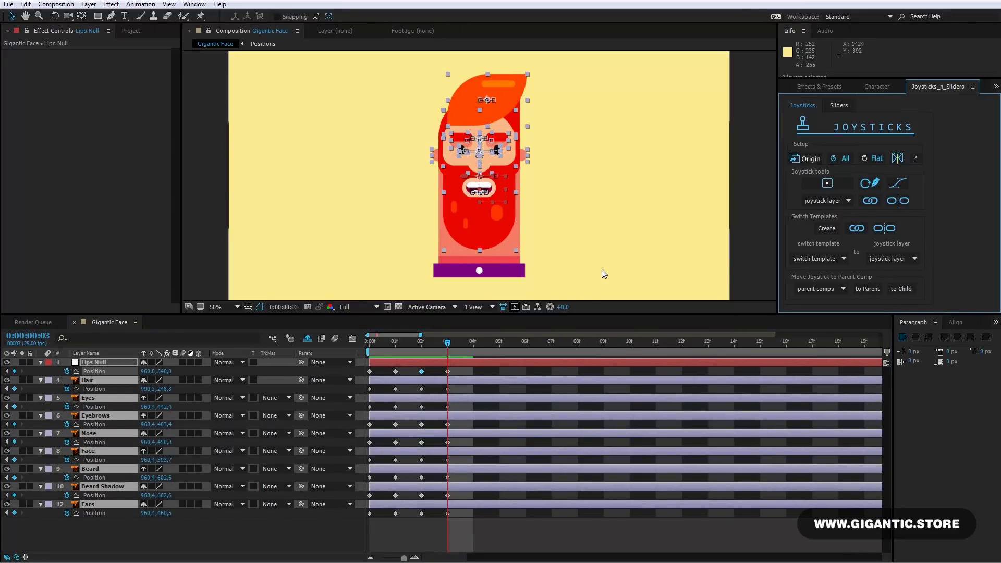
{"action": "key", "text": "ctrl+shift+a"}
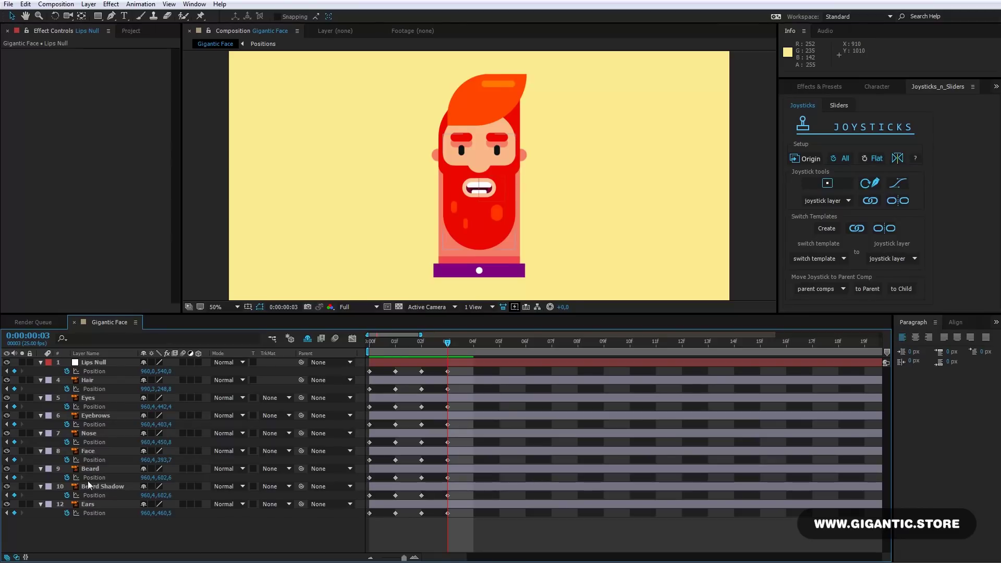
Hide the Beard layer to inspect the Beard Shadow beneath it, and show the Beard again
{"action": "left_click", "coordinate": [94, 469]}
{"action": "left_click", "coordinate": [98, 487]}
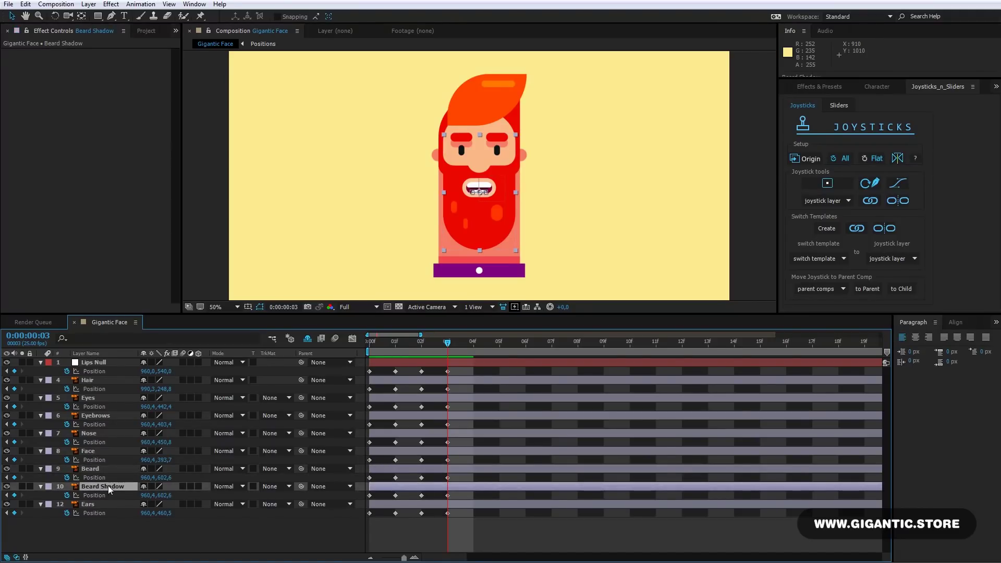
{"action": "left_click", "coordinate": [6, 469]}
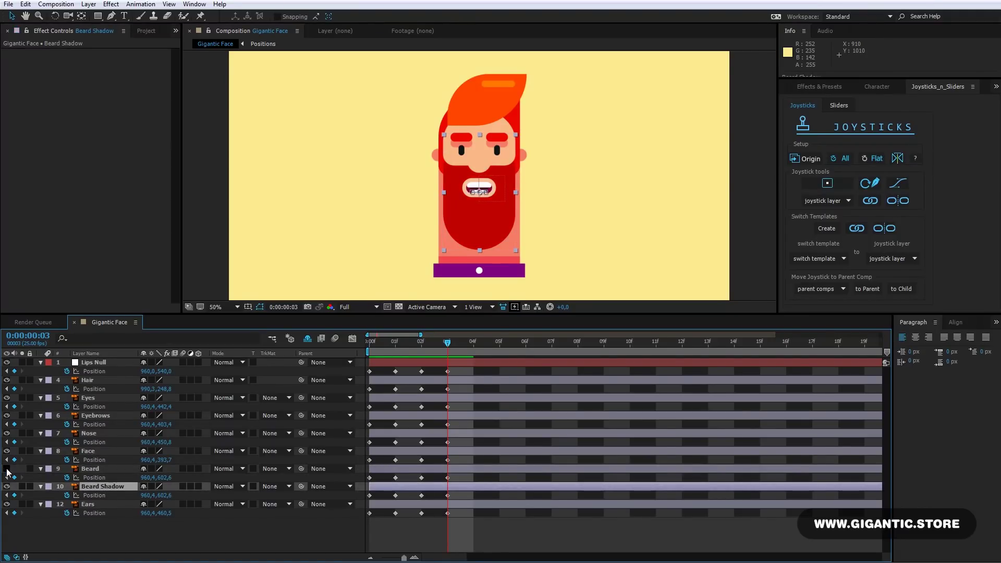
{"action": "left_click", "coordinate": [7, 469]}
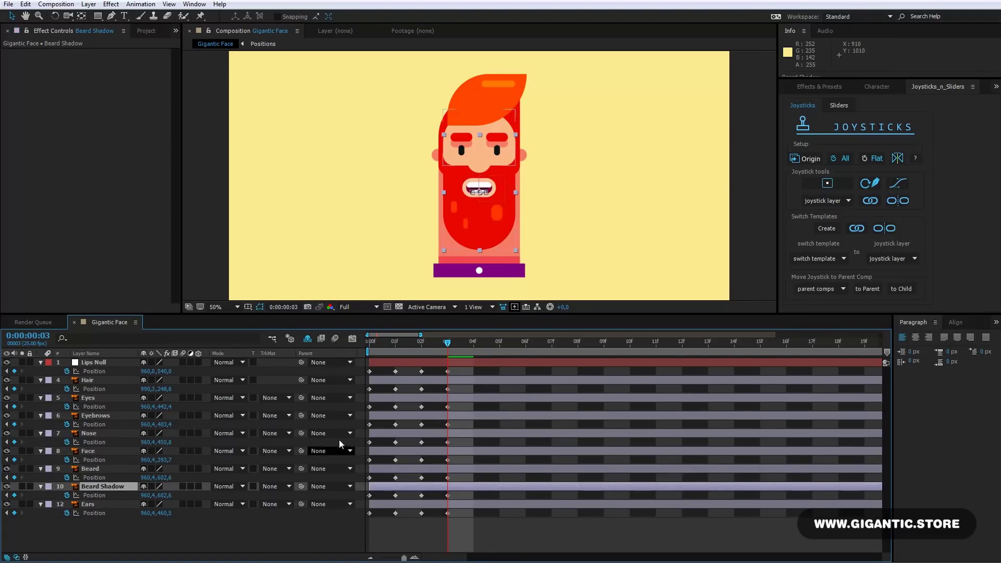
Move all face layers except Beard Shadow and Ears up 50 px at frame 3, bringing Lips Null to Y 490
{"action": "left_click", "coordinate": [455, 365]}
{"action": "left_click", "coordinate": [461, 504], "text": "shift"}
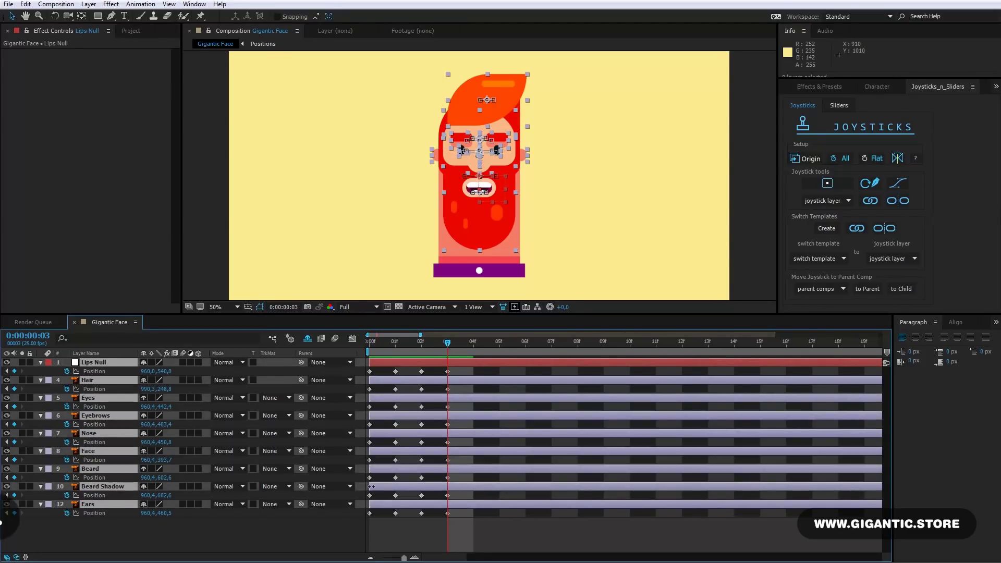
{"action": "left_click", "coordinate": [99, 488], "text": "ctrl"}
{"action": "left_click", "coordinate": [87, 505], "text": "ctrl"}
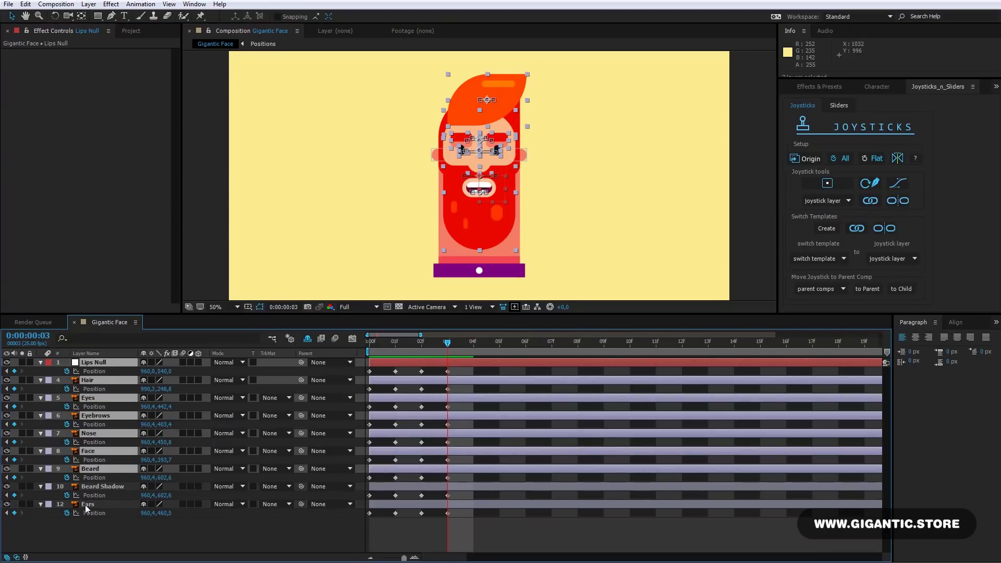
{"action": "key", "text": "Up"}
{"action": "key", "text": "Up"}
{"action": "key", "text": "Up"}
{"action": "key", "text": "Up"}
{"action": "key", "text": "Up"}
{"action": "key", "text": "Up"}
{"action": "key", "text": "Up"}
{"action": "key", "text": "Up"}
{"action": "key", "text": "Up"}
{"action": "key", "text": "Up"}
{"action": "key", "text": "Up"}
{"action": "key", "text": "Up"}
{"action": "key", "text": "Up"}
{"action": "key", "text": "Up"}
{"action": "key", "text": "Up"}
{"action": "key", "text": "Up"}
{"action": "key", "text": "Up"}
{"action": "key", "text": "Up"}
{"action": "key", "text": "Up"}
{"action": "key", "text": "Up"}
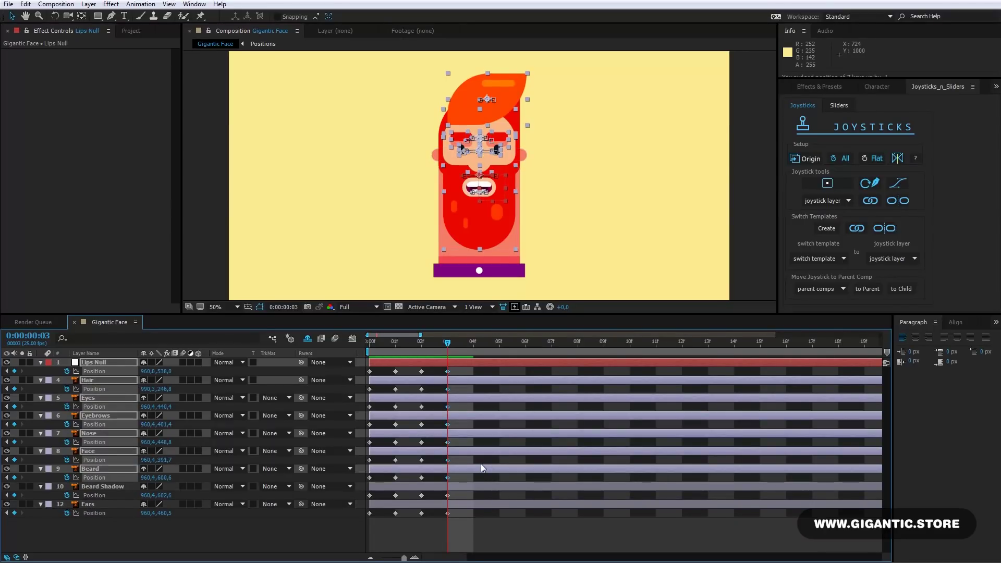
{"action": "key", "text": "Up"}
{"action": "key", "text": "Up"}
{"action": "key", "text": "Up"}
{"action": "key", "text": "Up"}
{"action": "key", "text": "Up"}
{"action": "key", "text": "Up"}
{"action": "key", "text": "Up"}
{"action": "key", "text": "Up"}
{"action": "key", "text": "Up"}
{"action": "key", "text": "Up"}
{"action": "key", "text": "Up"}
{"action": "key", "text": "Up"}
{"action": "key", "text": "Up"}
{"action": "key", "text": "Up"}
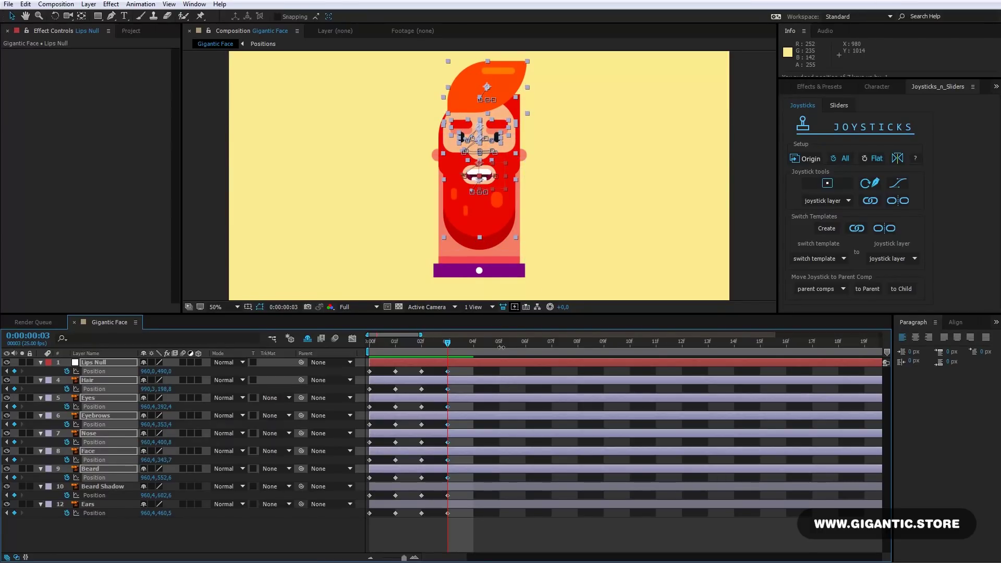
Lower the Ears layer to Y 508.5 at frame 3
{"action": "left_click", "coordinate": [476, 515]}
{"action": "left_click", "coordinate": [525, 159]}
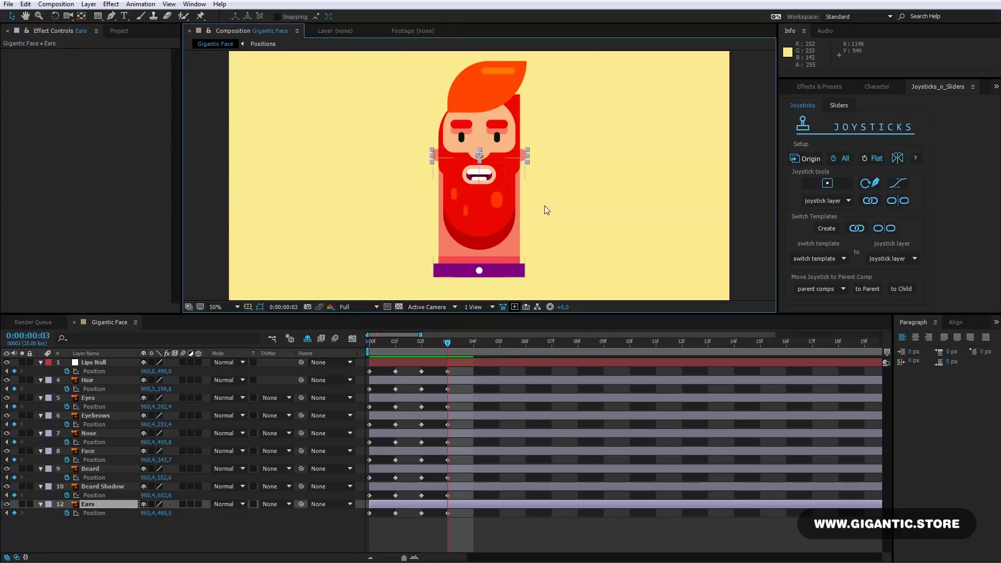
{"action": "key", "text": "Down"}
{"action": "key", "text": "Down"}
{"action": "key", "text": "Down"}
{"action": "key", "text": "Down"}
{"action": "key", "text": "Down"}
{"action": "key", "text": "Down"}
{"action": "key", "text": "Down"}
{"action": "key", "text": "Down"}
{"action": "key", "text": "Down"}
{"action": "key", "text": "Down"}
{"action": "key", "text": "Down"}
{"action": "key", "text": "Down"}
{"action": "key", "text": "Down"}
{"action": "key", "text": "Down"}
{"action": "key", "text": "Down"}
{"action": "key", "text": "Down"}
{"action": "key", "text": "Down"}
{"action": "key", "text": "Down"}
{"action": "key", "text": "Down"}
{"action": "key", "text": "Down"}
{"action": "key", "text": "Down"}
{"action": "key", "text": "Down"}
{"action": "key", "text": "Down"}
{"action": "key", "text": "Down"}
{"action": "key", "text": "Down"}
{"action": "key", "text": "Down"}
{"action": "key", "text": "Down"}
{"action": "key", "text": "Down"}
{"action": "key", "text": "Down"}
{"action": "key", "text": "Down"}
{"action": "key", "text": "Down"}
{"action": "key", "text": "Down"}
{"action": "key", "text": "Down"}
{"action": "key", "text": "Down"}
{"action": "key", "text": "Down"}
{"action": "key", "text": "Down"}
{"action": "key", "text": "Down"}
{"action": "key", "text": "Down"}
{"action": "key", "text": "Down"}
{"action": "key", "text": "Down"}
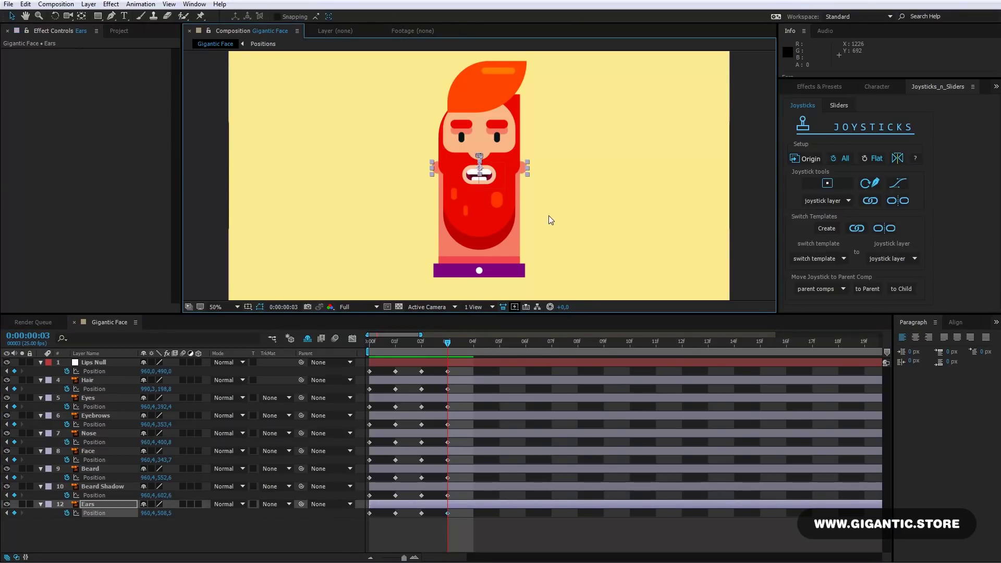
Raise the eyebrows to Y 337.4 and the eyes to Y 370.4 at frame 3
{"action": "left_click", "coordinate": [493, 128]}
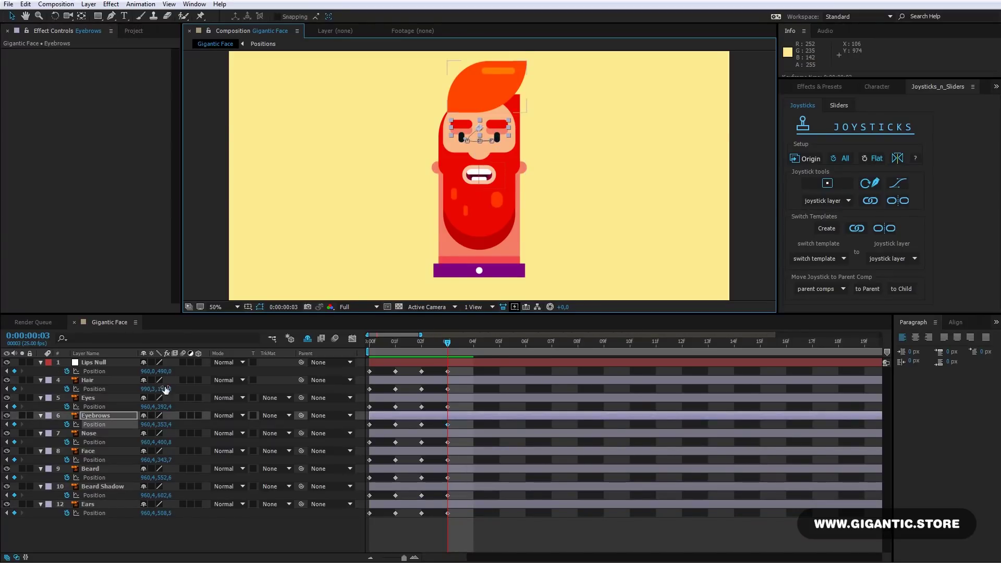
{"action": "left_click", "coordinate": [107, 398], "text": "ctrl"}
{"action": "key", "text": "Up"}
{"action": "key", "text": "Up"}
{"action": "left_click", "coordinate": [93, 414]}
{"action": "key", "text": "Up"}
{"action": "key", "text": "Up"}
{"action": "key", "text": "Up"}
{"action": "key", "text": "Up"}
{"action": "key", "text": "Up"}
{"action": "key", "text": "Up"}
{"action": "key", "text": "Up"}
{"action": "key", "text": "Up"}
{"action": "key", "text": "Up"}
{"action": "key", "text": "Up"}
{"action": "key", "text": "Up"}
{"action": "key", "text": "Up"}
{"action": "key", "text": "Up"}
{"action": "key", "text": "Up"}
{"action": "left_click", "coordinate": [92, 402]}
{"action": "key", "text": "shift+Up"}
{"action": "key", "text": "shift+Up"}
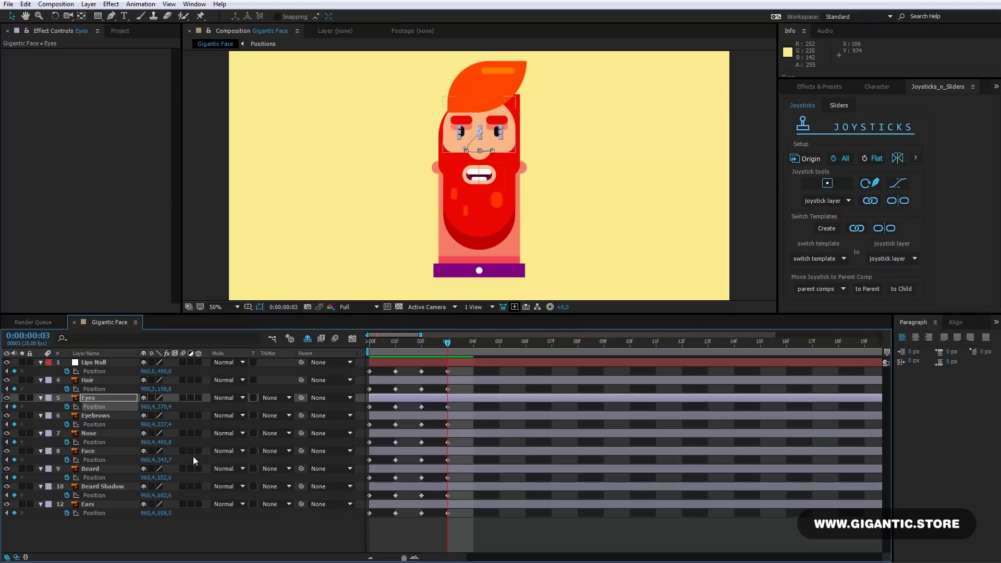
Raise the nose to Y 392.8 and Lips Null to Y 474 at frame 3
{"action": "left_click", "coordinate": [92, 432]}
{"action": "key", "text": "Up"}
{"action": "key", "text": "Up"}
{"action": "key", "text": "Up"}
{"action": "key", "text": "Up"}
{"action": "key", "text": "Up"}
{"action": "key", "text": "Up"}
{"action": "key", "text": "Up"}
{"action": "key", "text": "Up"}
{"action": "left_click", "coordinate": [87, 370]}
{"action": "key", "text": "shift+Up"}
{"action": "key", "text": "Up"}
{"action": "key", "text": "Up"}
{"action": "key", "text": "Up"}
{"action": "key", "text": "Up"}
{"action": "key", "text": "Up"}
{"action": "key", "text": "Up"}
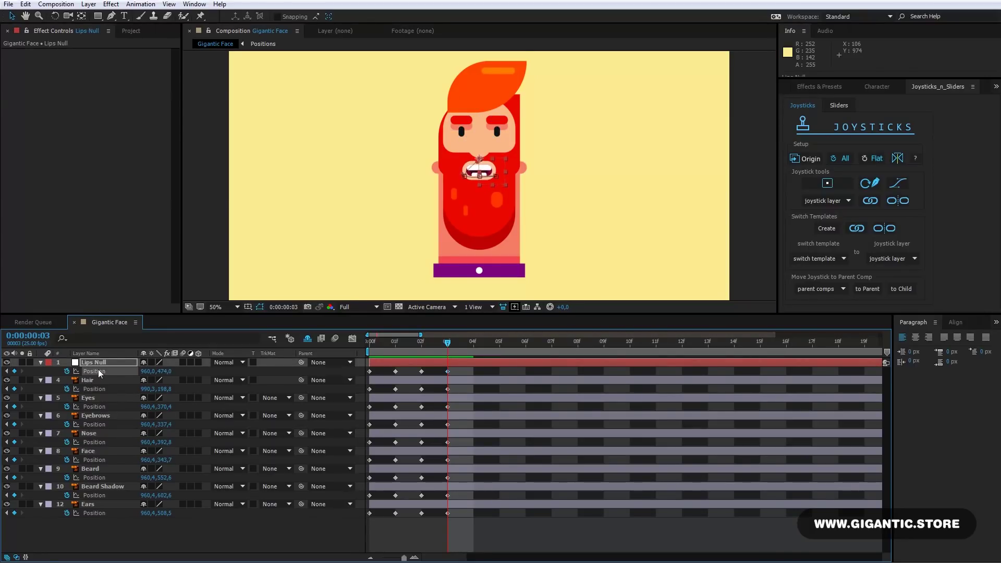
Set an Origin pose at frame 4 for all face layers
{"action": "left_click", "coordinate": [472, 343]}
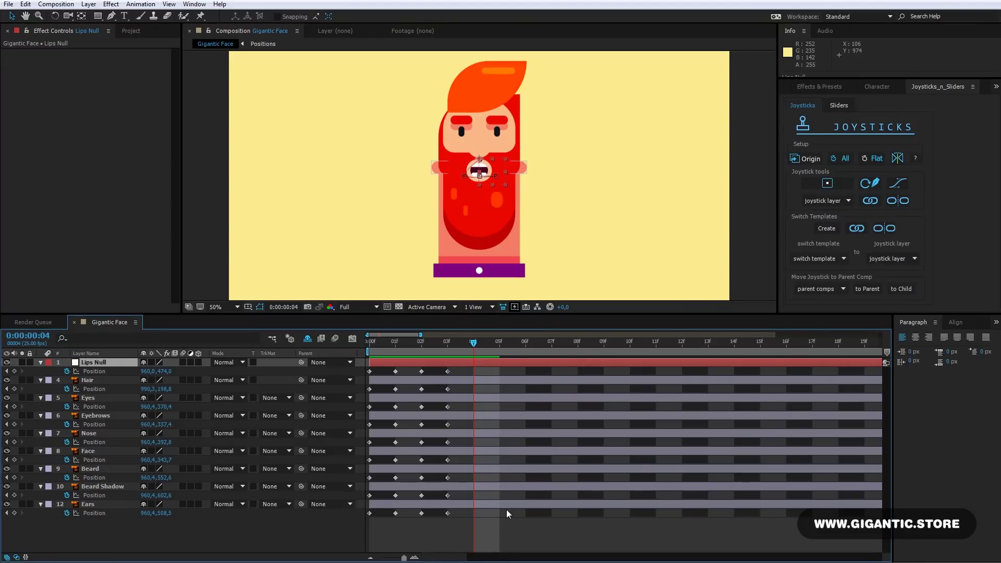
{"action": "left_click", "coordinate": [494, 502], "text": "shift"}
{"action": "left_click", "coordinate": [807, 158]}
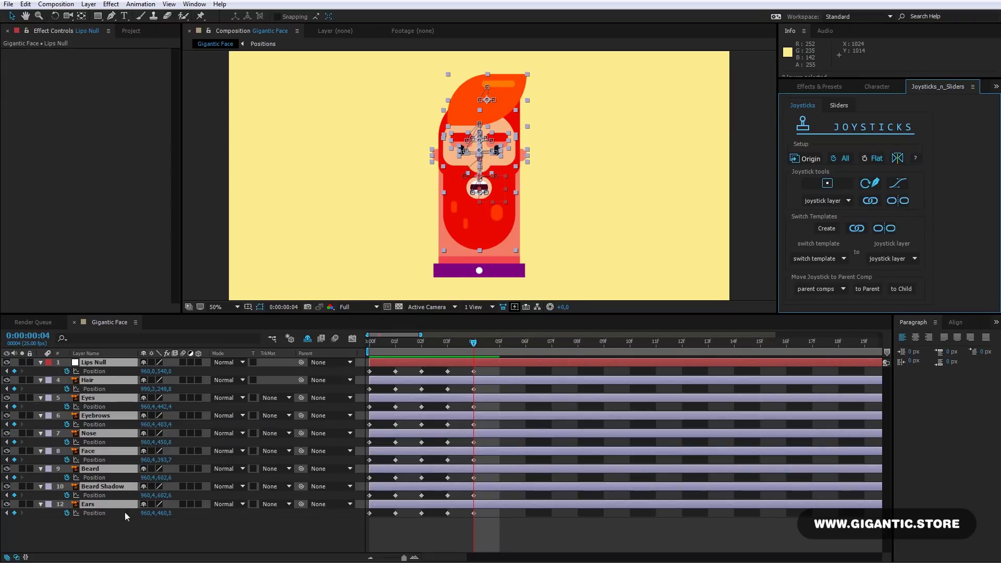
Move all face layers except Ears down 32 px at frame 4, and raise Ears to Y 436.5
{"action": "left_click", "coordinate": [92, 504], "text": "ctrl"}
{"action": "key", "text": "ctrl+z"}
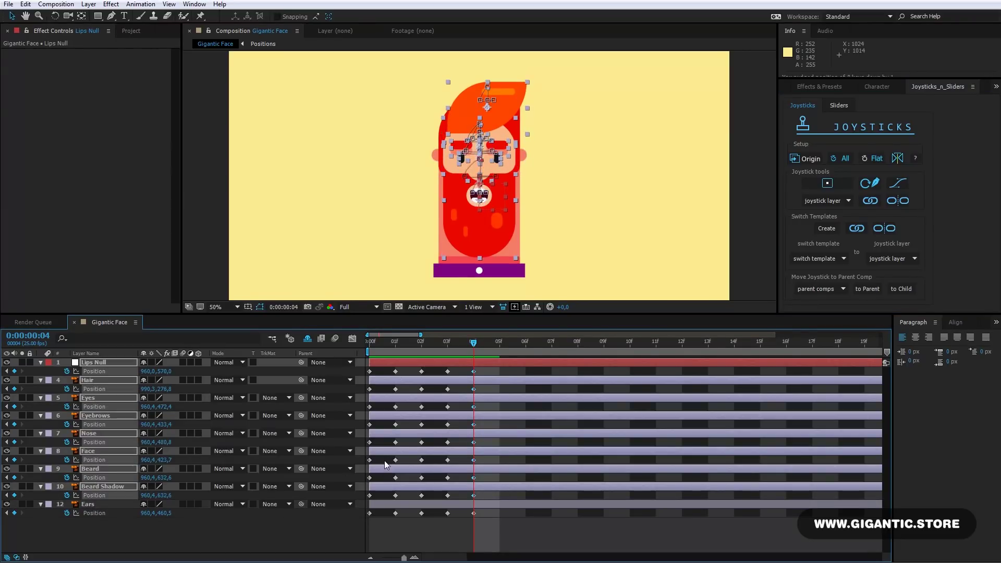
{"action": "left_click", "coordinate": [91, 503]}
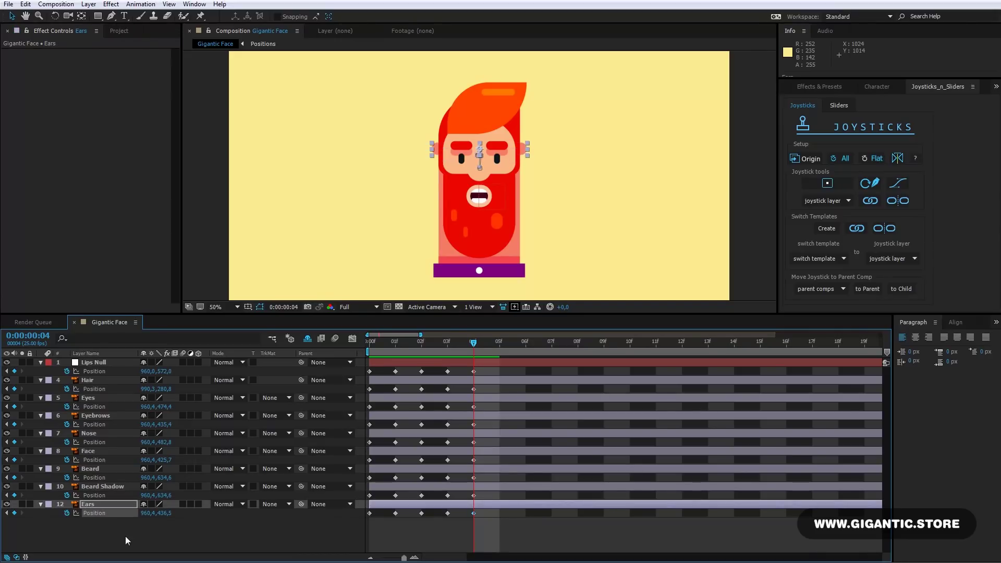
Lower the eyes to Y 500.4 and the eyebrows to Y 461.4 at frame 4
{"action": "left_click", "coordinate": [461, 168]}
{"action": "left_click", "coordinate": [94, 417], "text": "ctrl"}
{"action": "key", "text": "Down"}
{"action": "key", "text": "Down"}
{"action": "key", "text": "Down"}
{"action": "key", "text": "Down"}
{"action": "key", "text": "Down"}
{"action": "key", "text": "Down"}
{"action": "key", "text": "Down"}
{"action": "key", "text": "Down"}
{"action": "key", "text": "Down"}
{"action": "key", "text": "Down"}
{"action": "key", "text": "Down"}
{"action": "key", "text": "Down"}
{"action": "key", "text": "Down"}
{"action": "key", "text": "Down"}
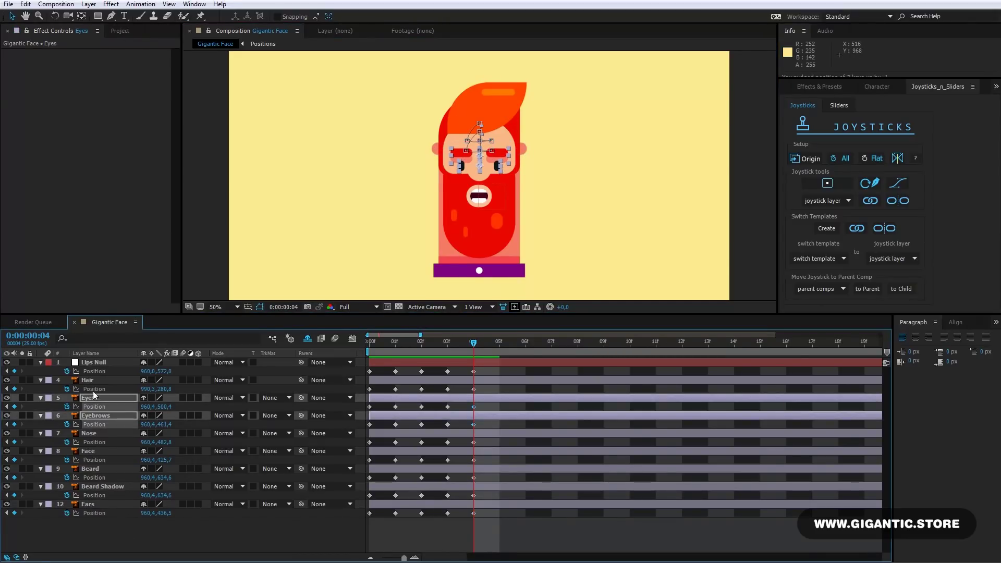
{"action": "key", "text": "Up"}
Lower the nose to Y 492.8 at frame 4
{"action": "left_click", "coordinate": [98, 441]}
{"action": "key", "text": "Down"}
{"action": "key", "text": "Down"}
{"action": "key", "text": "Down"}
{"action": "key", "text": "Down"}
{"action": "key", "text": "Down"}
{"action": "key", "text": "Down"}
{"action": "key", "text": "Down"}
{"action": "key", "text": "Down"}
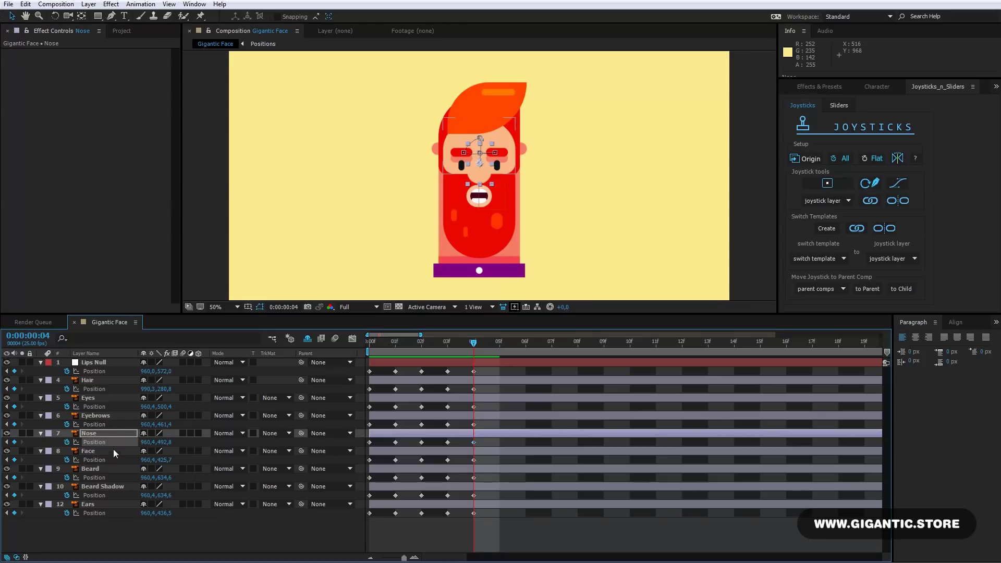
Lower the Lips Null to Y 588 at frame 4
{"action": "left_click", "coordinate": [94, 363]}
{"action": "key", "text": "Down"}
{"action": "key", "text": "Down"}
{"action": "key", "text": "Down"}
{"action": "key", "text": "Down"}
{"action": "key", "text": "Down"}
{"action": "key", "text": "Down"}
{"action": "key", "text": "Down"}
{"action": "key", "text": "Down"}
{"action": "key", "text": "Down"}
{"action": "key", "text": "Down"}
{"action": "key", "text": "Down"}
{"action": "key", "text": "Down"}
{"action": "key", "text": "Down"}
{"action": "key", "text": "Down"}
{"action": "key", "text": "Down"}
{"action": "key", "text": "Down"}
{"action": "left_click", "coordinate": [348, 513]}
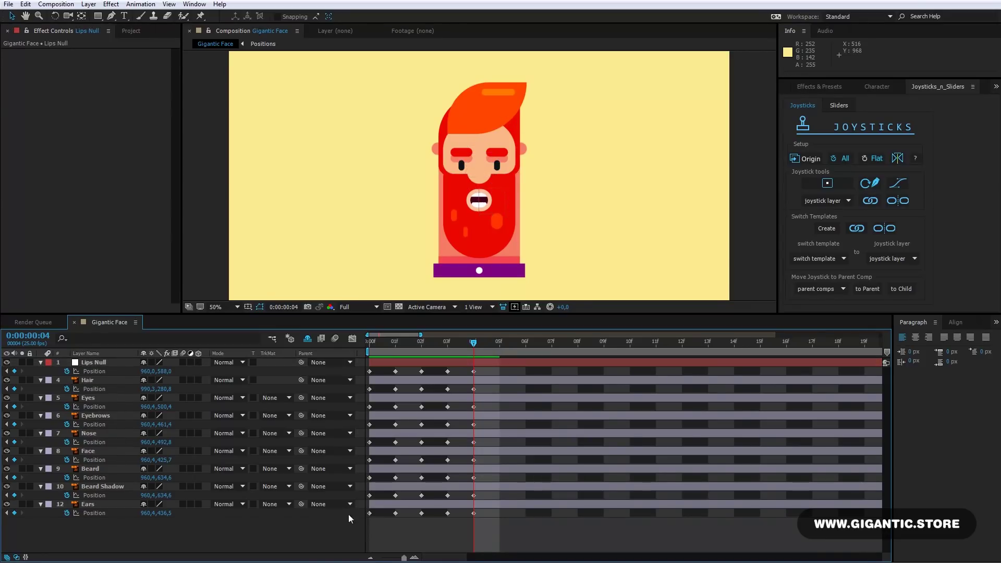
Check the keyed poses through frame 4, and create a joystick controller named "Gigantic Joystick" from all the animated face layers
{"action": "left_click", "coordinate": [378, 340]}
{"action": "left_click", "coordinate": [395, 343]}
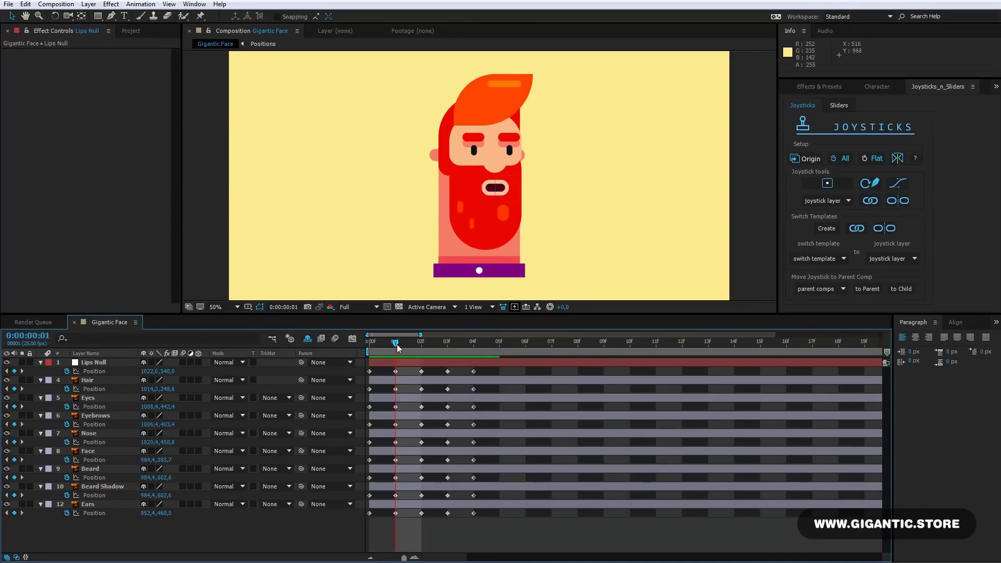
{"action": "left_click", "coordinate": [421, 341]}
{"action": "left_click", "coordinate": [445, 341]}
{"action": "left_click", "coordinate": [473, 343]}
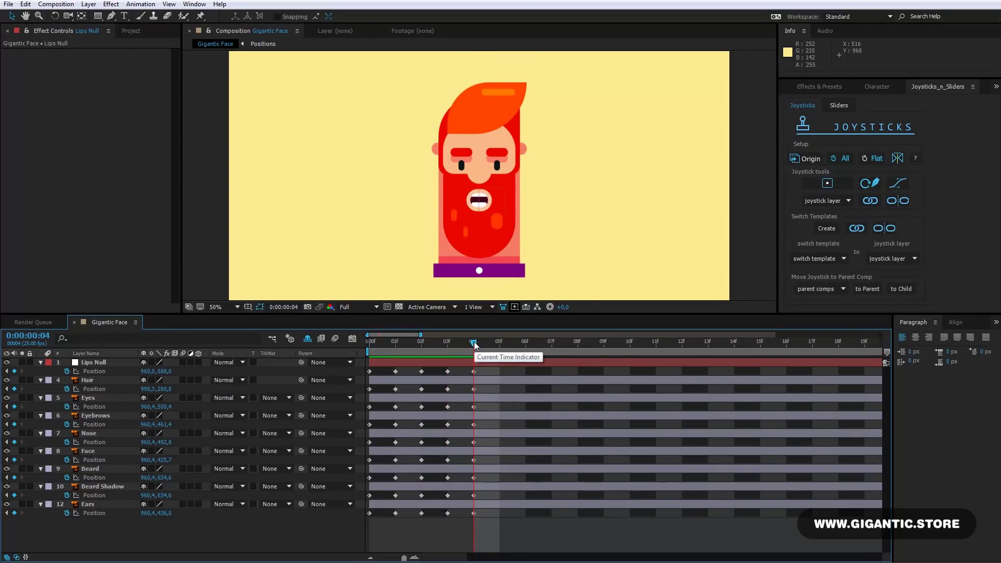
{"action": "left_click_drag", "start_coordinate": [500, 527], "coordinate": [334, 364]}
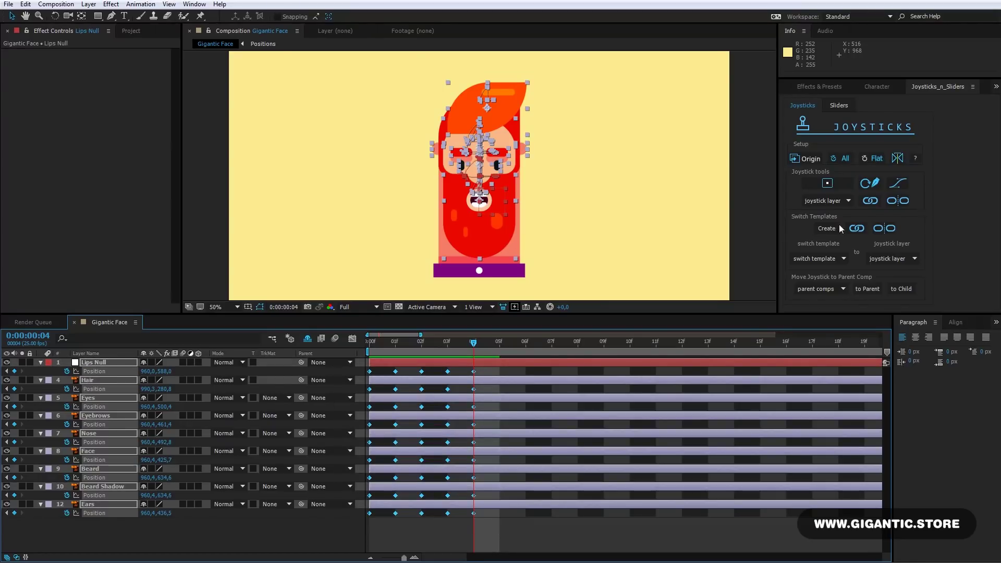
{"action": "left_click", "coordinate": [827, 183]}
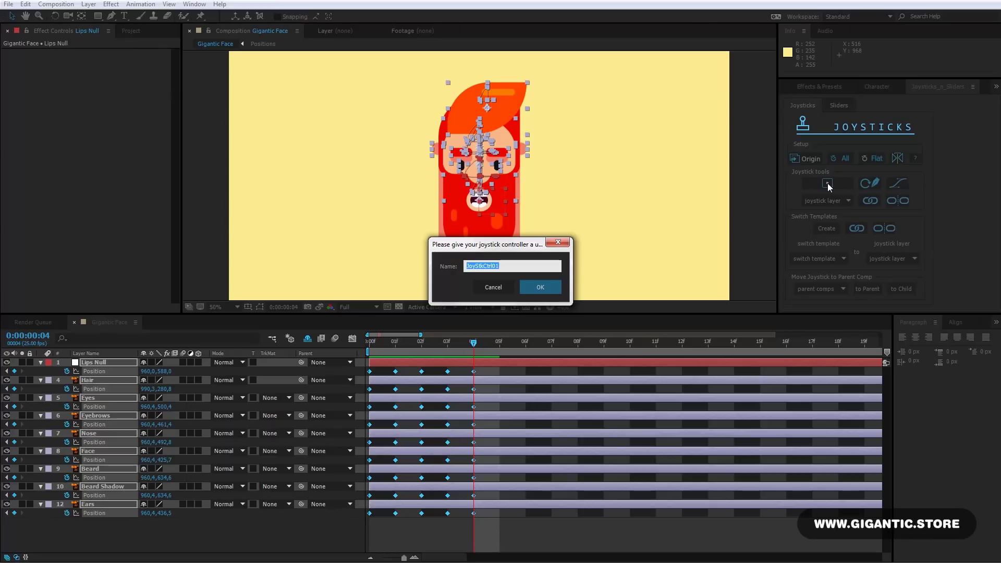
{"action": "type", "text": "Gigantic Joystick"}
{"action": "left_click", "coordinate": [545, 286]}
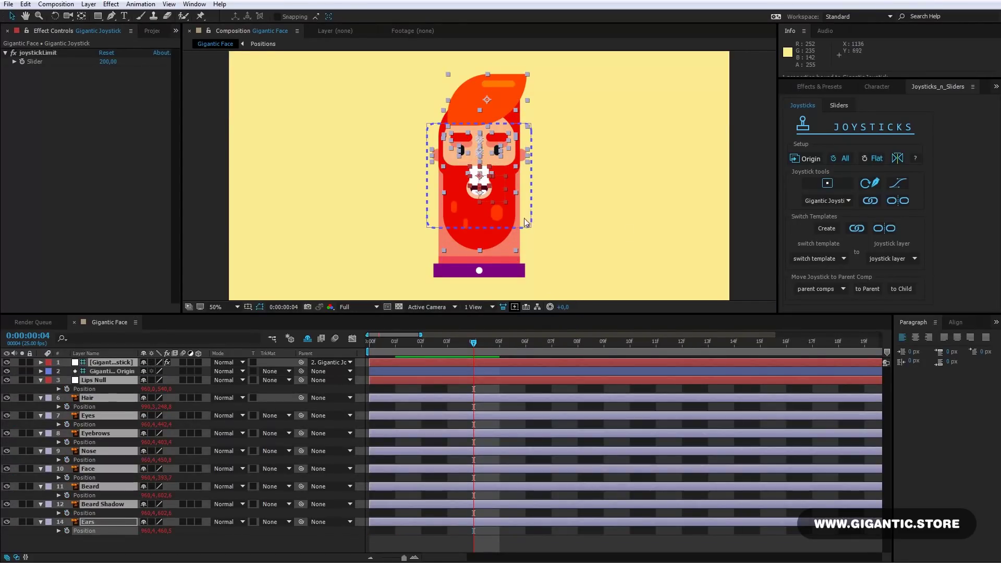
{"action": "left_click", "coordinate": [514, 536]}
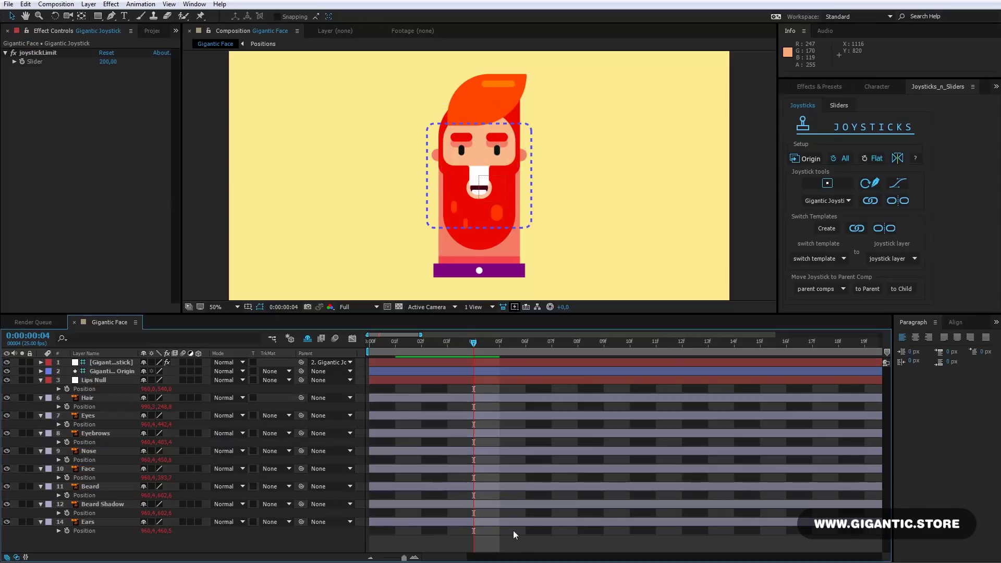
Move the Gigantic Joystick and its origin together into the empty area beside the head, and return to frame 0
{"action": "left_click", "coordinate": [387, 371]}
{"action": "left_click", "coordinate": [383, 363], "text": "ctrl"}
{"action": "left_click_drag", "start_coordinate": [482, 181], "coordinate": [334, 135]}
{"action": "left_click", "coordinate": [341, 146]}
{"action": "key", "text": "Home"}
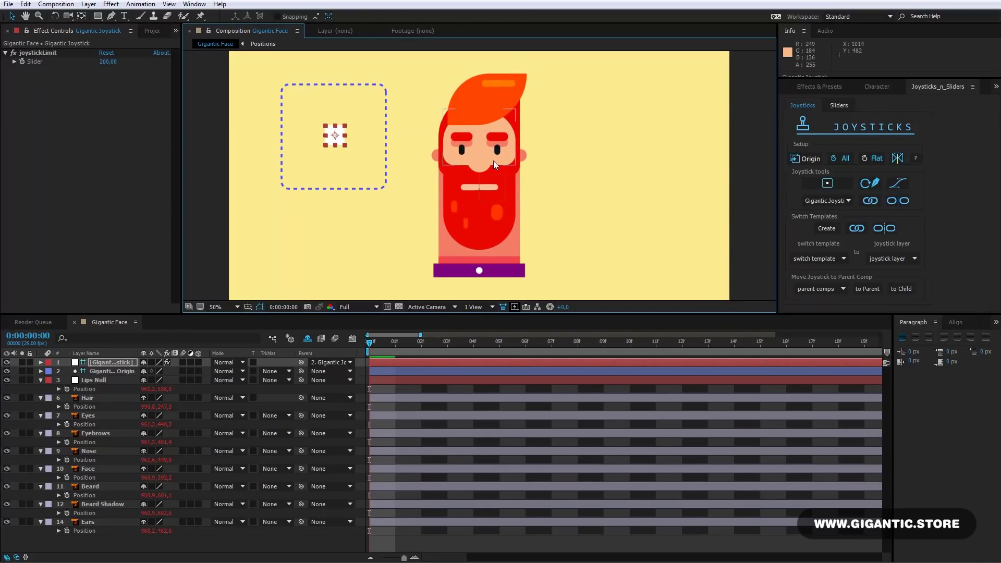
Hide the joystick origin, Lips Null and face layers as shy, and show the voice-over's audio waveform over its full length
{"action": "left_click", "coordinate": [144, 522]}
{"action": "left_click_drag", "start_coordinate": [144, 525], "coordinate": [144, 371]}
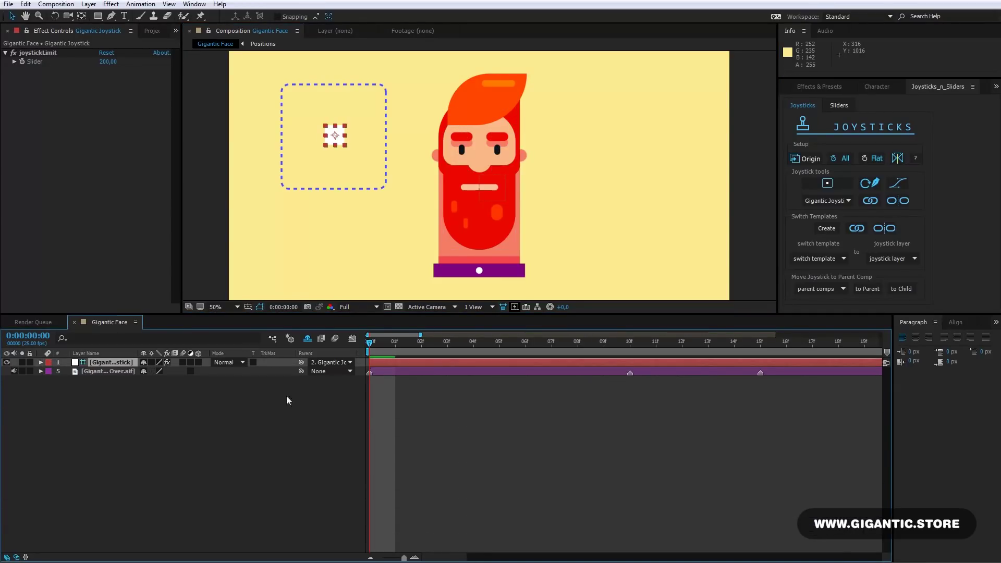
{"action": "left_click", "coordinate": [416, 371]}
{"action": "key", "text": "l"}
{"action": "key", "text": "l"}
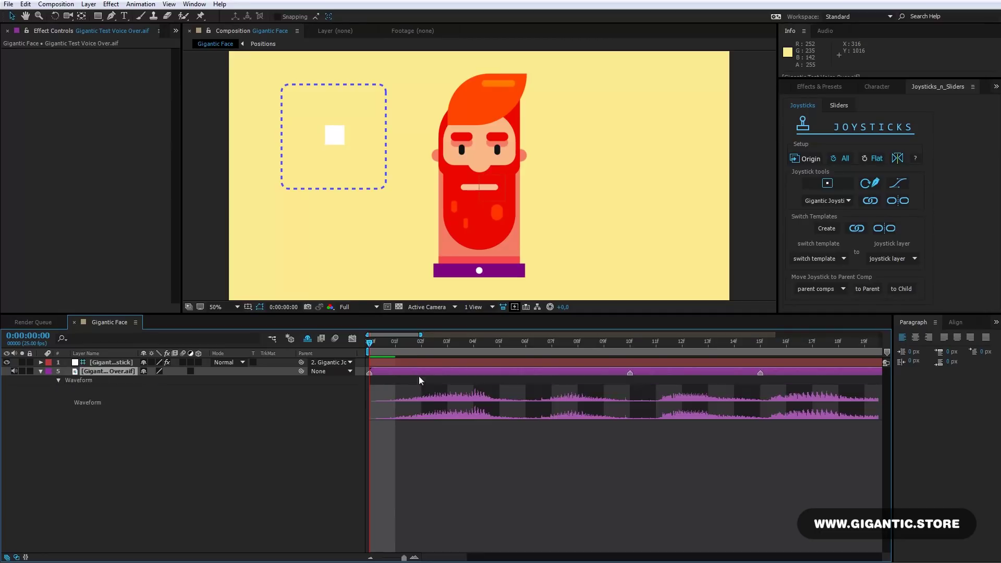
{"action": "left_click_drag", "start_coordinate": [404, 557], "coordinate": [367, 559]}
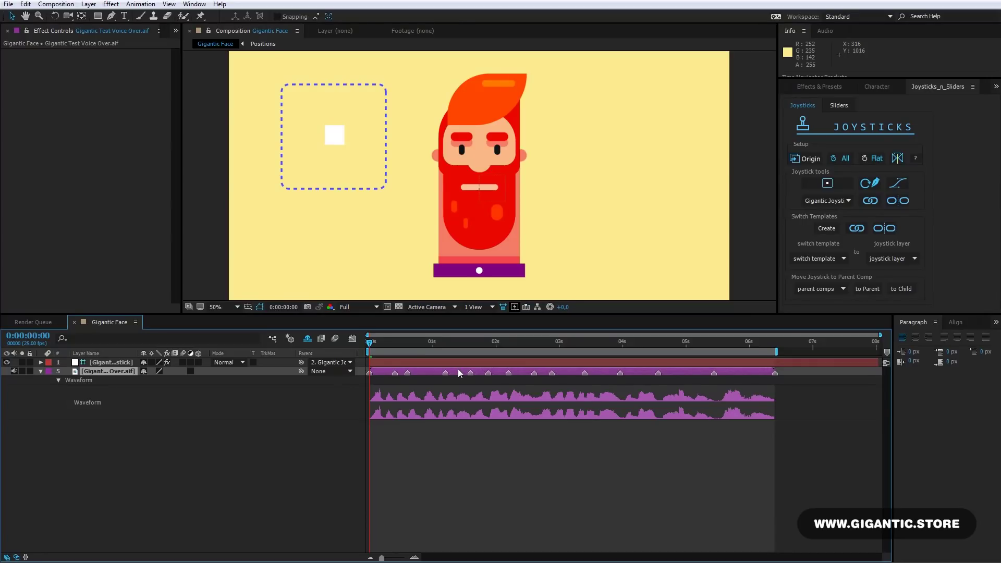
Start keyframing the Gigantic Joystick's Position at frame 0
{"action": "left_click", "coordinate": [381, 363]}
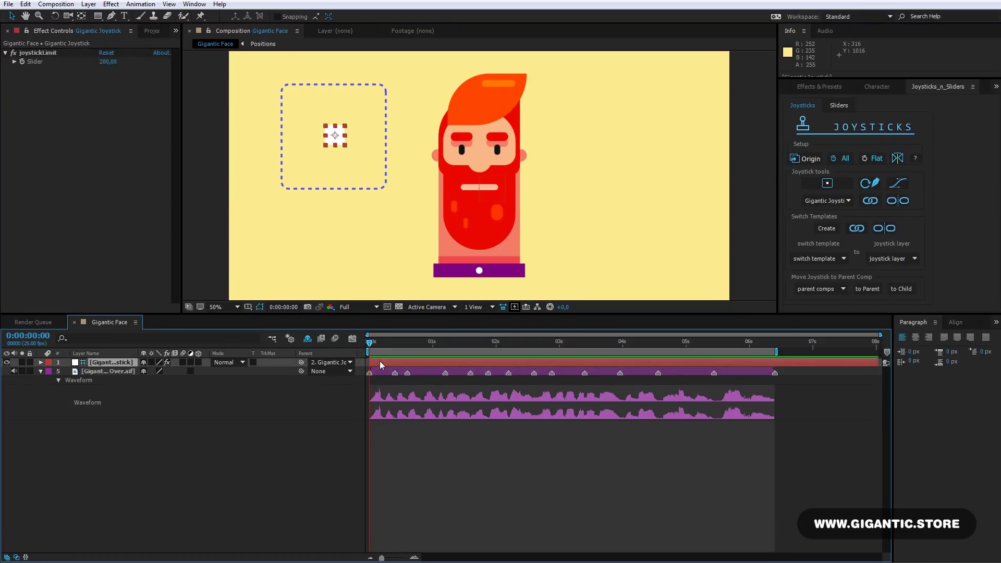
{"action": "key", "text": "p"}
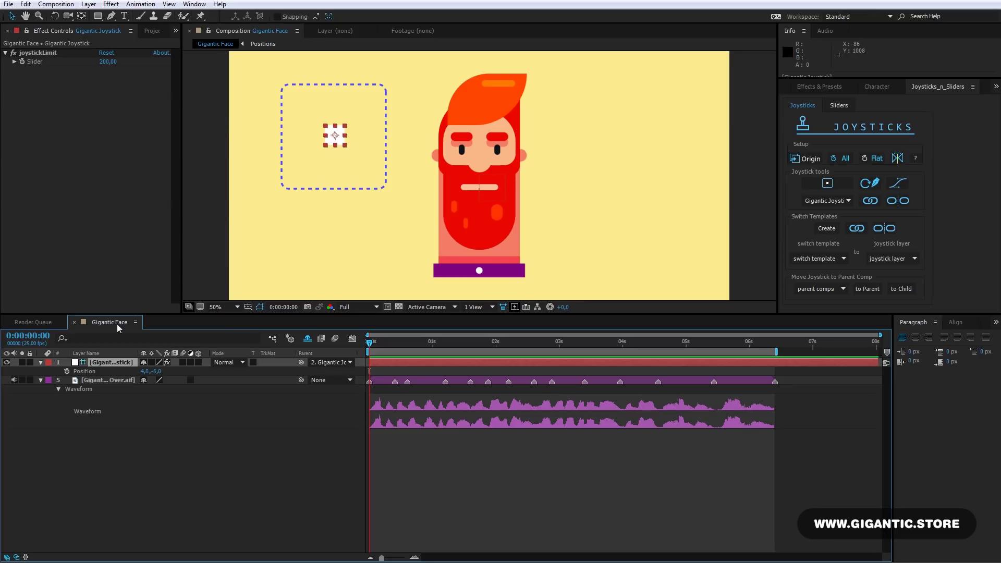
{"action": "left_click", "coordinate": [66, 371]}
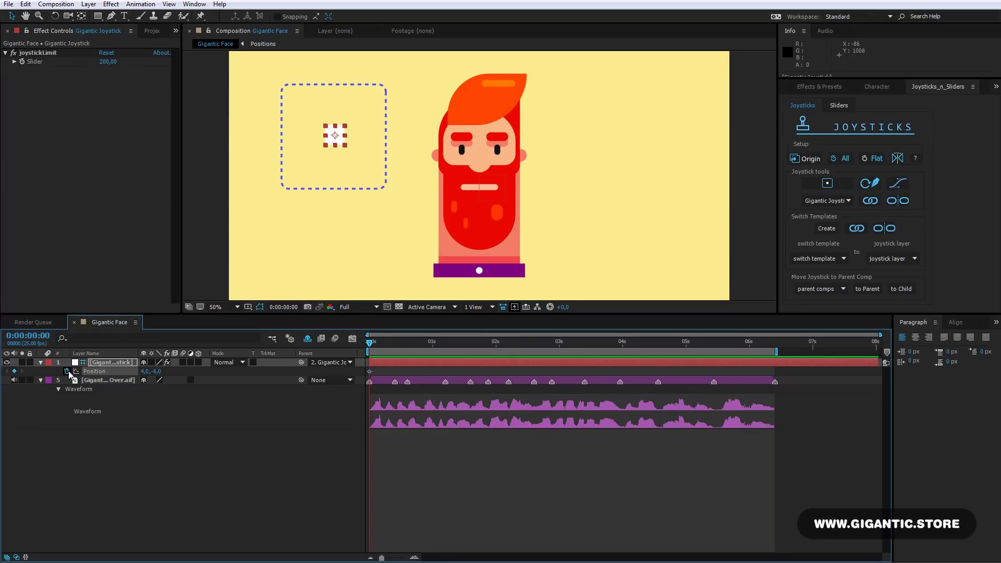
Move the Gigantic Joystick about 32 px to the right at frame 8
{"action": "left_click", "coordinate": [389, 344]}
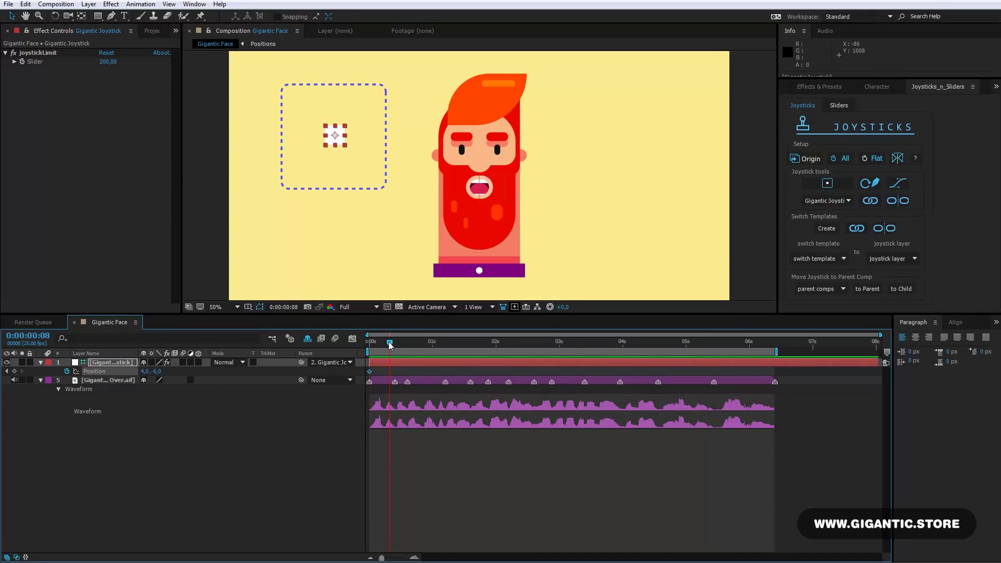
{"action": "key", "text": "shift+Right"}
{"action": "key", "text": "shift+Right"}
{"action": "key", "text": "shift+Right"}
{"action": "key", "text": "Right"}
{"action": "key", "text": "Right"}
Keyframe varied small joystick moves at intervals along the voice-over up to 0:00:02:17, ending at Position -20, -76
{"action": "left_click_drag", "start_coordinate": [390, 344], "coordinate": [496, 344]}
{"action": "key", "text": "shift+Left"}
{"action": "key", "text": "shift+Left"}
{"action": "key", "text": "shift+Left"}
{"action": "key", "text": "shift+Left"}
{"action": "key", "text": "shift+Left"}
{"action": "key", "text": "shift+Down"}
{"action": "key", "text": "shift+Right"}
{"action": "key", "text": "shift+Down"}
{"action": "key", "text": "shift+Down"}
{"action": "key", "text": "shift+Up"}
{"action": "key", "text": "shift+Up"}
{"action": "key", "text": "Up"}
{"action": "key", "text": "Up"}
{"action": "left_click", "coordinate": [541, 345]}
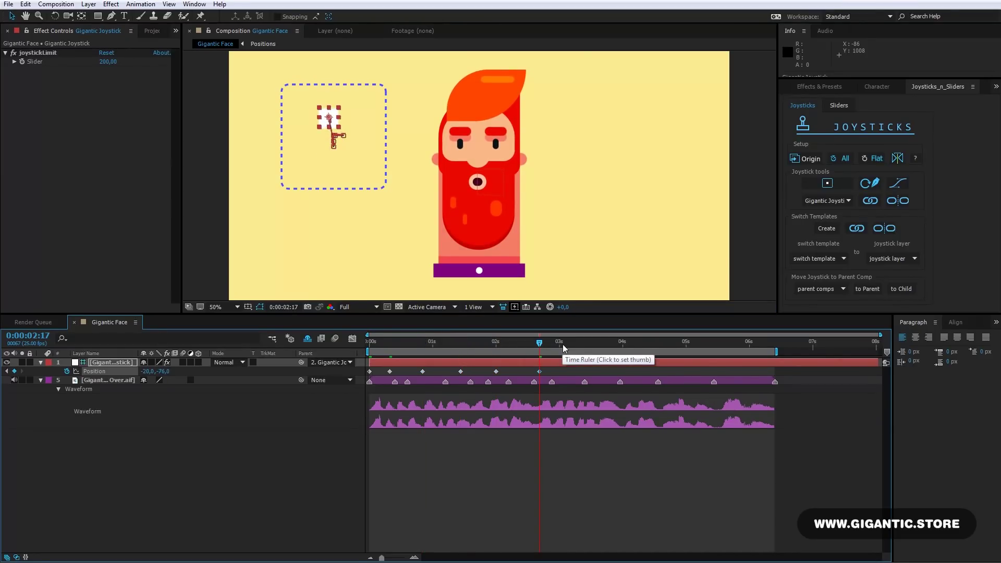
{"action": "left_click", "coordinate": [556, 341]}
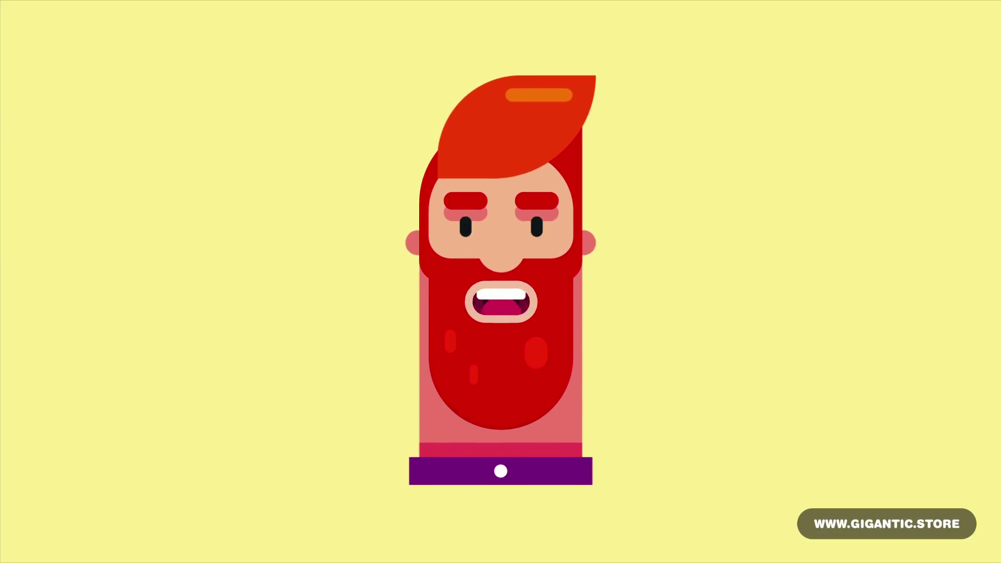